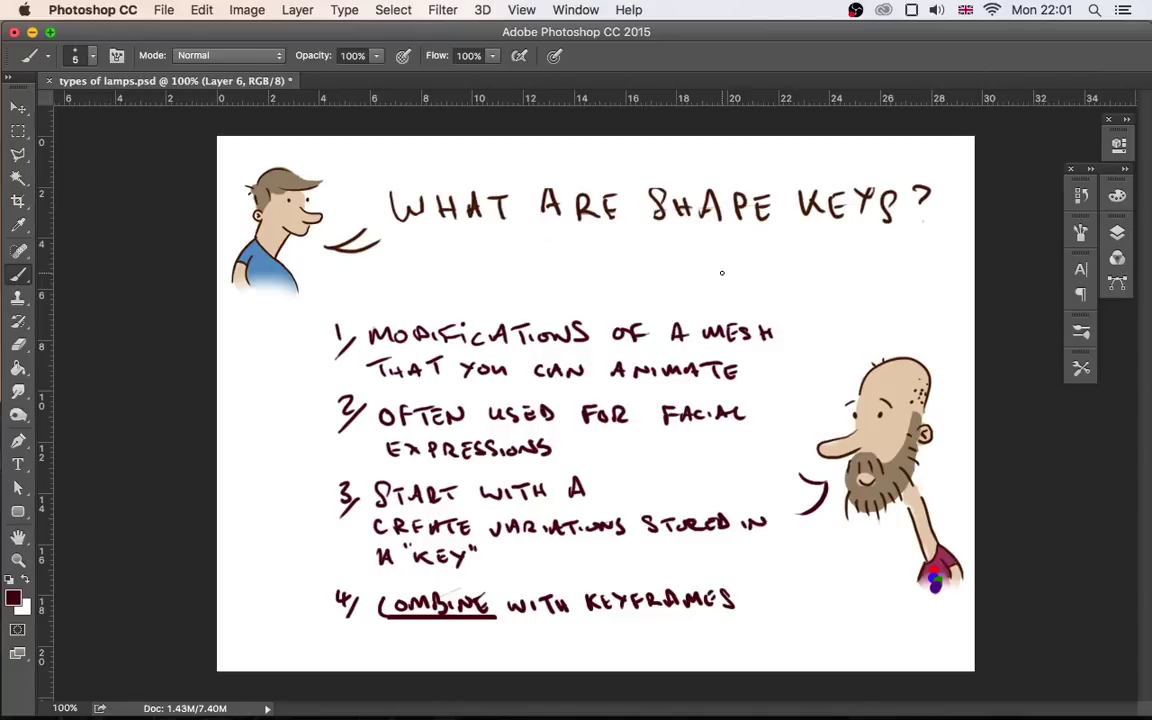
- Frame the title "WHAT ARE SHAPE KEYS?" with straight brush lines as a speech bubble and erase the overlong end of the top line
{"action": "left_click_drag", "start_coordinate": [381, 241], "coordinate": [880, 240], "text": "shift"}
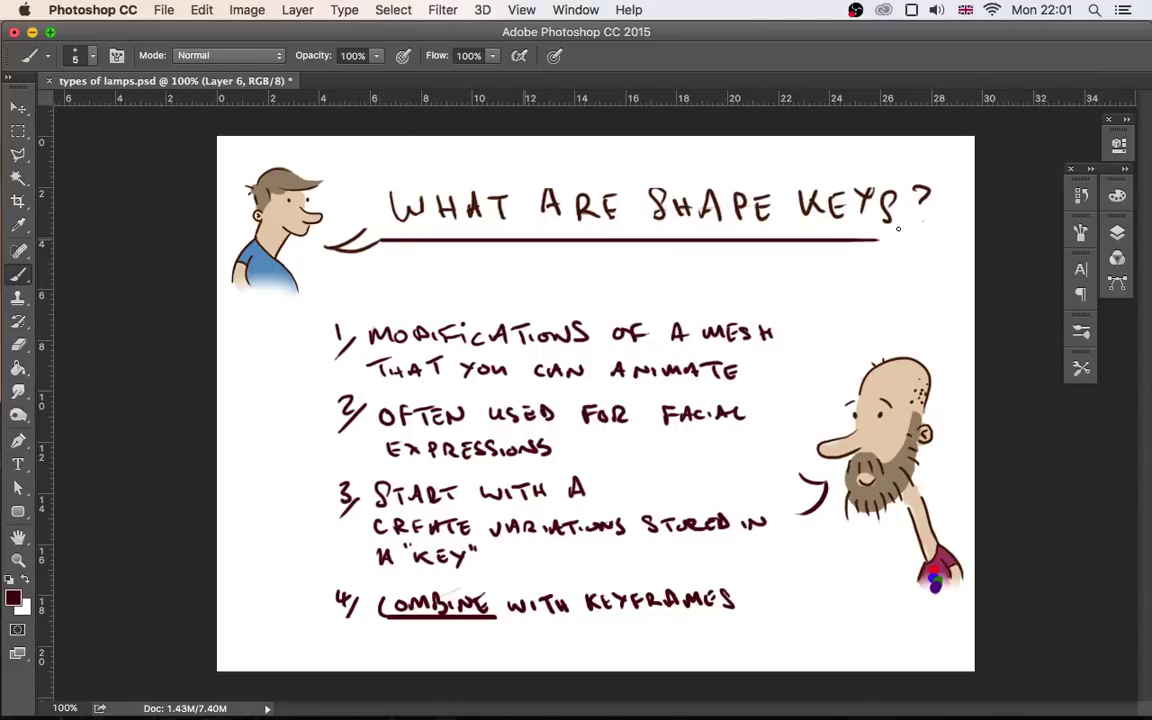
{"action": "mouse_move", "coordinate": [364, 238]}
{"action": "left_mouse_down", "text": "shift"}
{"action": "mouse_move", "coordinate": [362, 175]}
{"action": "mouse_move", "coordinate": [978, 175]}
{"action": "left_mouse_up", "text": "shift"}
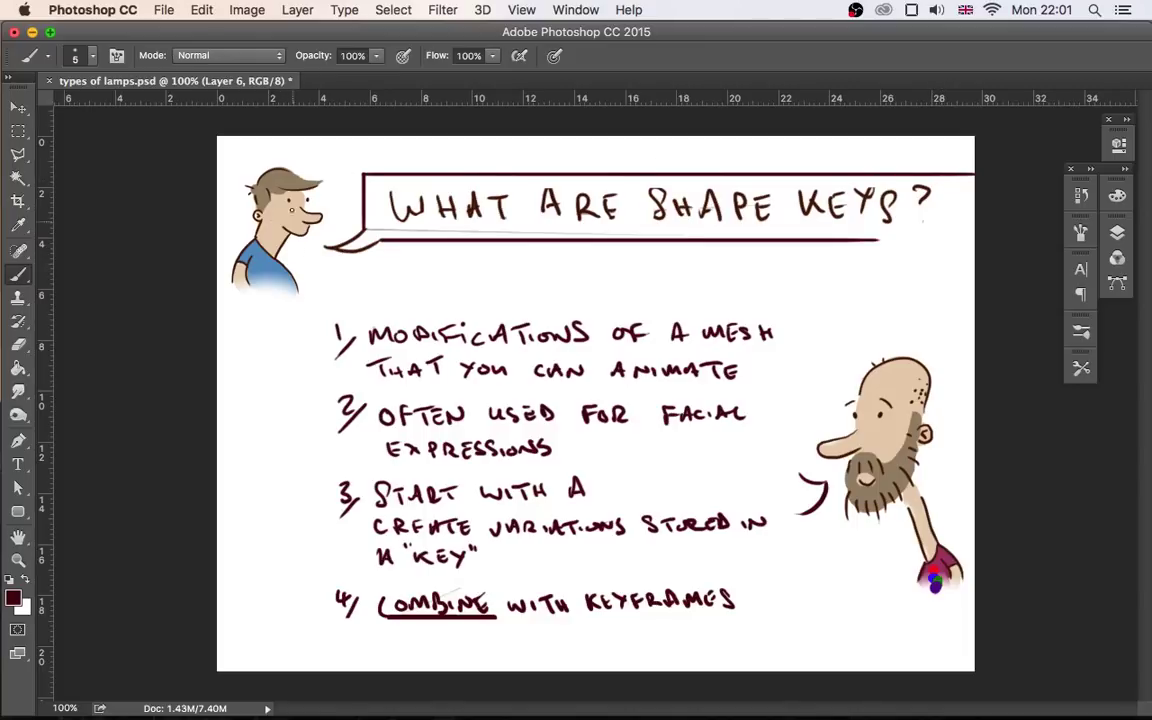
{"action": "left_click_drag", "start_coordinate": [943, 175], "coordinate": [943, 230], "text": "shift"}
{"action": "key", "text": "e"}
{"action": "left_click_drag", "start_coordinate": [955, 172], "coordinate": [945, 174]}
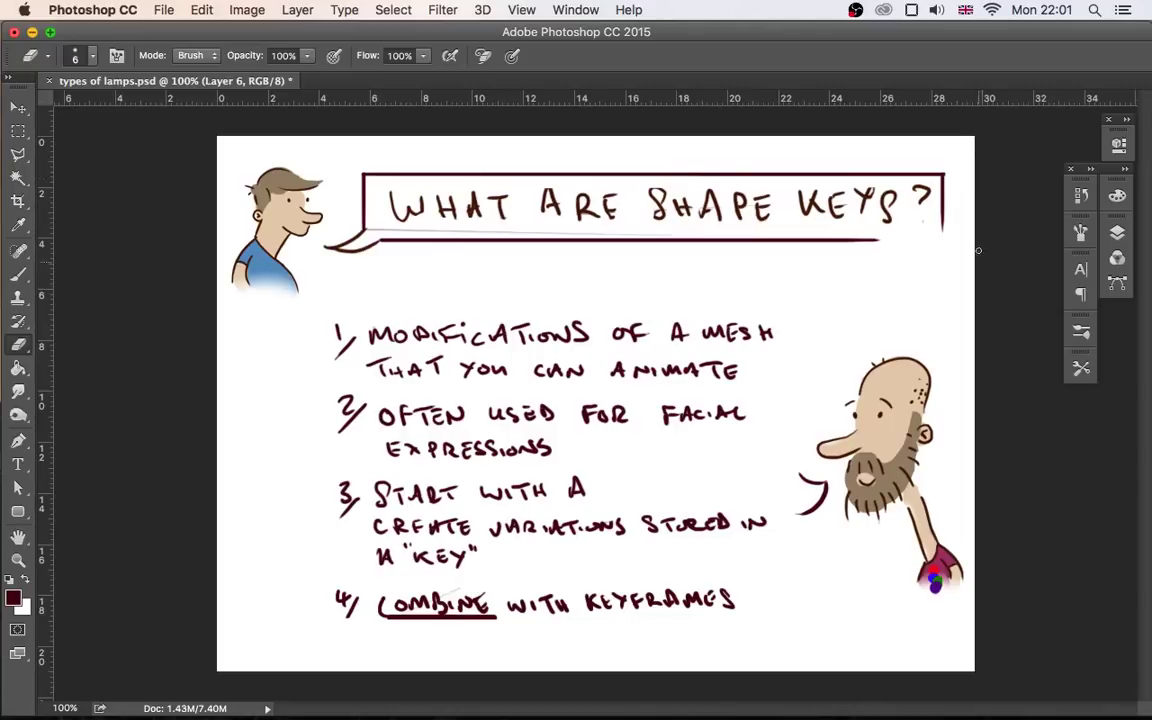
{"action": "key", "text": "b"}
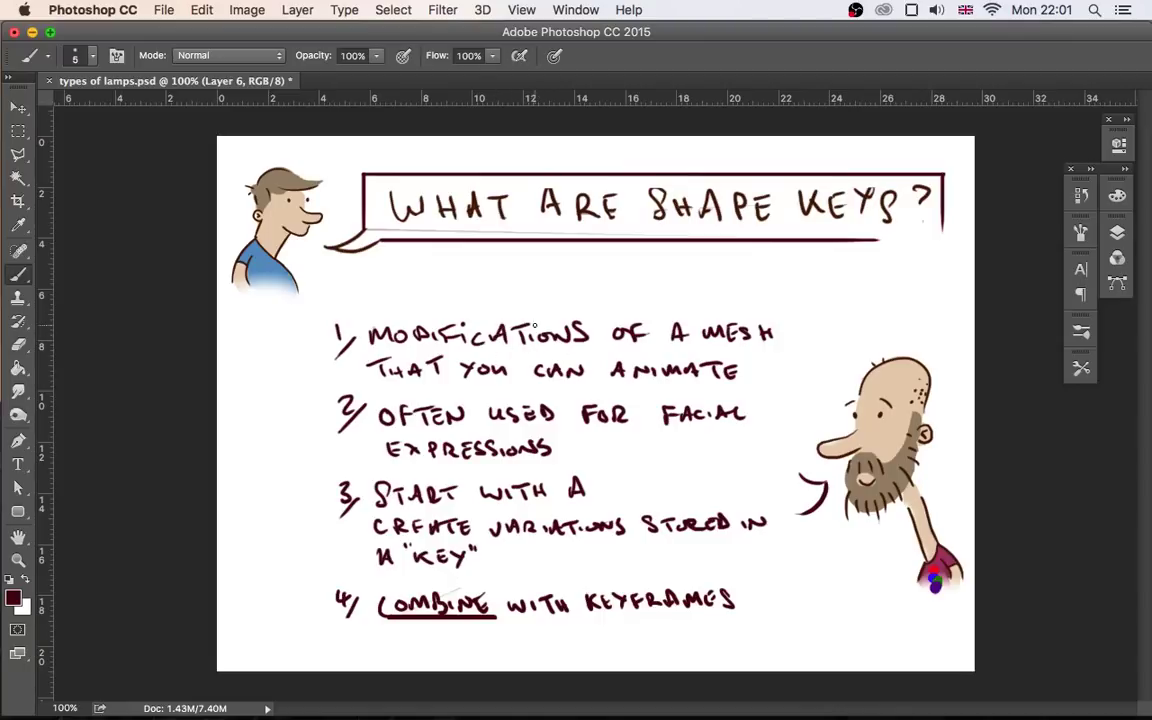
{"action": "key", "text": "e"}
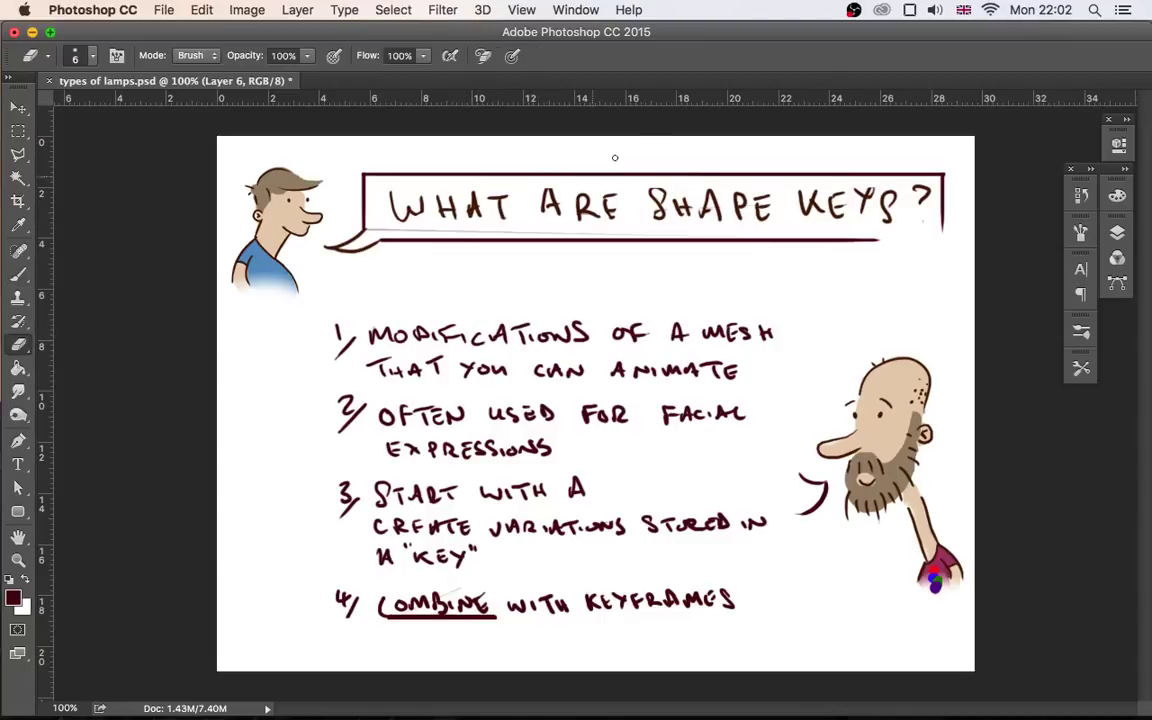
- Underline "MODIFICATIONS" in point 1 with the Brush and sketch a small square with its upper-right corner circled below the title
{"action": "key", "text": "b"}
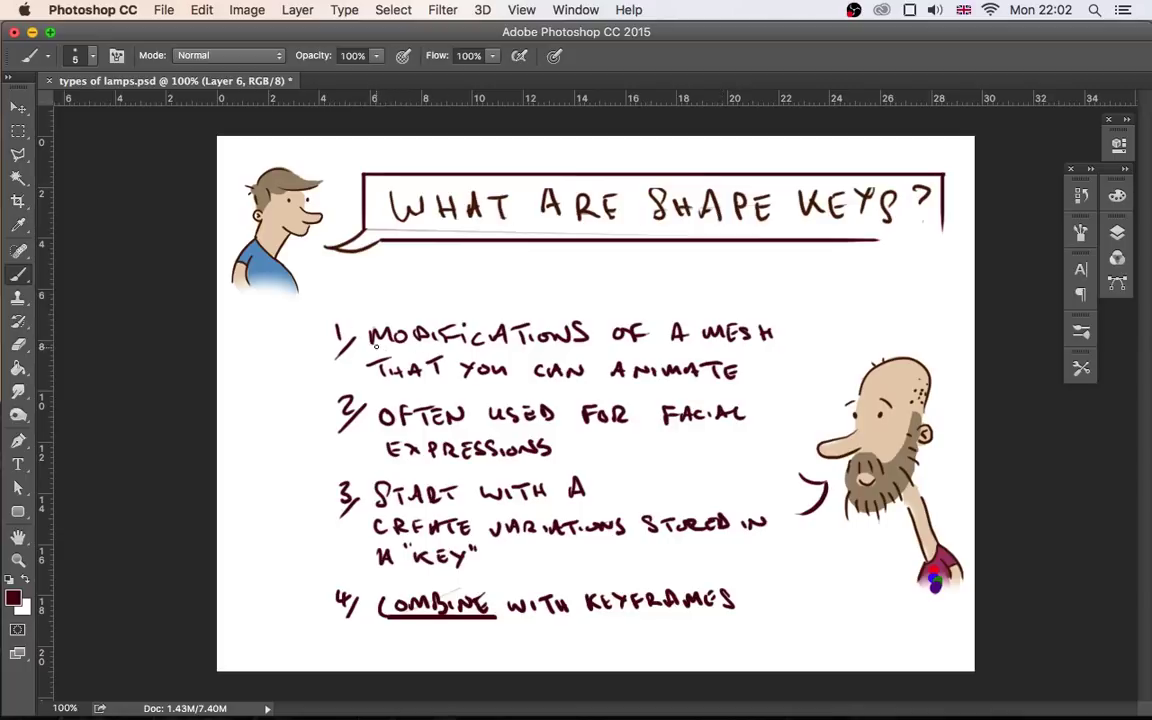
{"action": "left_click_drag", "start_coordinate": [370, 348], "coordinate": [588, 346]}
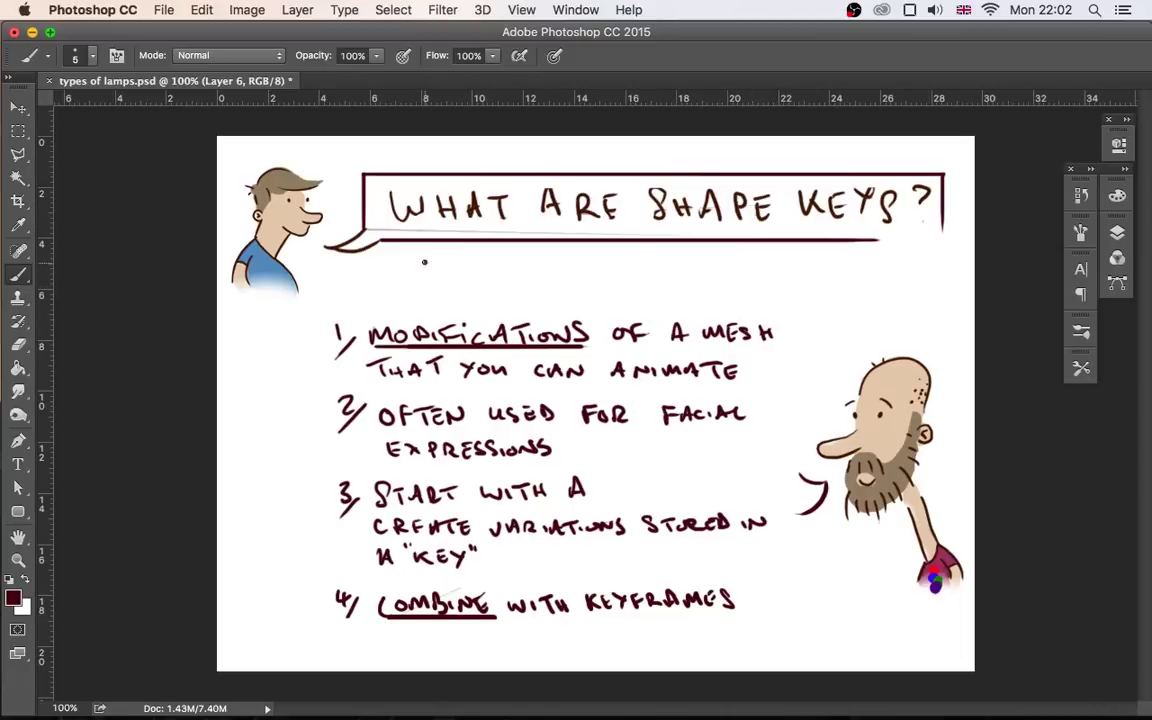
{"action": "mouse_move", "coordinate": [424, 262]}
{"action": "left_mouse_down"}
{"action": "mouse_move", "coordinate": [424, 300]}
{"action": "mouse_move", "coordinate": [473, 258]}
{"action": "mouse_move", "coordinate": [474, 303]}
{"action": "left_mouse_up"}
{"action": "left_click_drag", "start_coordinate": [468, 258], "coordinate": [470, 259]}
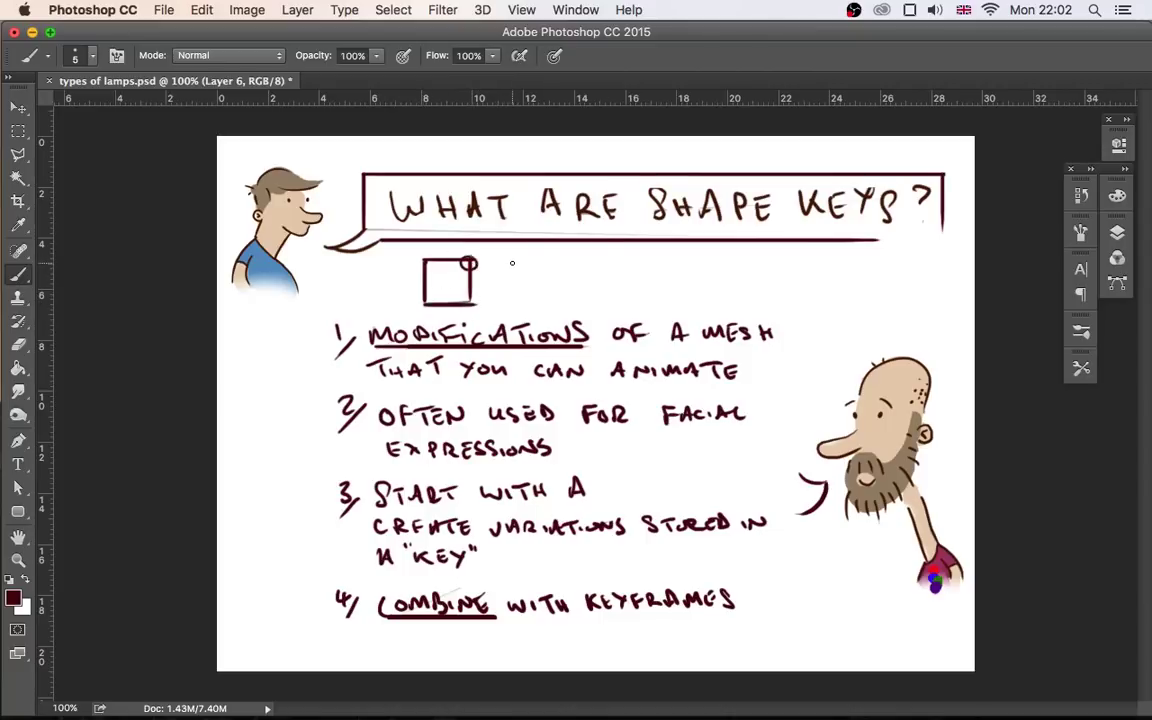
- Sketch a second square with its upper-right corner stretched outward, circle that corner and draw an arc from the first square's corner towards it
{"action": "left_click_drag", "start_coordinate": [470, 258], "coordinate": [513, 308]}
{"action": "left_click_drag", "start_coordinate": [513, 262], "coordinate": [609, 261]}
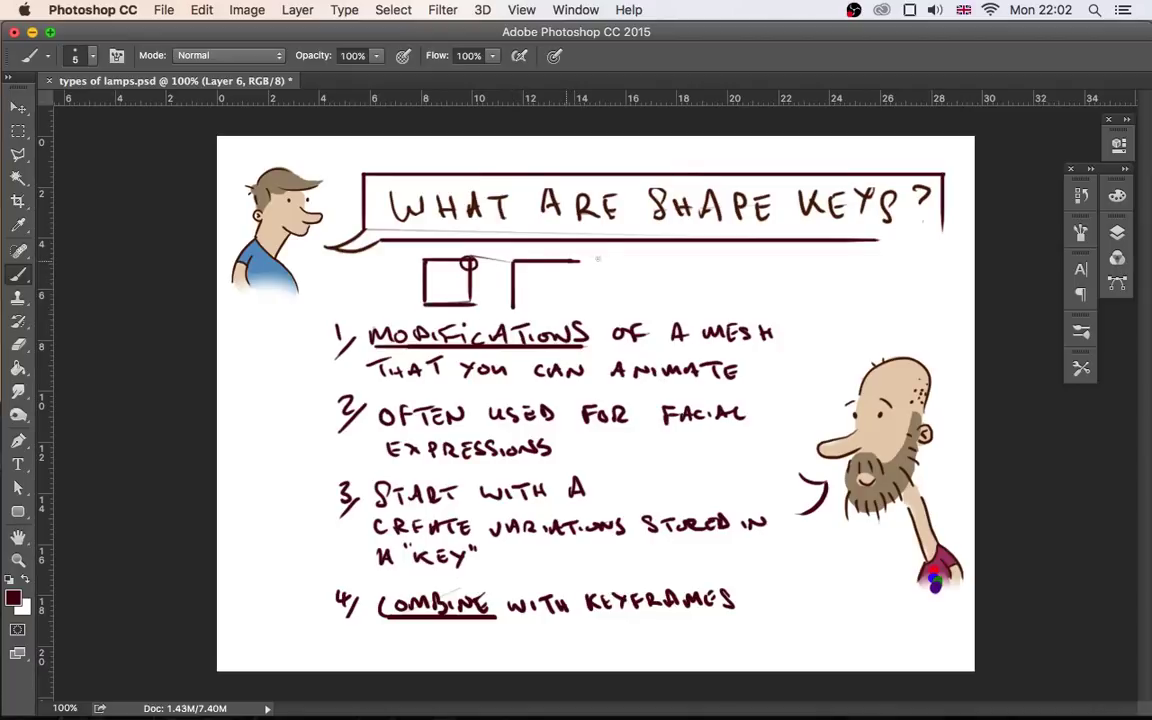
{"action": "left_click", "coordinate": [513, 308], "text": "shift"}
{"action": "left_click_drag", "start_coordinate": [513, 308], "coordinate": [562, 306]}
{"action": "key", "text": "super+alt+z"}
{"action": "key", "text": "super+alt+z"}
{"action": "left_click_drag", "start_coordinate": [513, 307], "coordinate": [563, 306]}
{"action": "left_click_drag", "start_coordinate": [605, 265], "coordinate": [560, 308]}
{"action": "left_click_drag", "start_coordinate": [603, 265], "coordinate": [562, 306]}
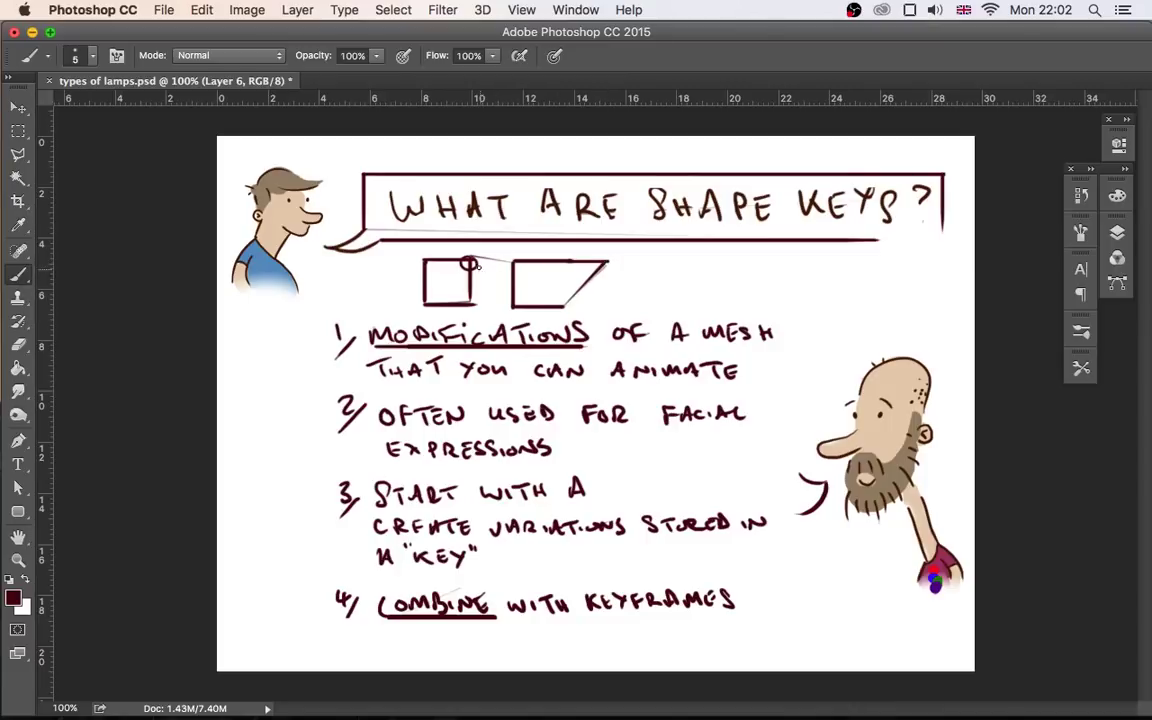
{"action": "left_click_drag", "start_coordinate": [468, 262], "coordinate": [608, 259]}
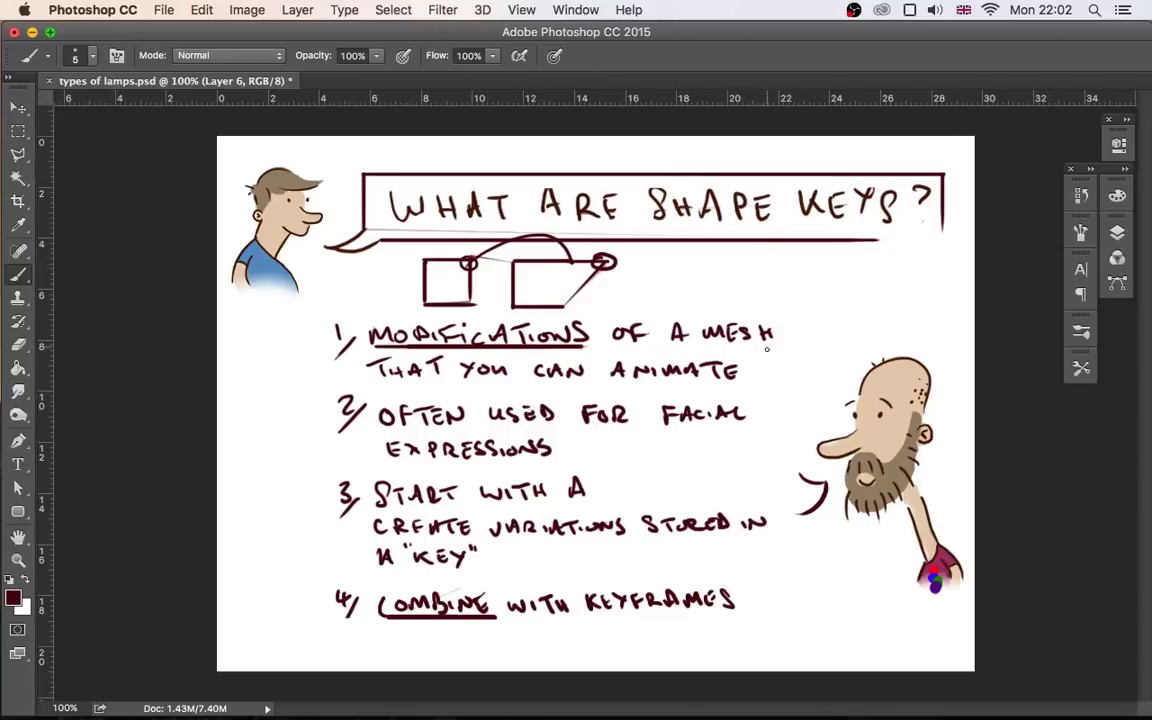
- Write "& MIX" after "ANIMATE" in point 1 and undo the stray brush marks around the bearded character's mouth
{"action": "mouse_move", "coordinate": [760, 371]}
{"action": "left_mouse_down"}
{"action": "mouse_move", "coordinate": [799, 374]}
{"action": "mouse_move", "coordinate": [795, 400]}
{"action": "left_mouse_up"}
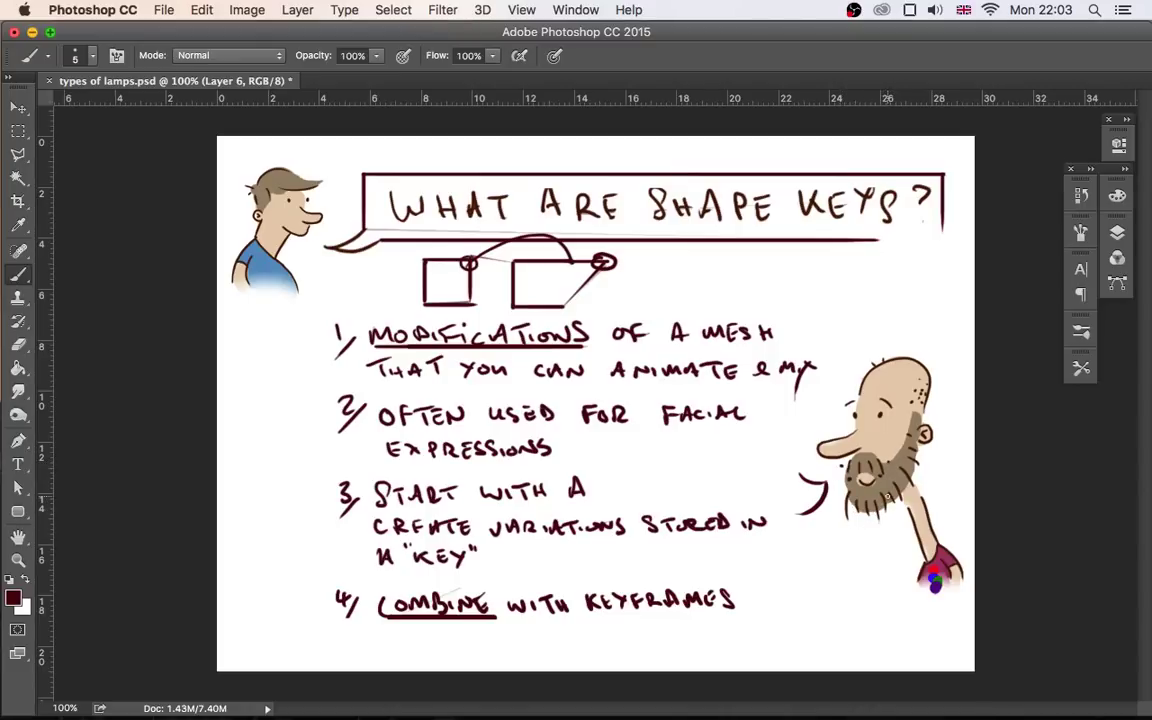
{"action": "key", "text": "super+alt+z"}
{"action": "key", "text": "super+alt+z"}
{"action": "key", "text": "super+alt+z"}
{"action": "key", "text": "super+alt+z"}
{"action": "key", "text": "super+alt+z"}
{"action": "key", "text": "super+alt+z"}
{"action": "key", "text": "super+alt+z"}
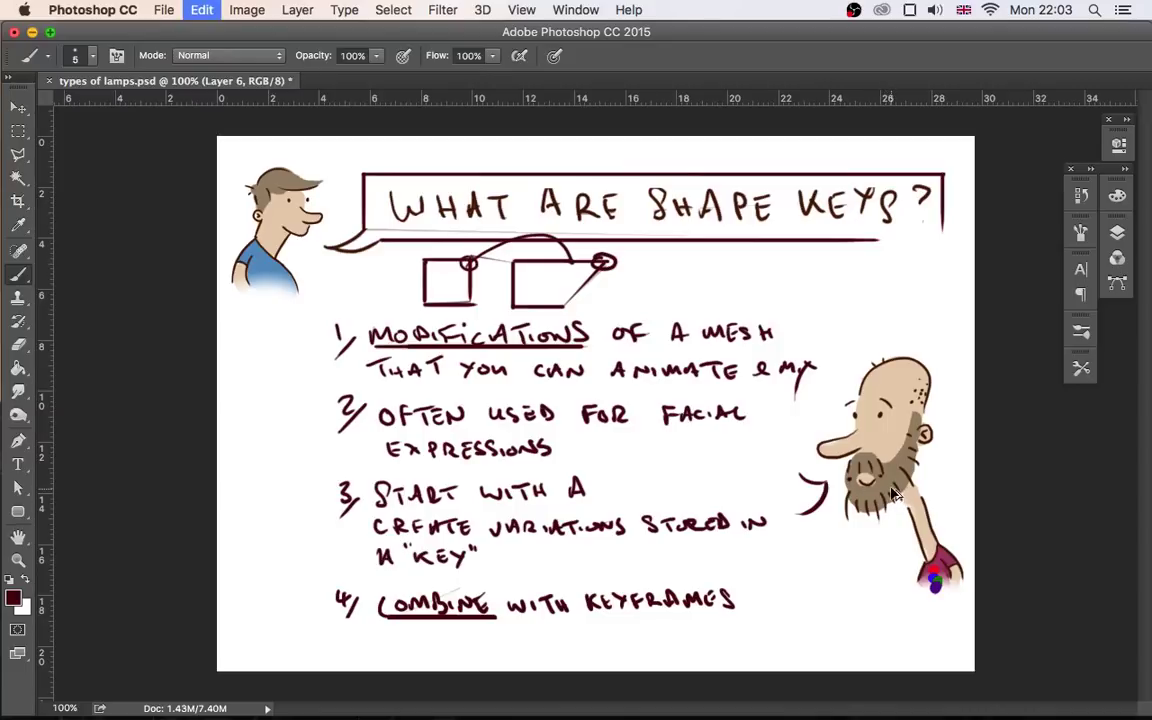
{"action": "key", "text": "super+alt+z"}
{"action": "key", "text": "super+alt+z"}
{"action": "key", "text": "super+alt+z"}
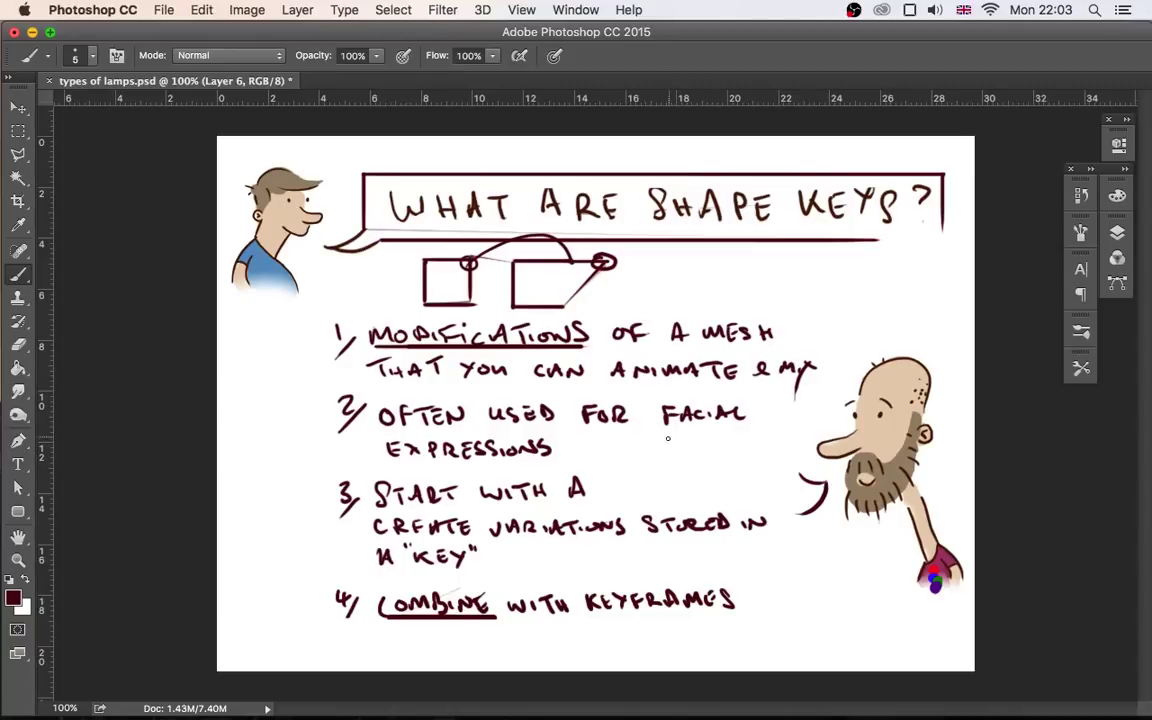
- Underline "FACIAL EXPRESSIONS" in point 2 with the Brush
{"action": "left_click_drag", "start_coordinate": [662, 427], "coordinate": [746, 428]}
{"action": "left_click_drag", "start_coordinate": [387, 460], "coordinate": [567, 460]}
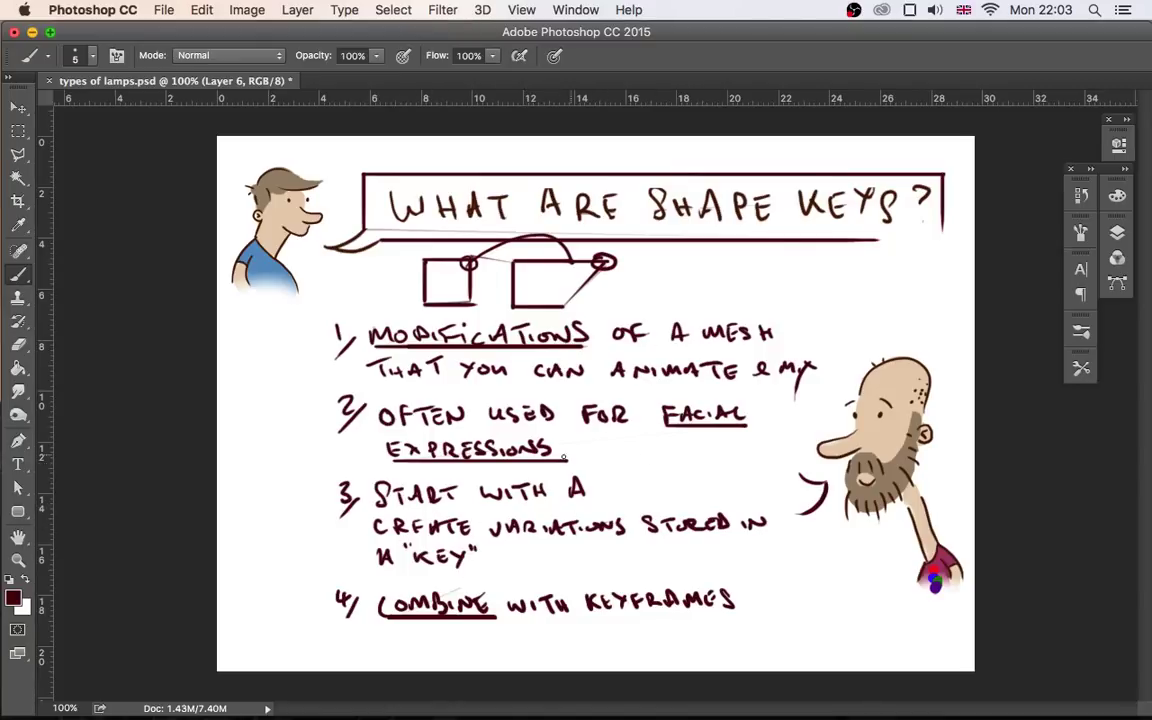
- Write "BASIS" after "START WITH A" in point 3, and circle the square and the stretched shape below the title
{"action": "mouse_move", "coordinate": [612, 479]}
{"action": "left_mouse_down"}
{"action": "mouse_move", "coordinate": [612, 501]}
{"action": "mouse_move", "coordinate": [641, 482]}
{"action": "mouse_move", "coordinate": [649, 499]}
{"action": "mouse_move", "coordinate": [662, 490]}
{"action": "mouse_move", "coordinate": [657, 499]}
{"action": "left_mouse_up"}
{"action": "key", "text": "super+z"}
{"action": "mouse_move", "coordinate": [680, 482]}
{"action": "left_mouse_down"}
{"action": "mouse_move", "coordinate": [680, 499]}
{"action": "mouse_move", "coordinate": [694, 499]}
{"action": "left_mouse_up"}
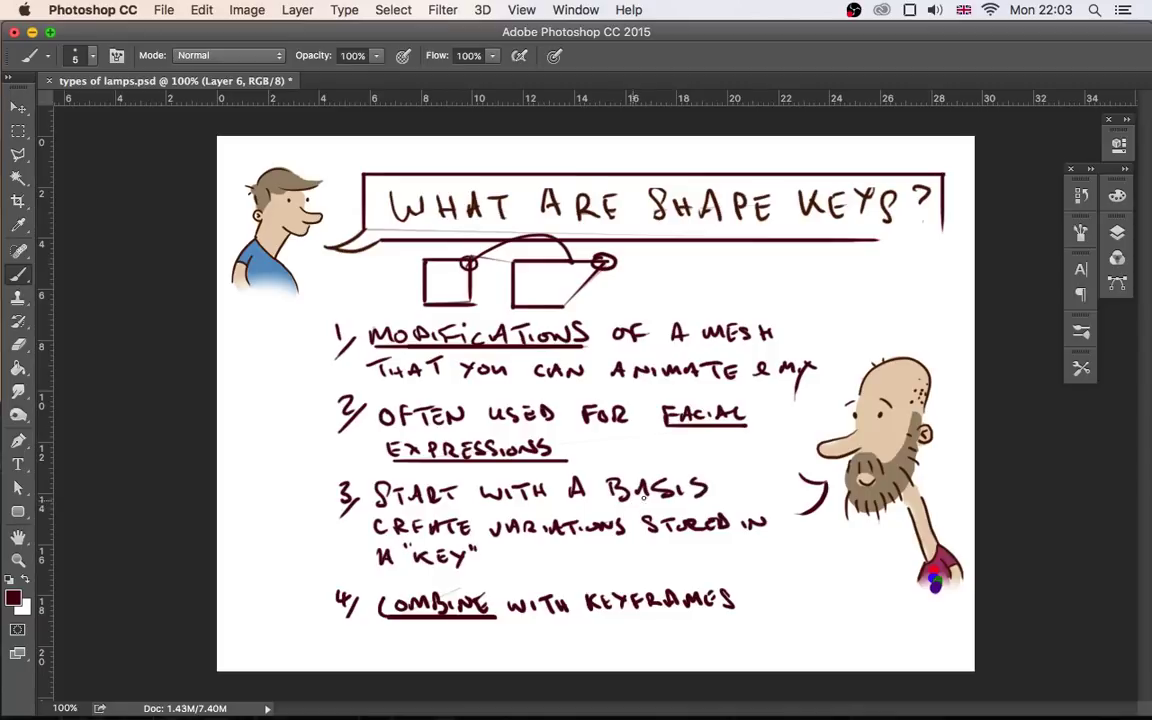
{"action": "left_click_drag", "start_coordinate": [470, 250], "coordinate": [462, 252]}
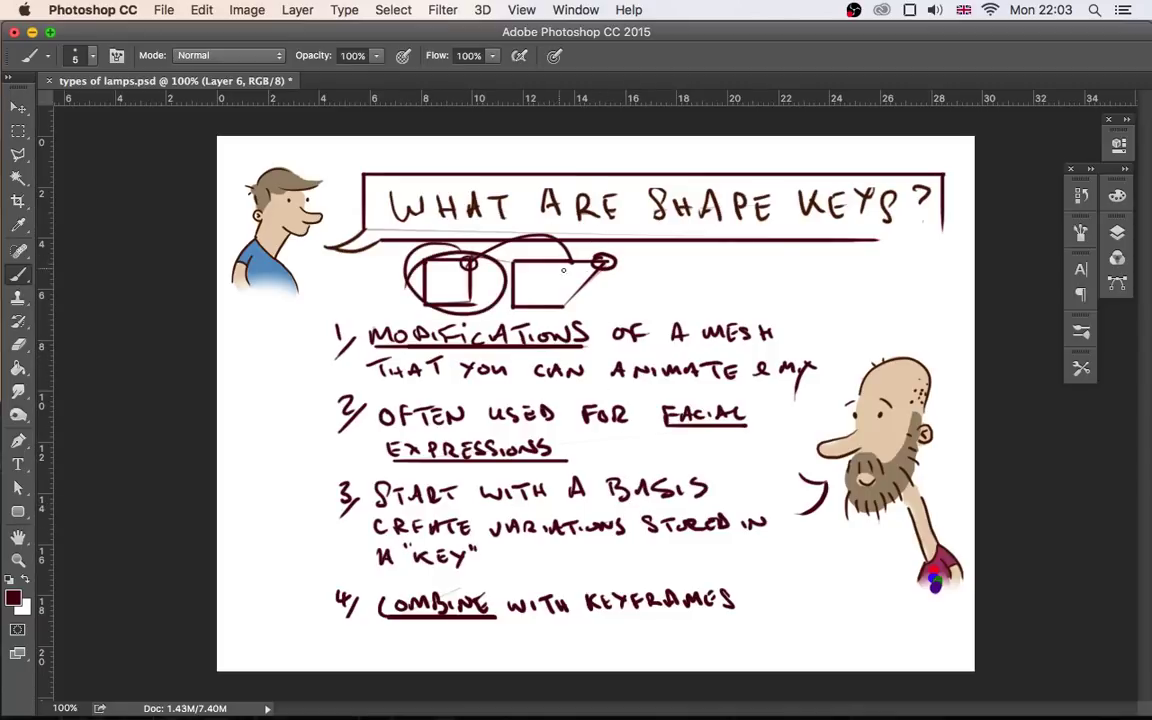
{"action": "mouse_move", "coordinate": [507, 243]}
{"action": "left_mouse_down"}
{"action": "mouse_move", "coordinate": [489, 268]}
{"action": "mouse_move", "coordinate": [523, 255]}
{"action": "left_mouse_up"}
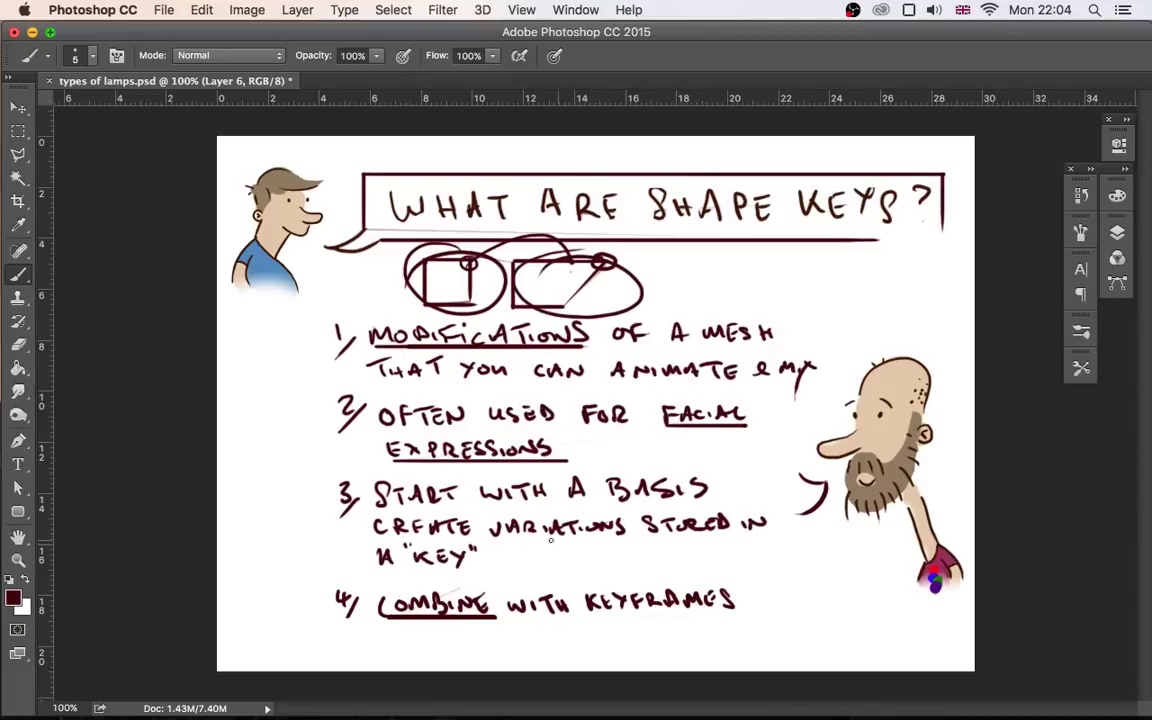
- Underline "KEY" in point 3 and write "LOL" above "KEYFRAMES" in point 4
{"action": "left_click_drag", "start_coordinate": [413, 572], "coordinate": [468, 570]}
{"action": "left_click_drag", "start_coordinate": [582, 572], "coordinate": [594, 585]}
{"action": "left_click_drag", "start_coordinate": [608, 574], "coordinate": [634, 584]}
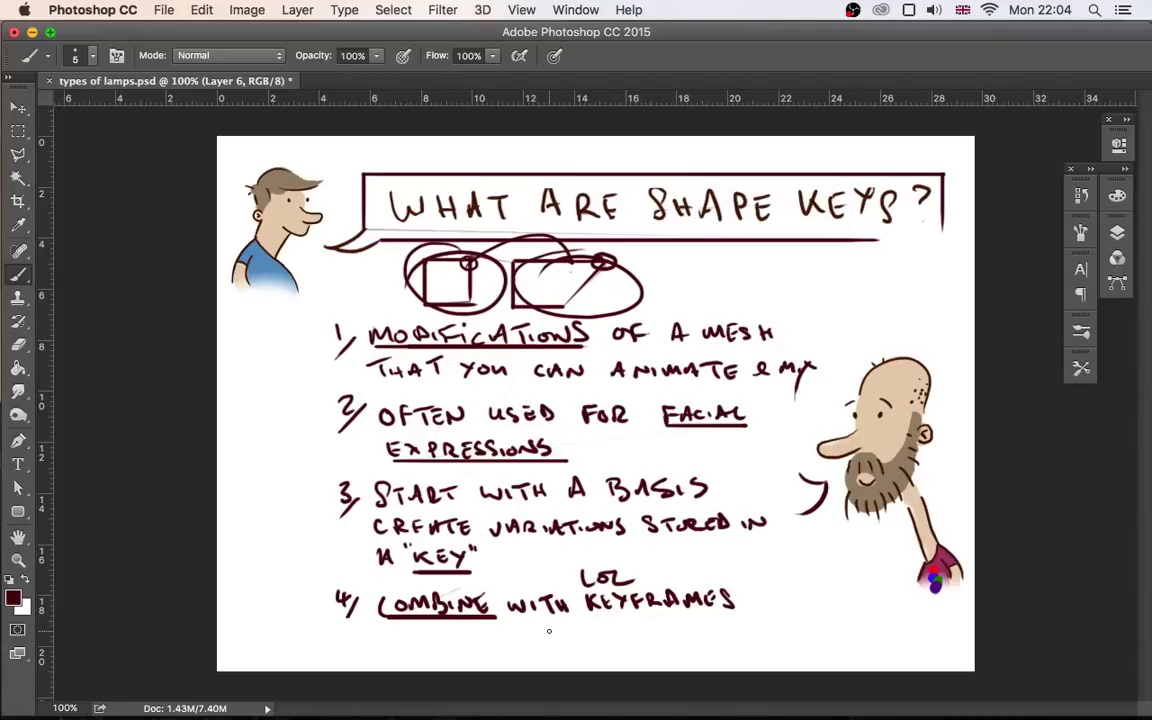
- Switch to Blender and play the squash_cube.blend animation from the camera view, then stop it
{"action": "left_click", "coordinate": [32, 33]}
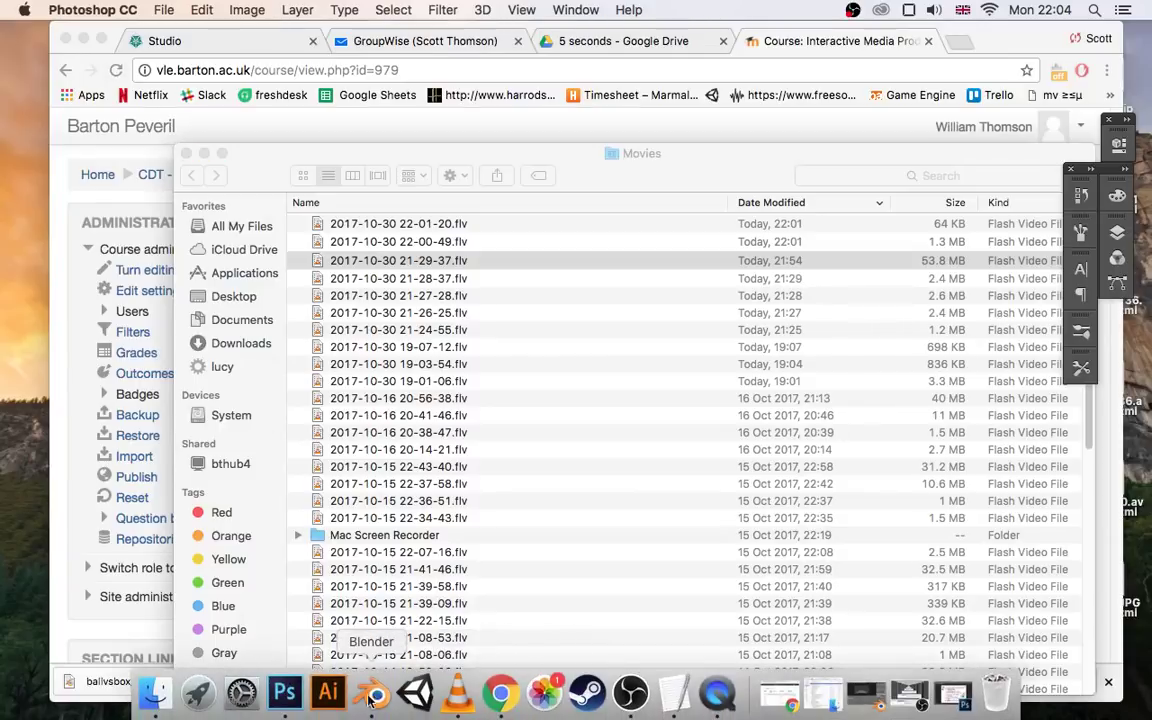
{"action": "left_click", "coordinate": [380, 698]}
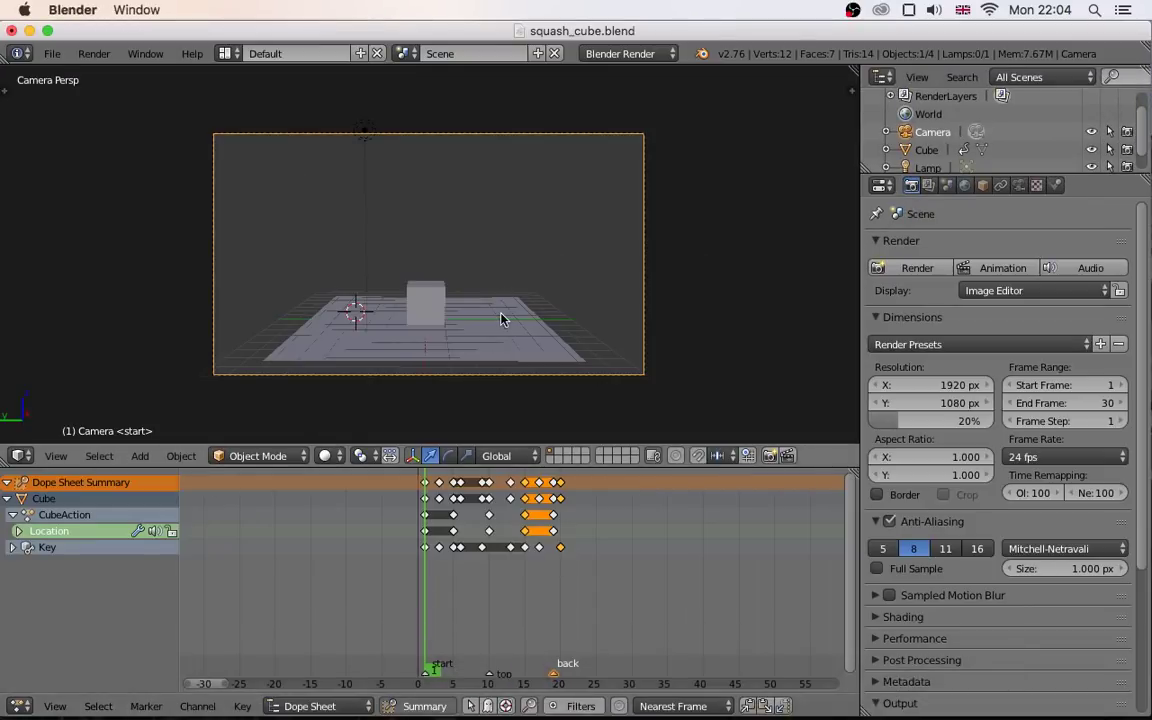
{"action": "key", "text": "alt+a"}
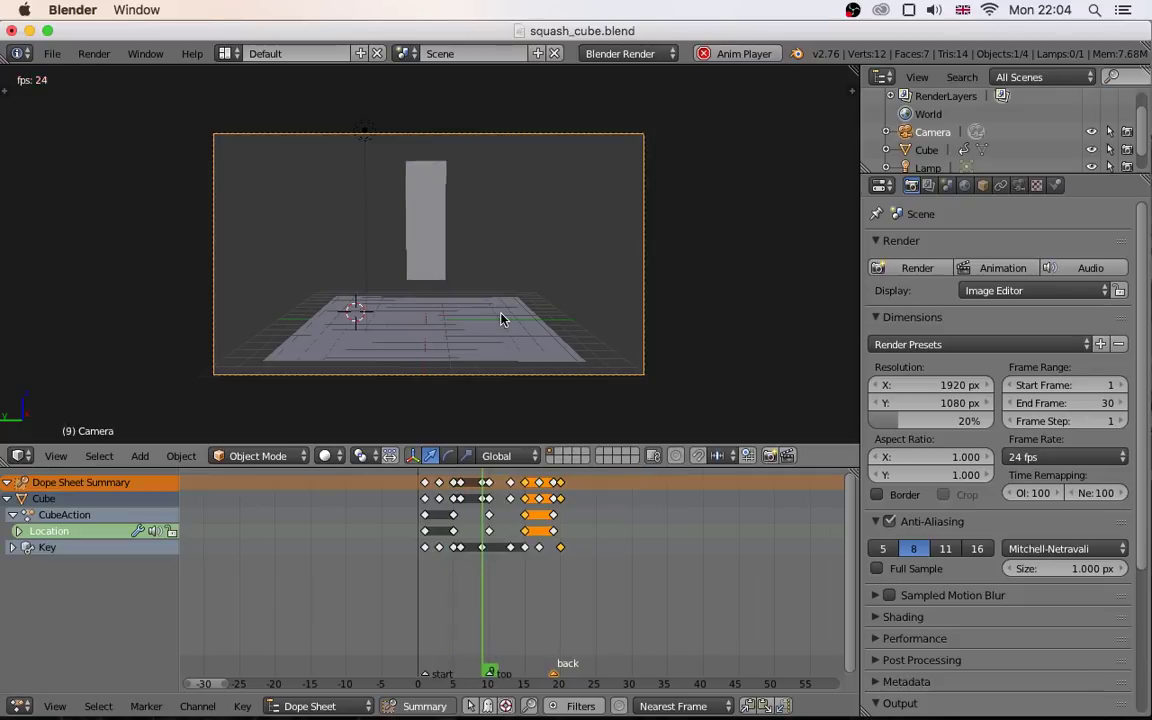
{"action": "key", "text": "alt+a"}
- Start a new Blender file from the default startup scene
{"action": "left_click", "coordinate": [51, 53]}
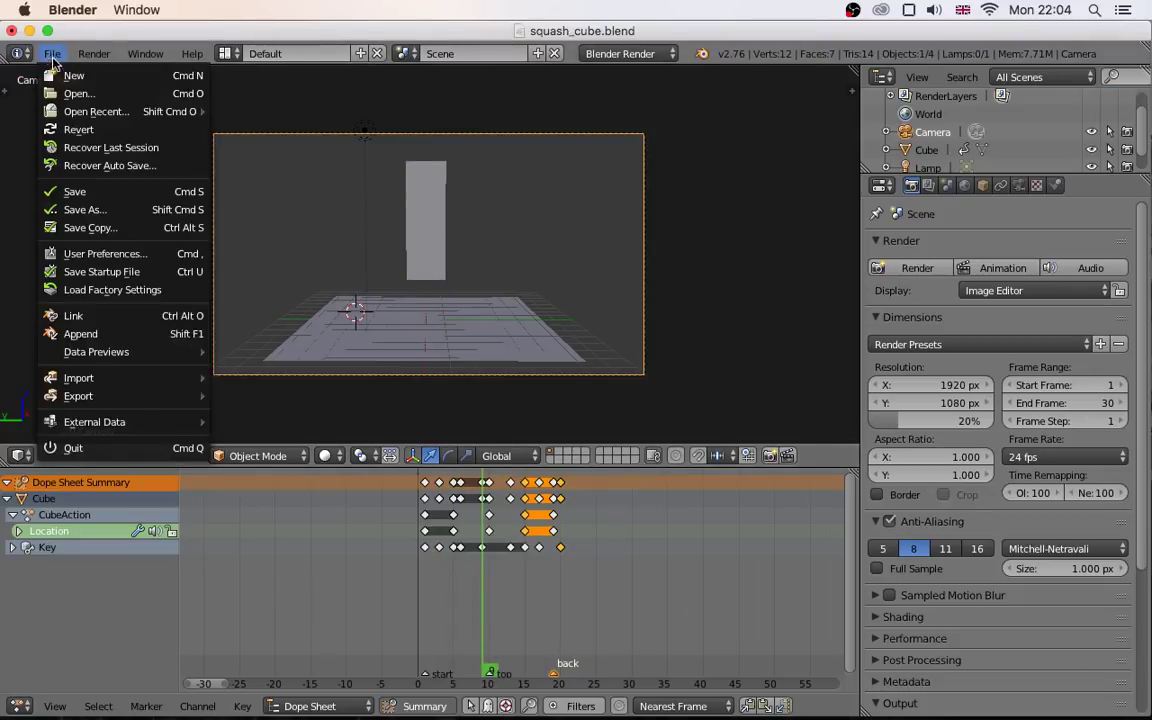
{"action": "left_click", "coordinate": [55, 75]}
{"action": "key", "text": "Return"}
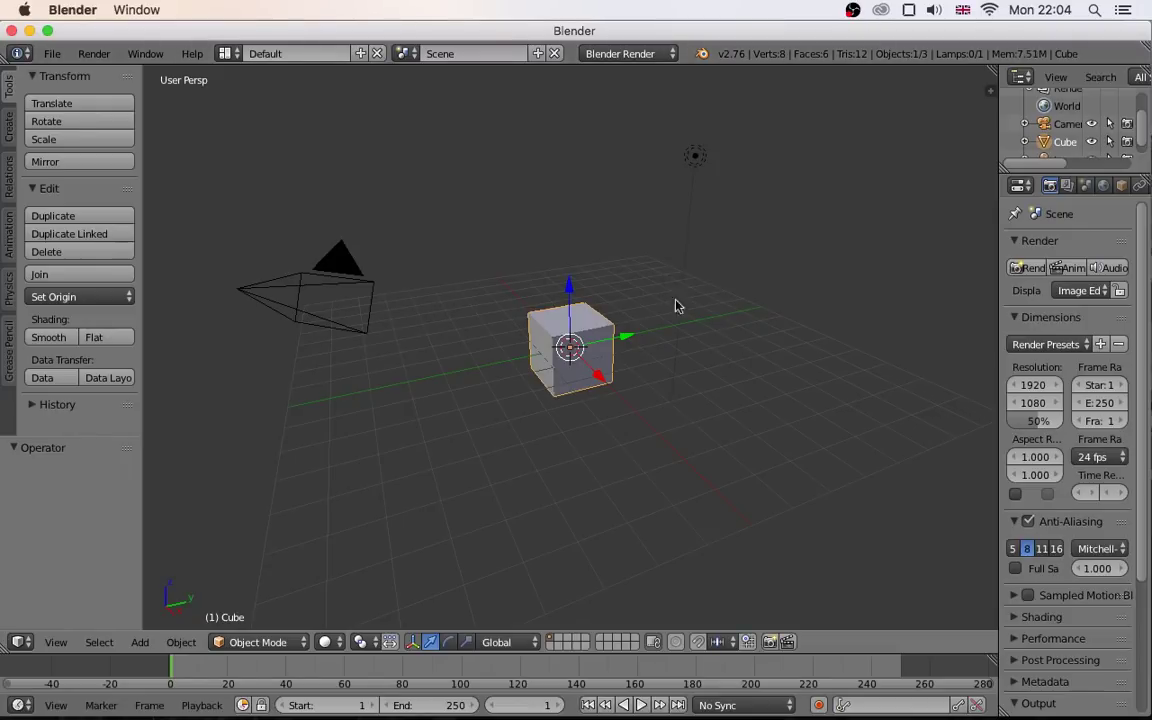
- Start the Screencast Keys display for the 3D view and widen the properties editor
{"action": "key", "text": "n"}
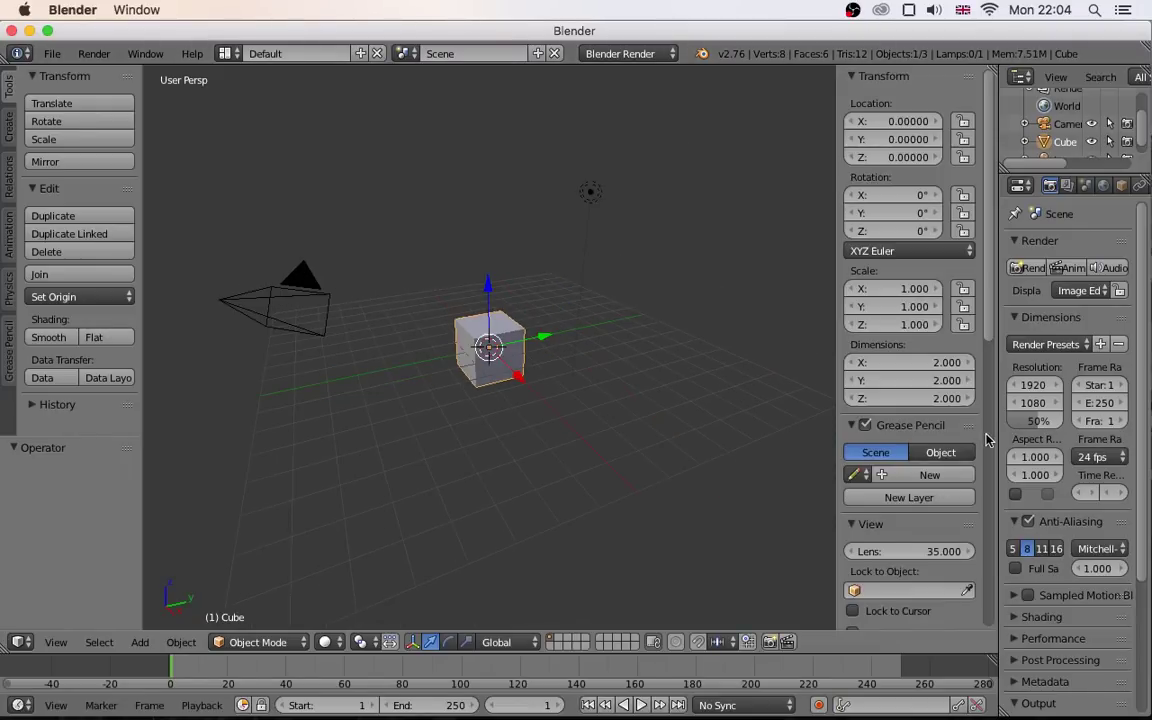
{"action": "scroll", "coordinate": [885, 392], "scroll_direction": "down", "scroll_amount": 12}
{"action": "left_click", "coordinate": [900, 614]}
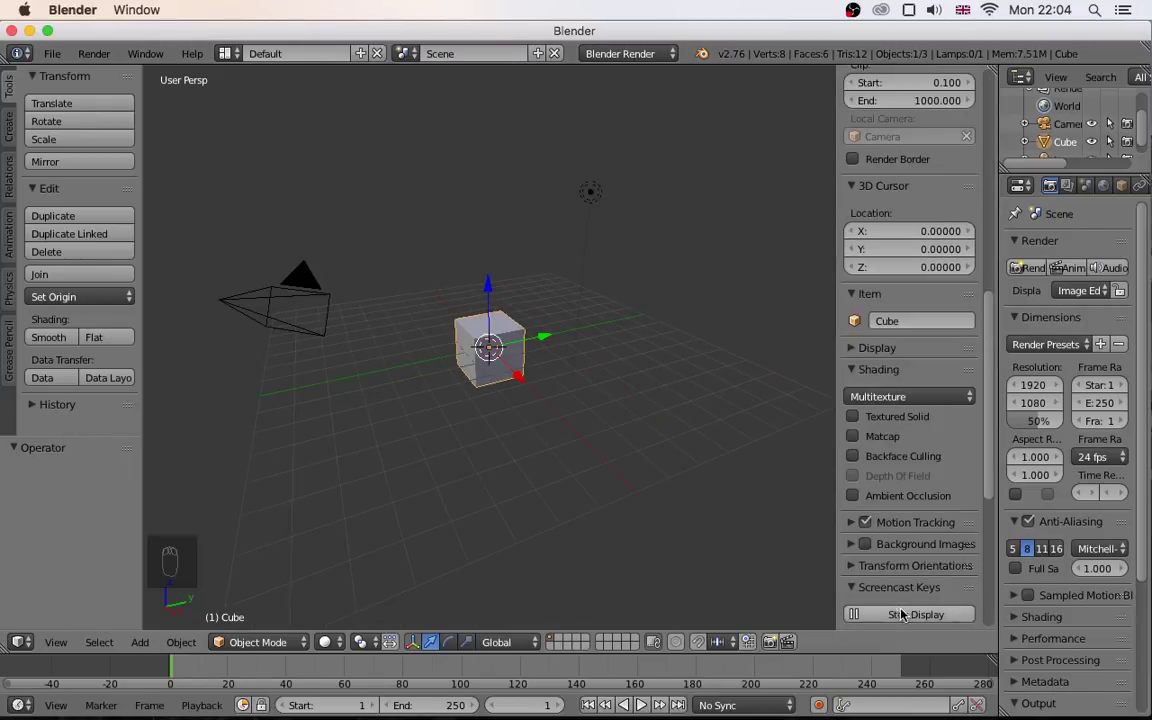
{"action": "key", "text": "n"}
{"action": "middle_click_drag", "start_coordinate": [709, 395], "coordinate": [759, 404]}
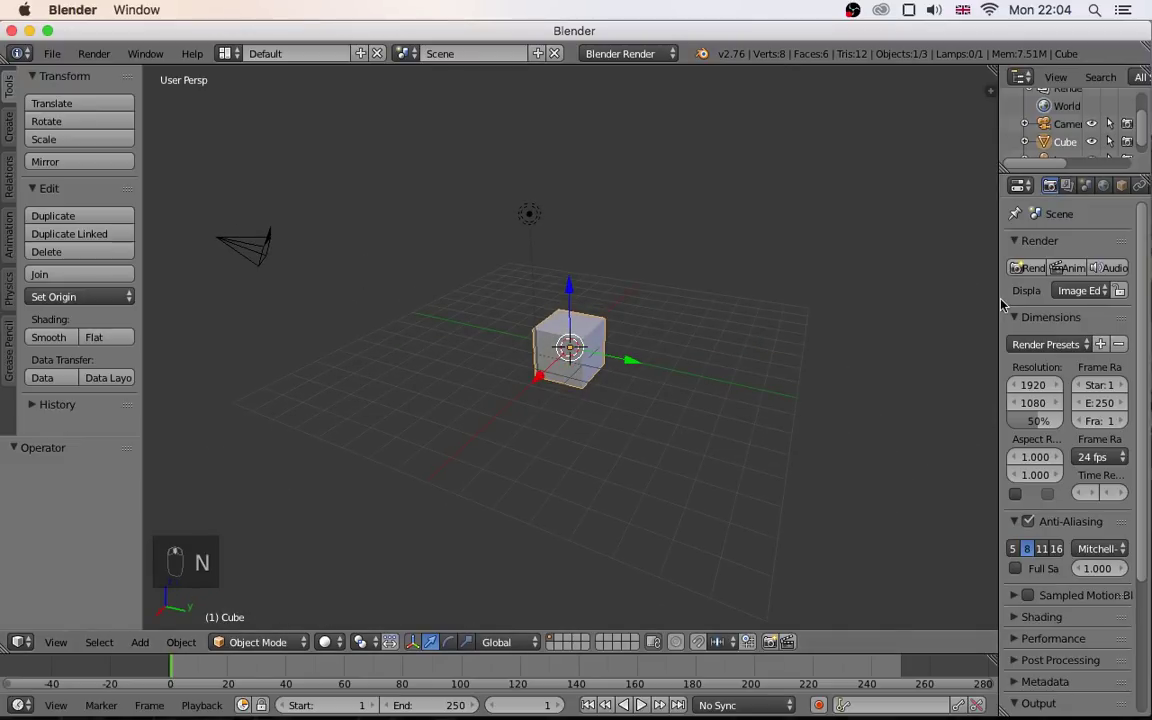
{"action": "left_click_drag", "start_coordinate": [1000, 290], "coordinate": [852, 304]}
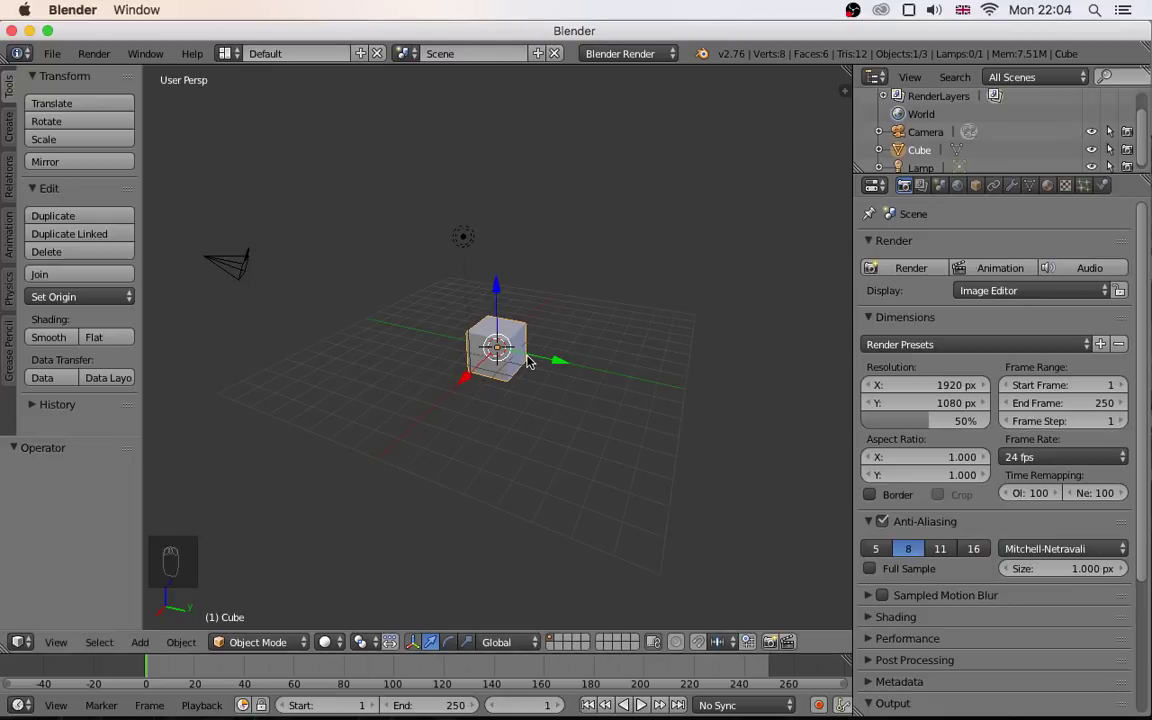
- Move the default cube up 1 unit along the Z axis
{"action": "key", "text": "g"}
{"action": "key", "text": "z"}
{"action": "key", "text": "1"}
{"action": "key", "text": "Return"}
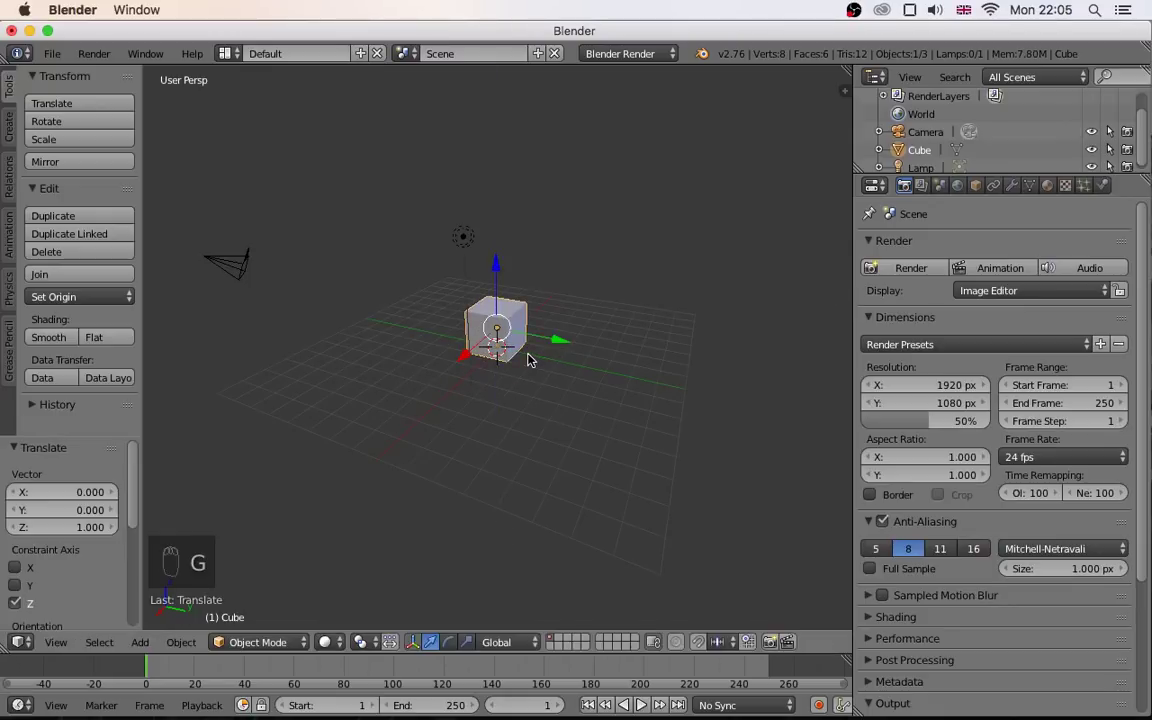
- Add a plane under the cube and scale it up about 8.16 times as a floor
{"action": "middle_click_drag", "start_coordinate": [533, 364], "coordinate": [545, 376]}
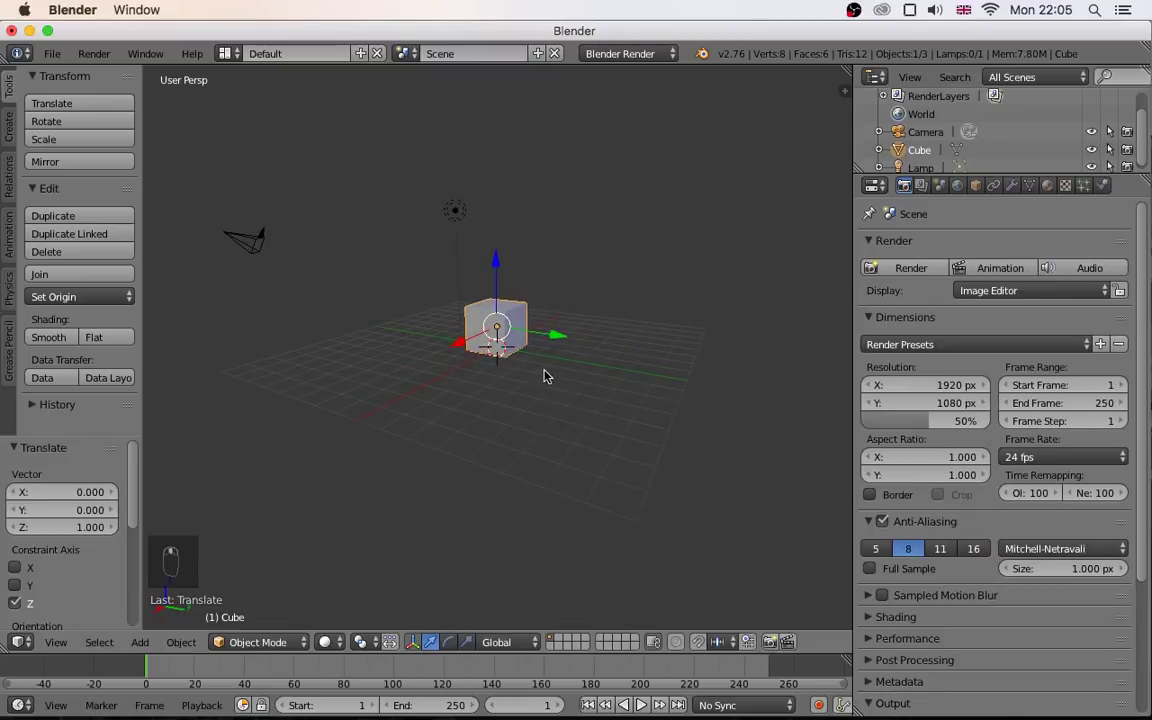
{"action": "key", "text": "shift+a"}
{"action": "mouse_move", "coordinate": [545, 372]}
{"action": "left_click", "coordinate": [606, 370]}
{"action": "key", "text": "s"}
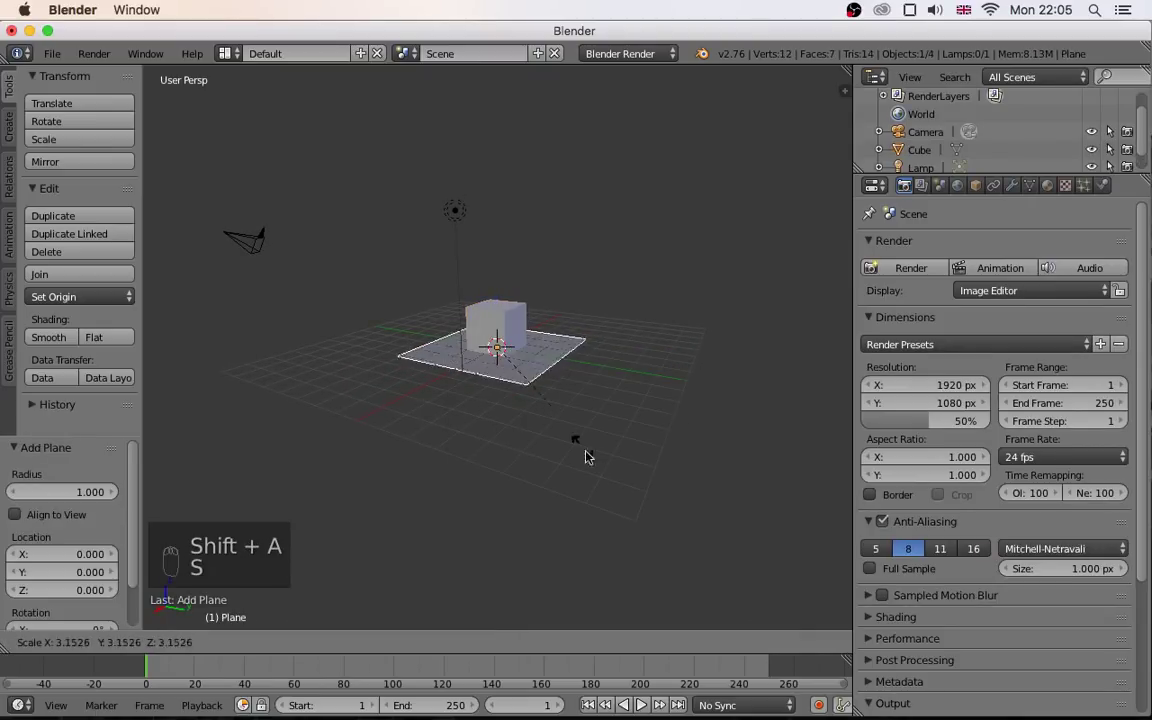
{"action": "left_click", "coordinate": [622, 535]}
{"action": "middle_click_drag", "start_coordinate": [581, 327], "coordinate": [545, 366]}
{"action": "scroll", "coordinate": [555, 380], "scroll_direction": "down", "scroll_amount": 3}
- Add a basis shape key and a second shape key to the cube's mesh data
{"action": "right_click", "coordinate": [494, 335]}
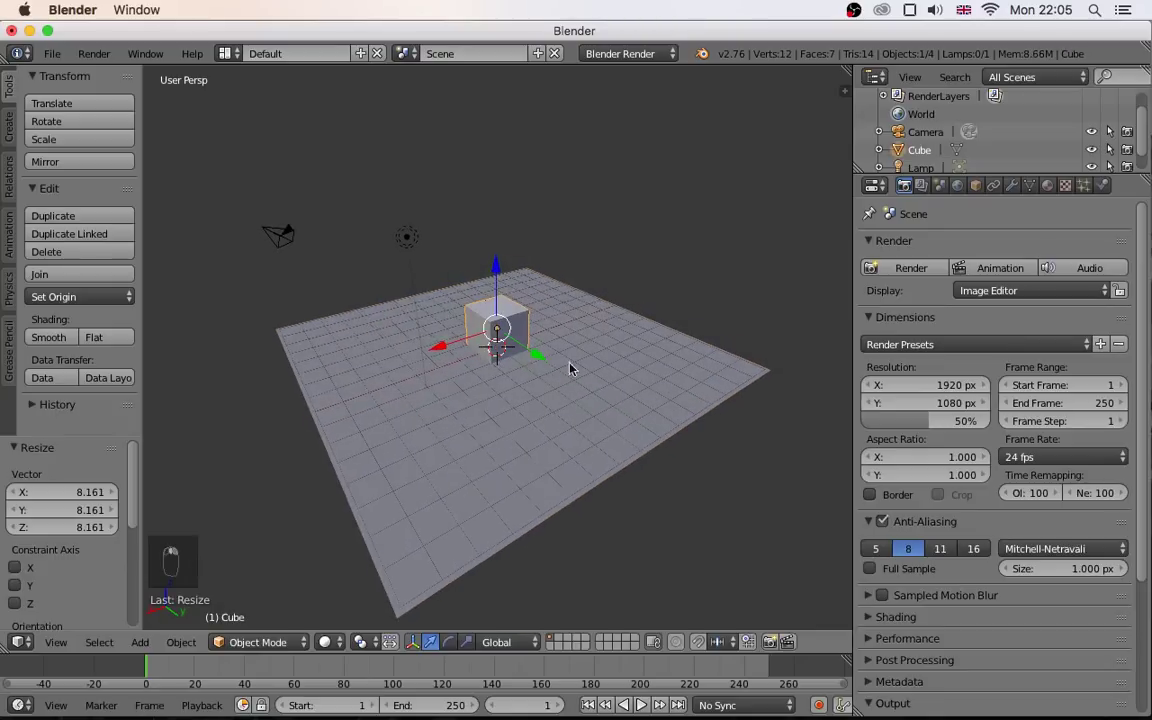
{"action": "left_click", "coordinate": [1029, 188]}
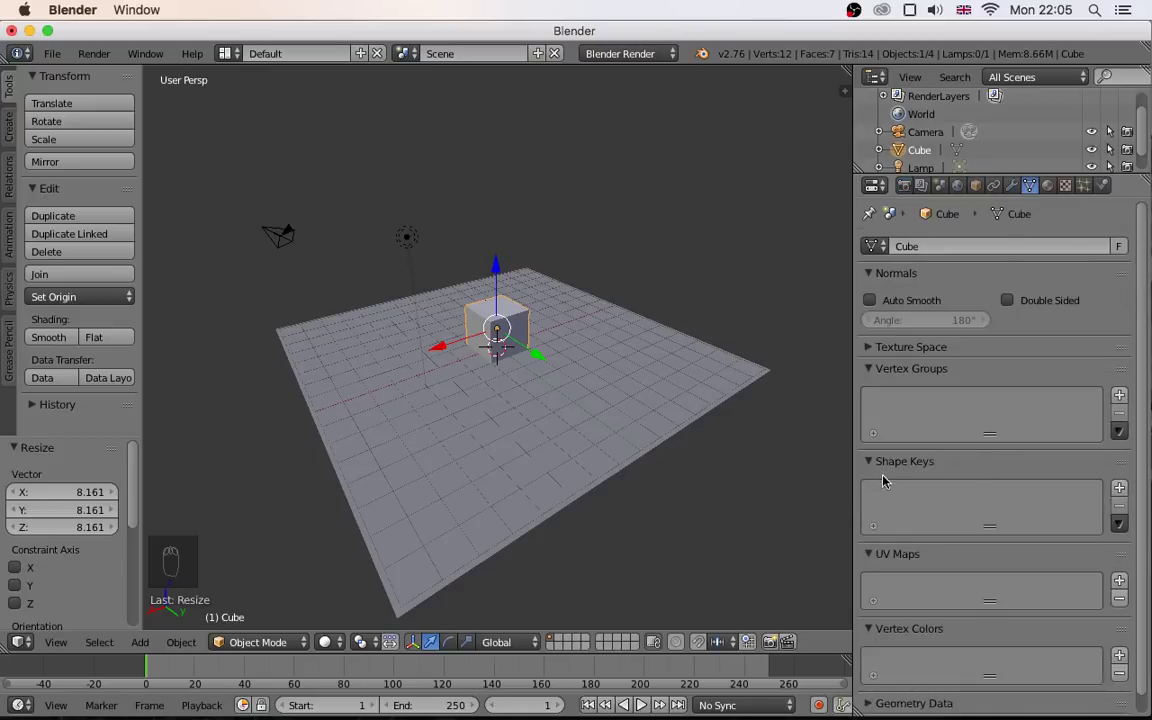
{"action": "left_click", "coordinate": [1120, 489]}
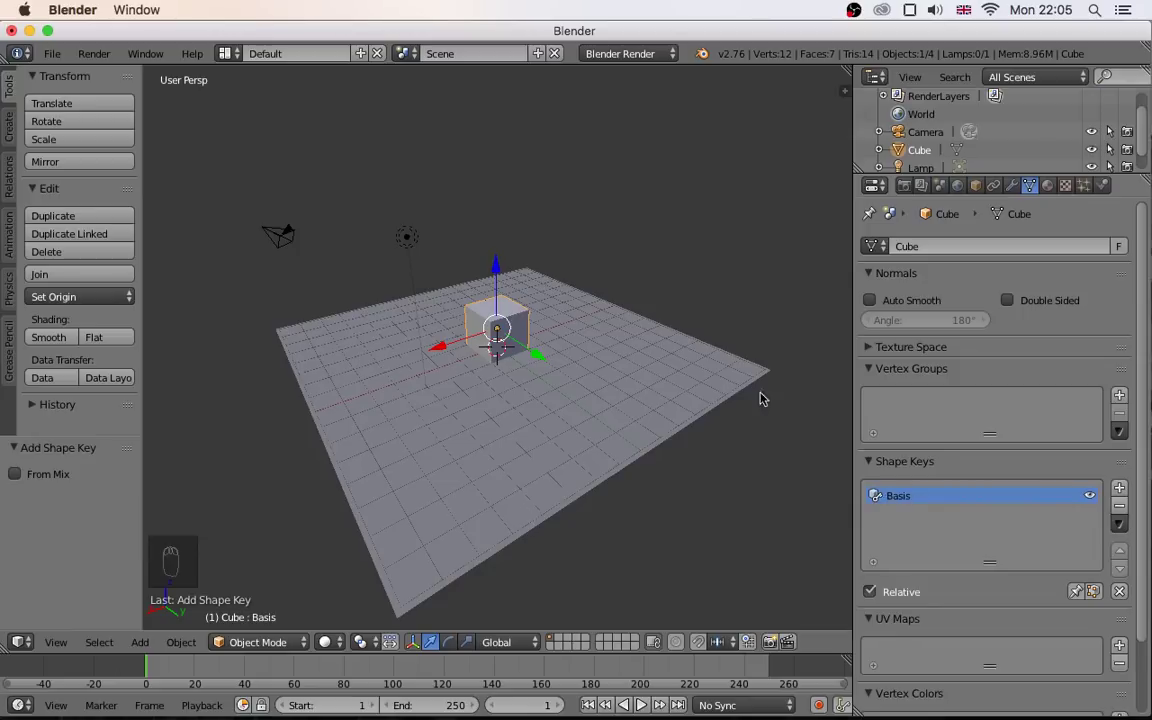
{"action": "left_click", "coordinate": [1120, 489]}
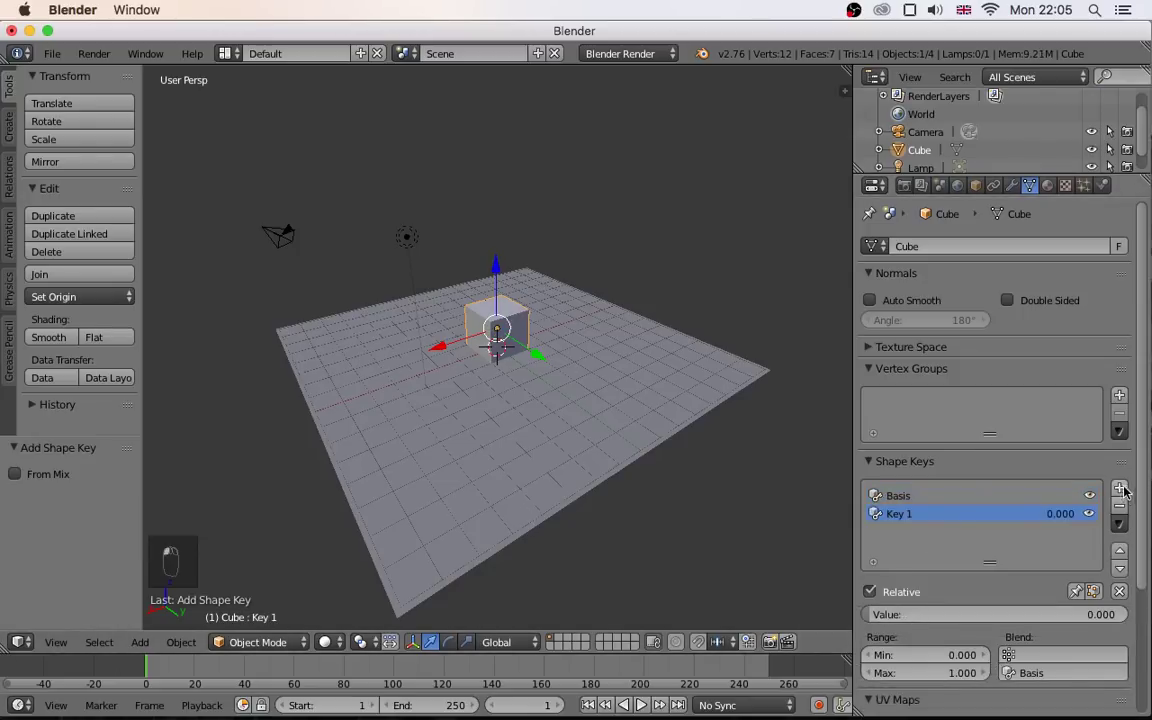
- Rename the cube's second shape key to squash and try out its value slider
{"action": "left_click", "coordinate": [900, 497]}
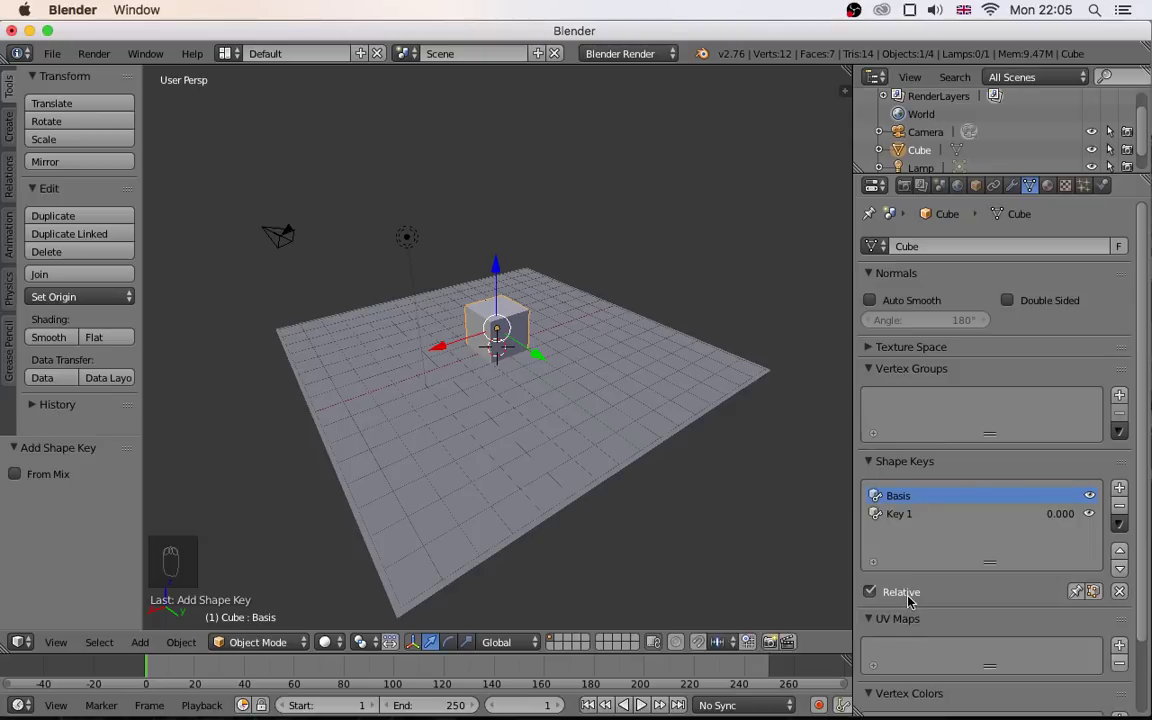
{"action": "left_click", "coordinate": [893, 515]}
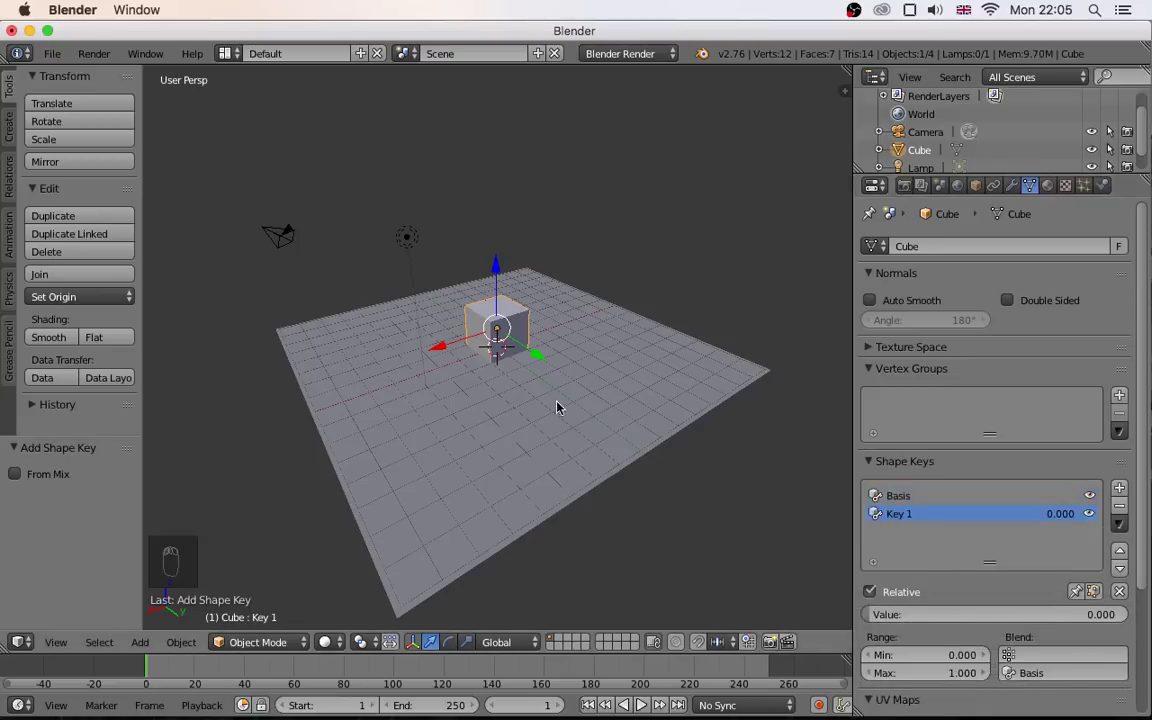
{"action": "double_click", "coordinate": [900, 516]}
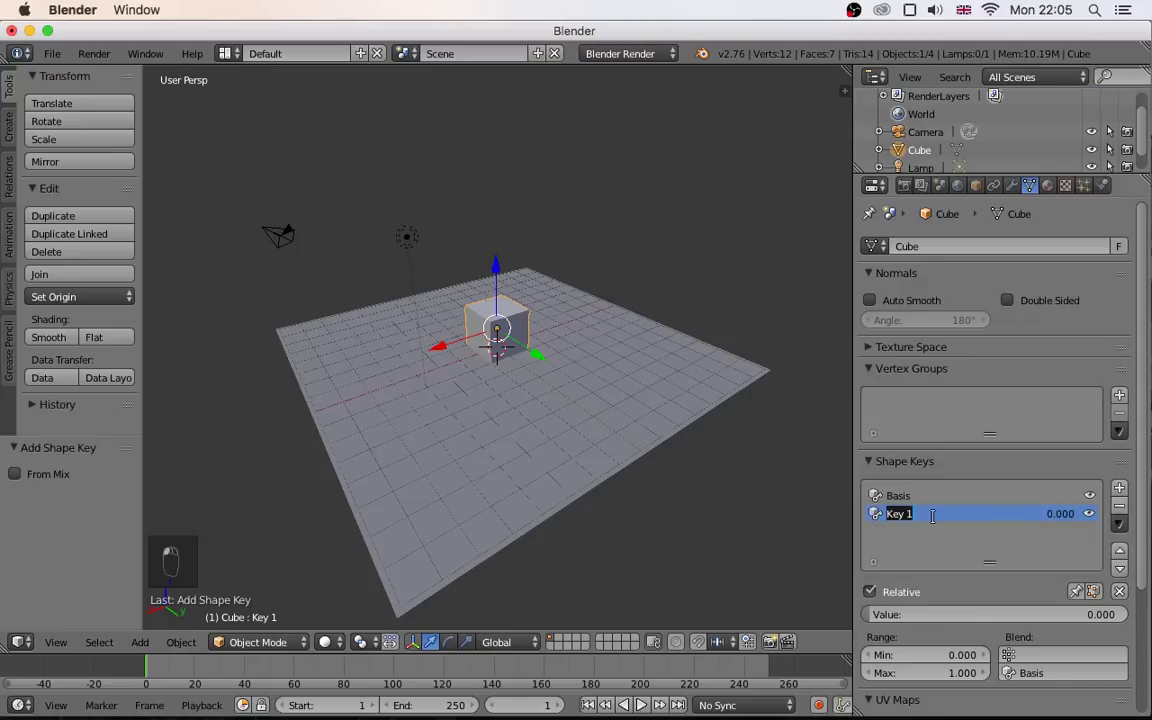
{"action": "type", "text": "squas"}
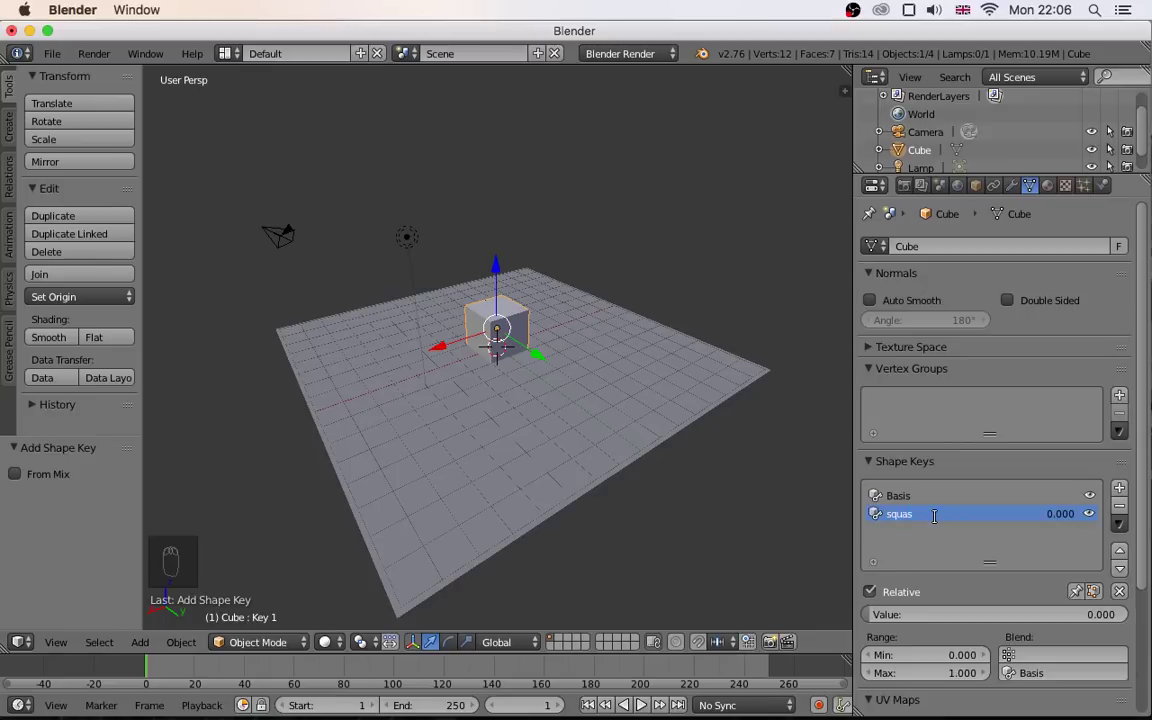
{"action": "type", "text": "h"}
{"action": "key", "text": "Return"}
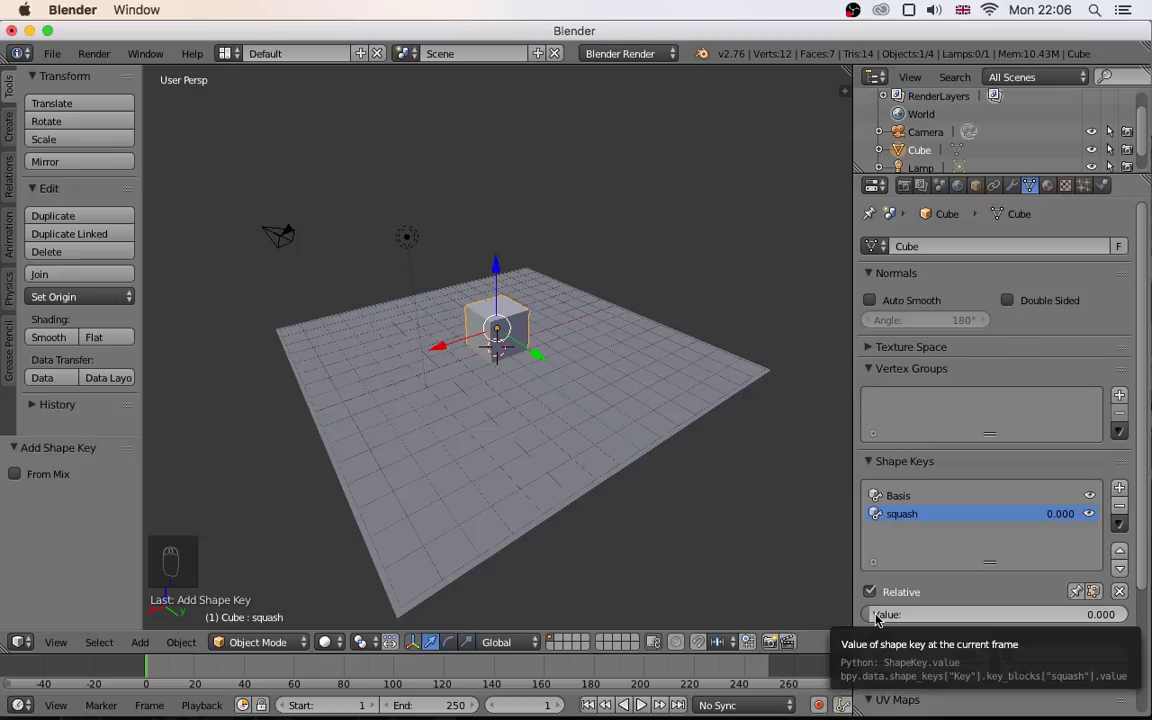
{"action": "left_click_drag", "start_coordinate": [918, 616], "coordinate": [876, 638]}
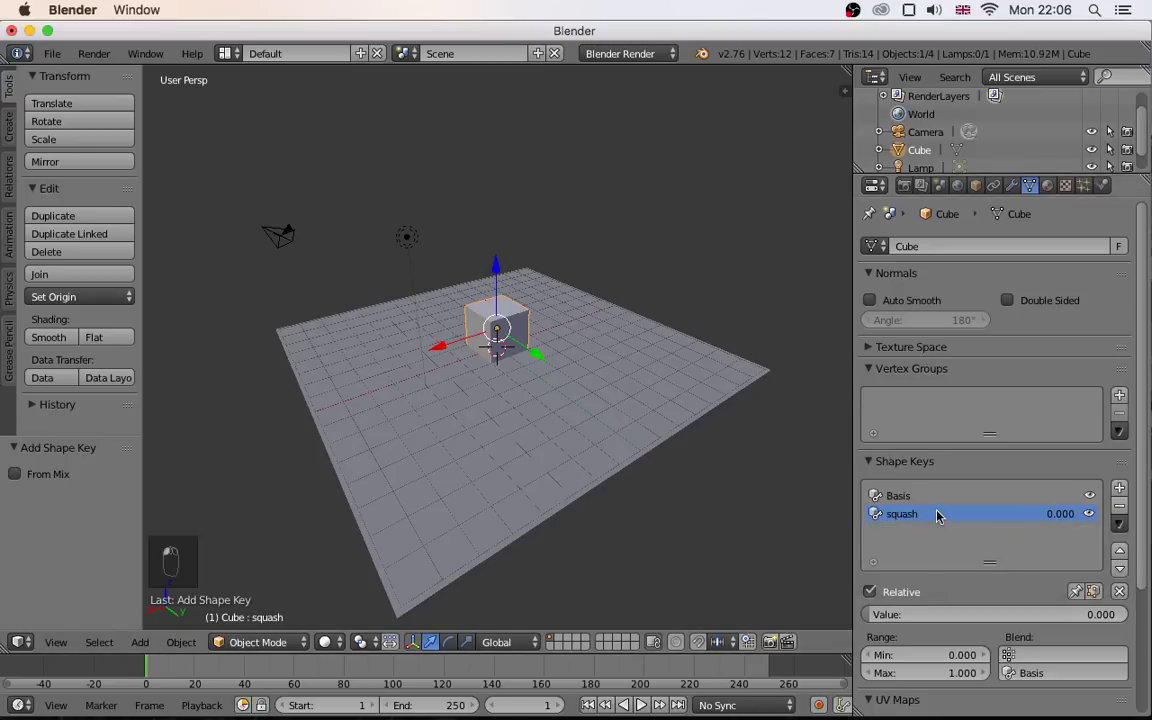
- In Edit Mode with the squash key active, lower the cube's top face along Z to flatten it
{"action": "left_click", "coordinate": [254, 642]}
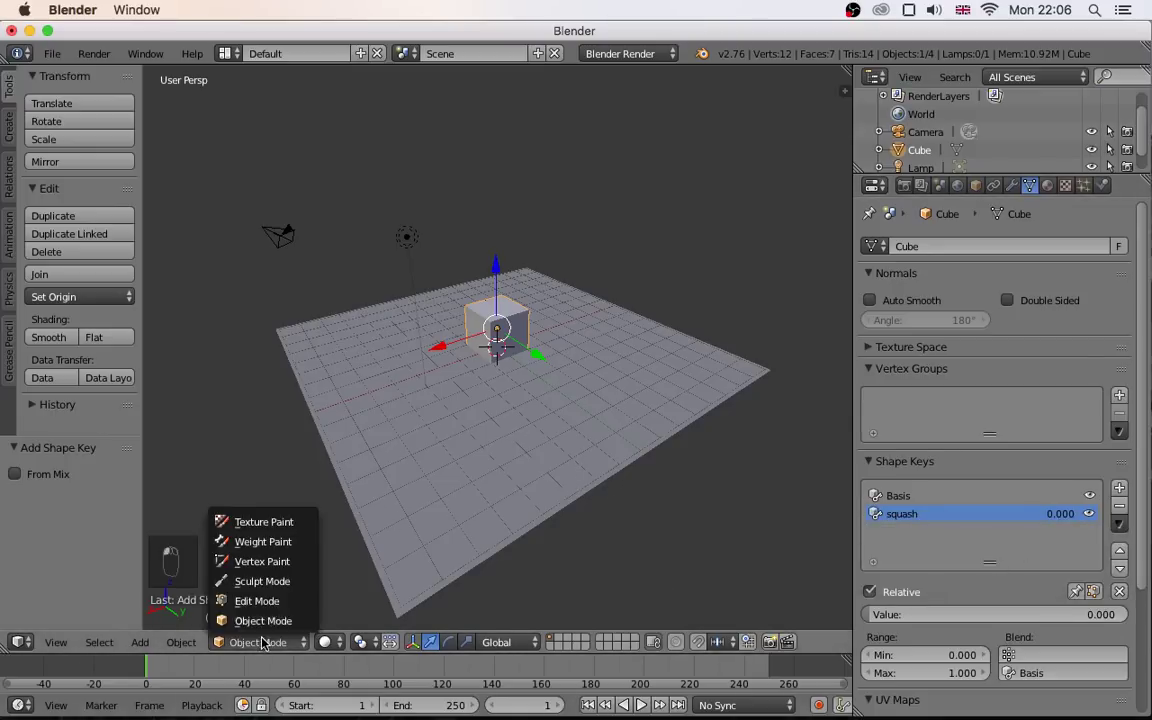
{"action": "left_click", "coordinate": [240, 544]}
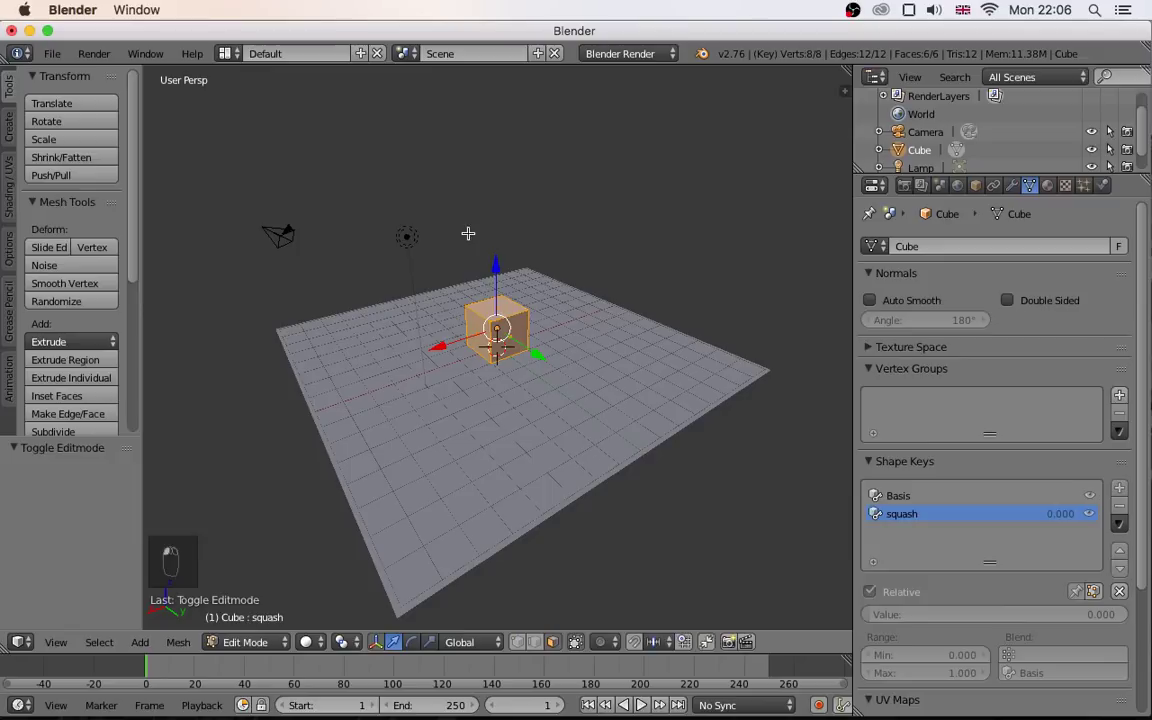
{"action": "right_click", "coordinate": [502, 300]}
{"action": "left_click_drag", "start_coordinate": [497, 248], "coordinate": [498, 285]}
- Select all of the flattened mesh and scale it up uniformly by about 1.883
{"action": "key", "text": "a"}
{"action": "key", "text": "a"}
{"action": "key", "text": "a"}
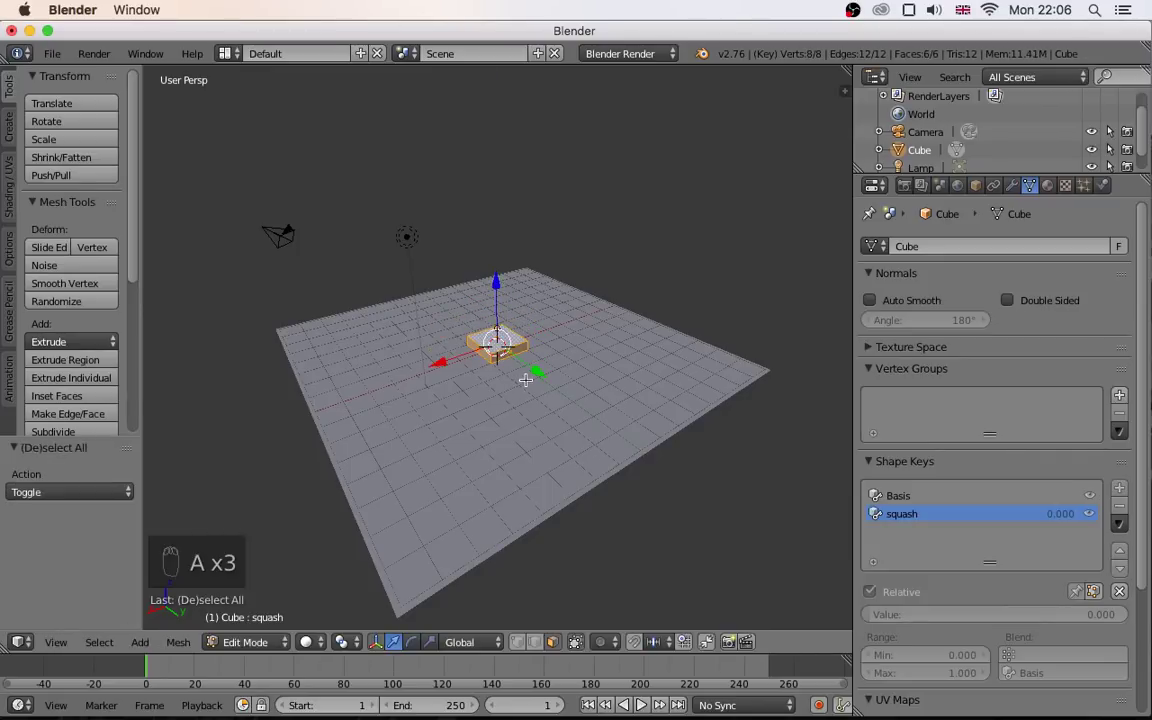
{"action": "key", "text": "s"}
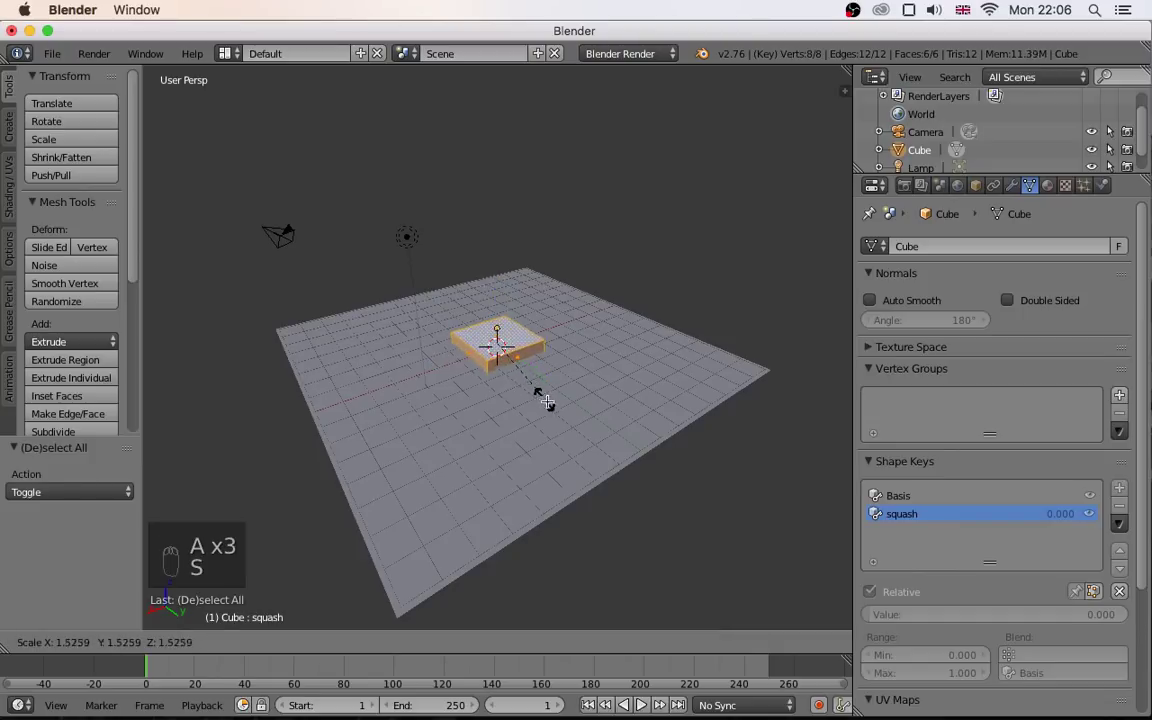
{"action": "left_click", "coordinate": [549, 407]}
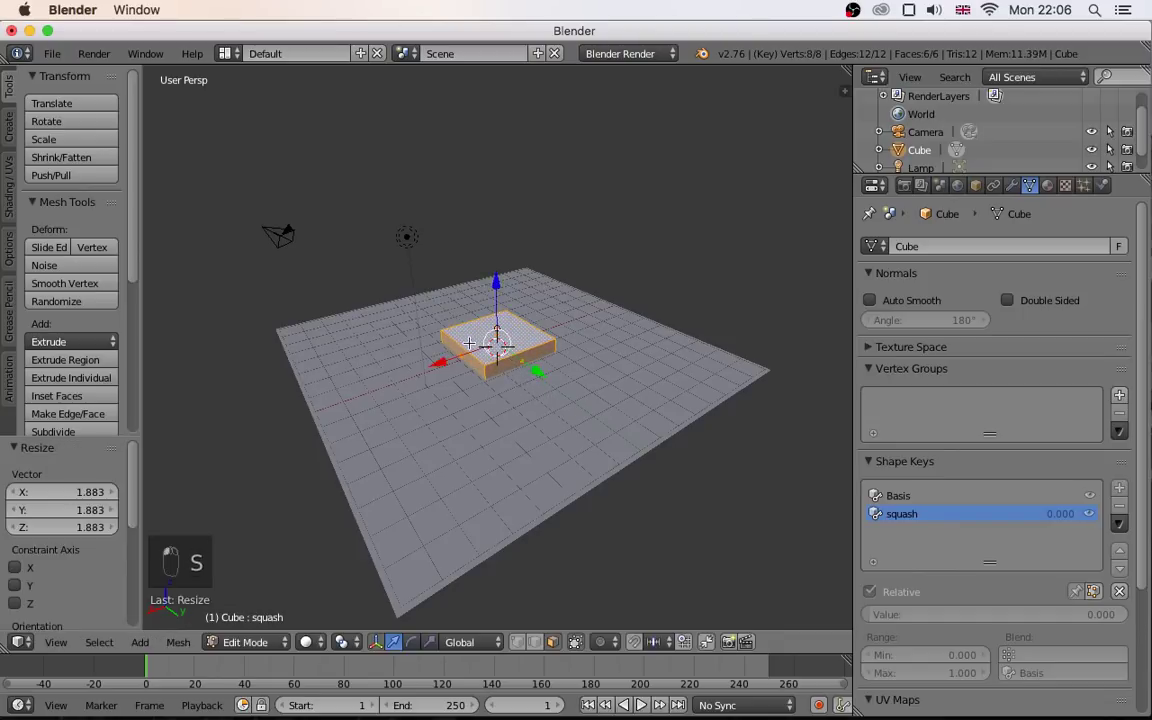
- Return to Object Mode and preview the squash key by raising its value to 1 and back to 0
{"action": "left_click", "coordinate": [250, 642]}
{"action": "left_click", "coordinate": [257, 621]}
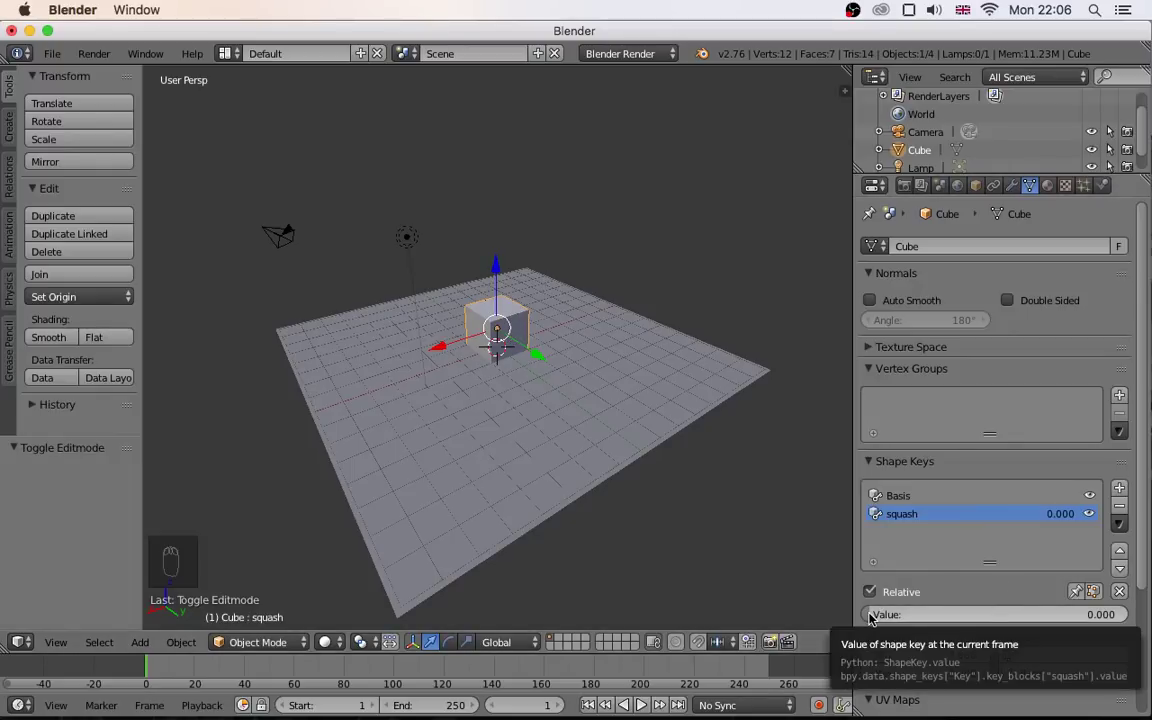
{"action": "left_click_drag", "start_coordinate": [876, 617], "coordinate": [1147, 638]}
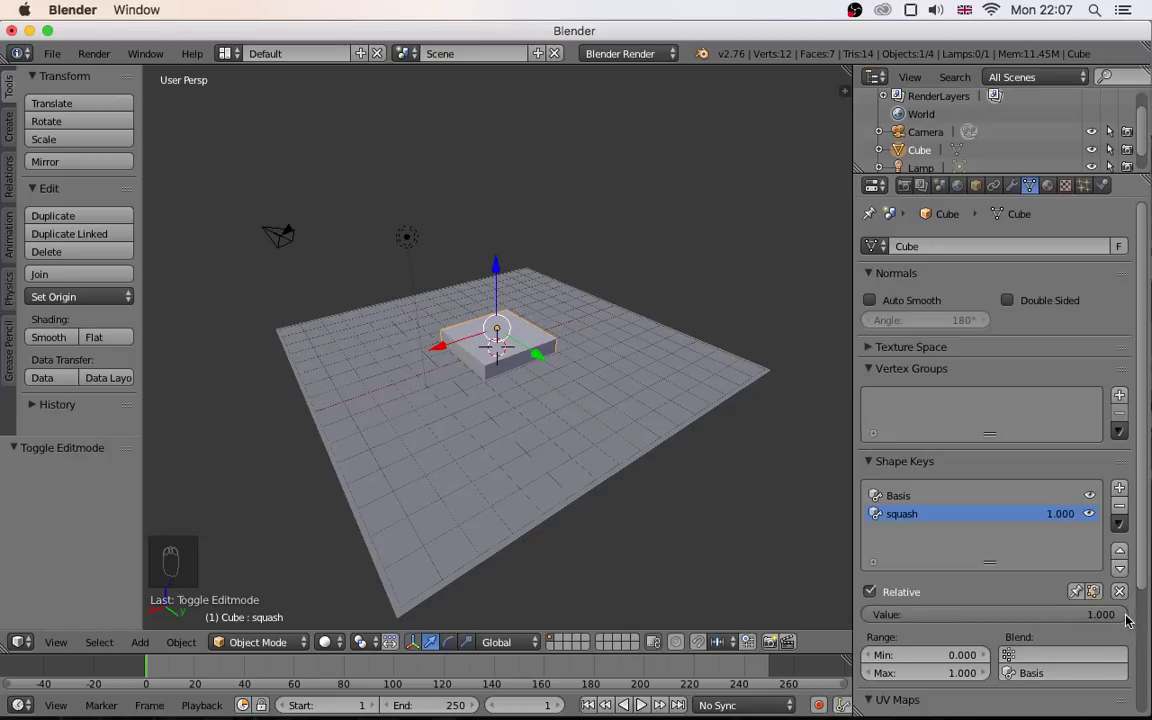
{"action": "left_click_drag", "start_coordinate": [1126, 620], "coordinate": [831, 644]}
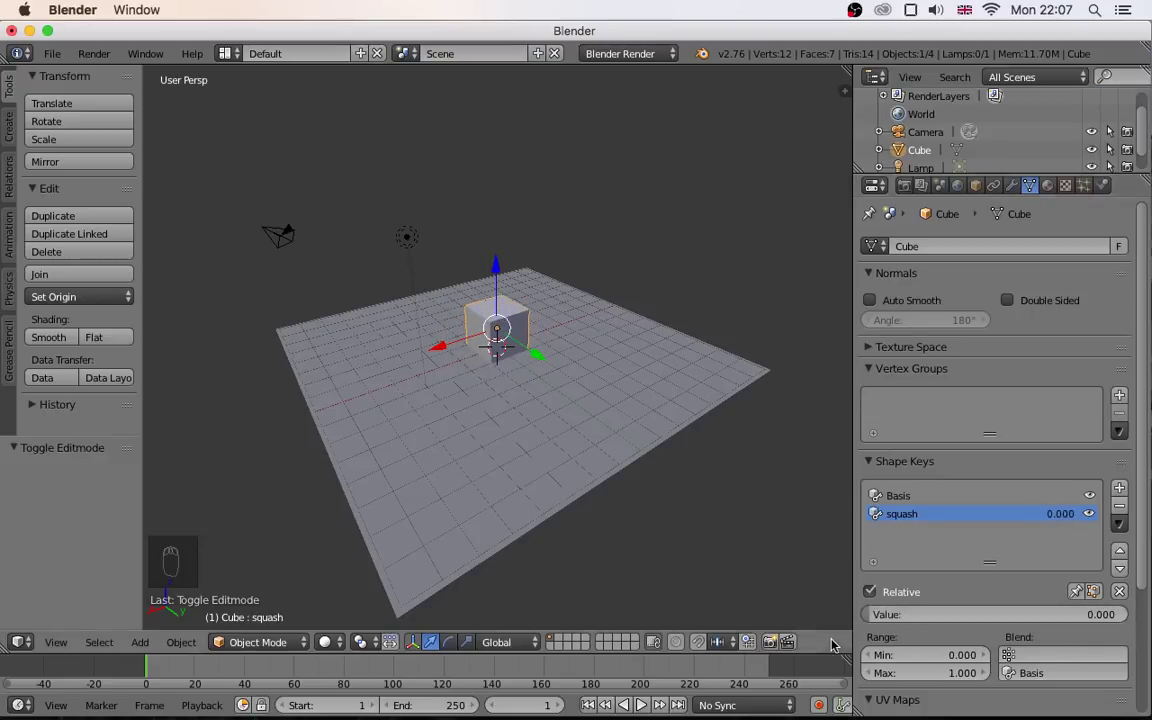
- Add a third shape key to the cube and name it stretch
{"action": "left_click", "coordinate": [1119, 487]}
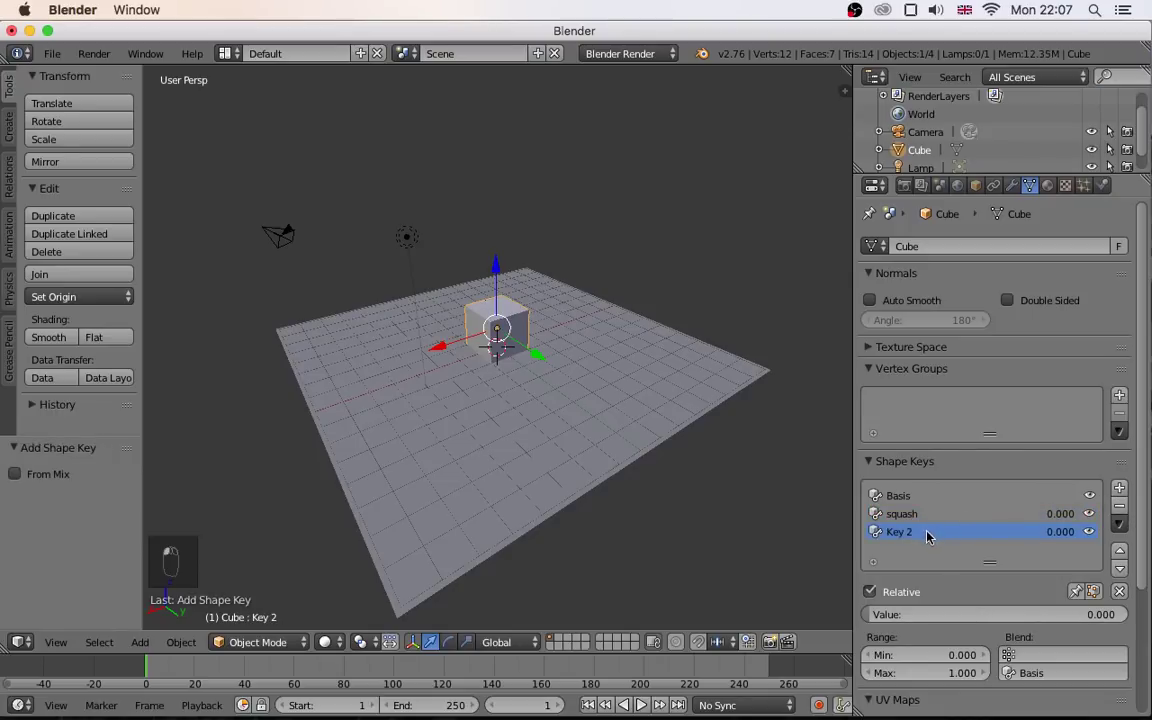
{"action": "double_click", "coordinate": [927, 534]}
{"action": "type", "text": "stretch"}
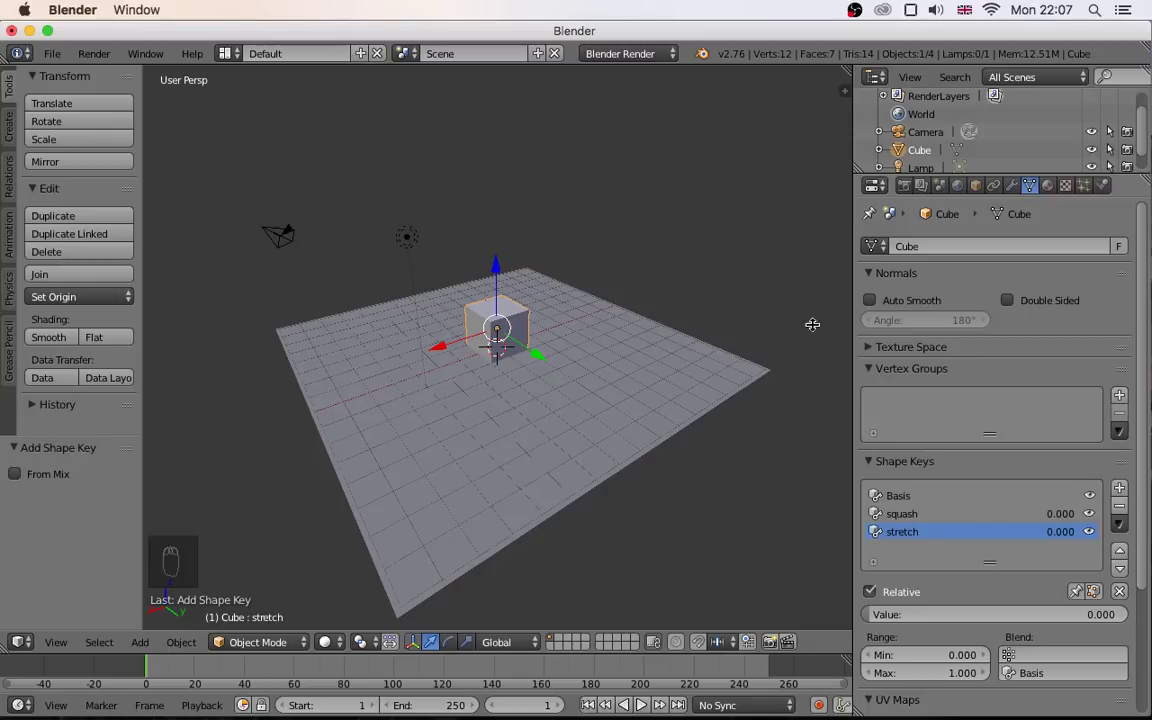
- For the stretch key, raise the top face about 5.106 units along Z in Edit Mode, then preview its value in Object Mode
{"action": "left_click", "coordinate": [292, 642]}
{"action": "left_click", "coordinate": [265, 599]}
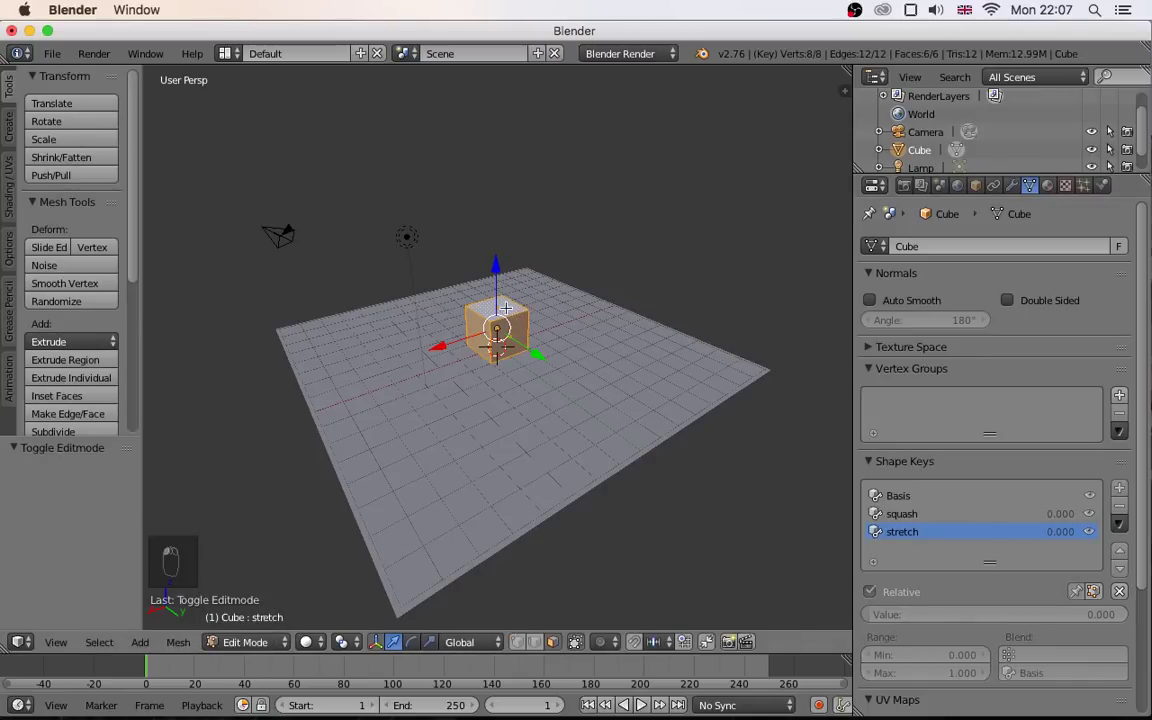
{"action": "right_click", "coordinate": [506, 305]}
{"action": "left_click_drag", "start_coordinate": [496, 274], "coordinate": [496, 155]}
{"action": "left_click", "coordinate": [258, 642]}
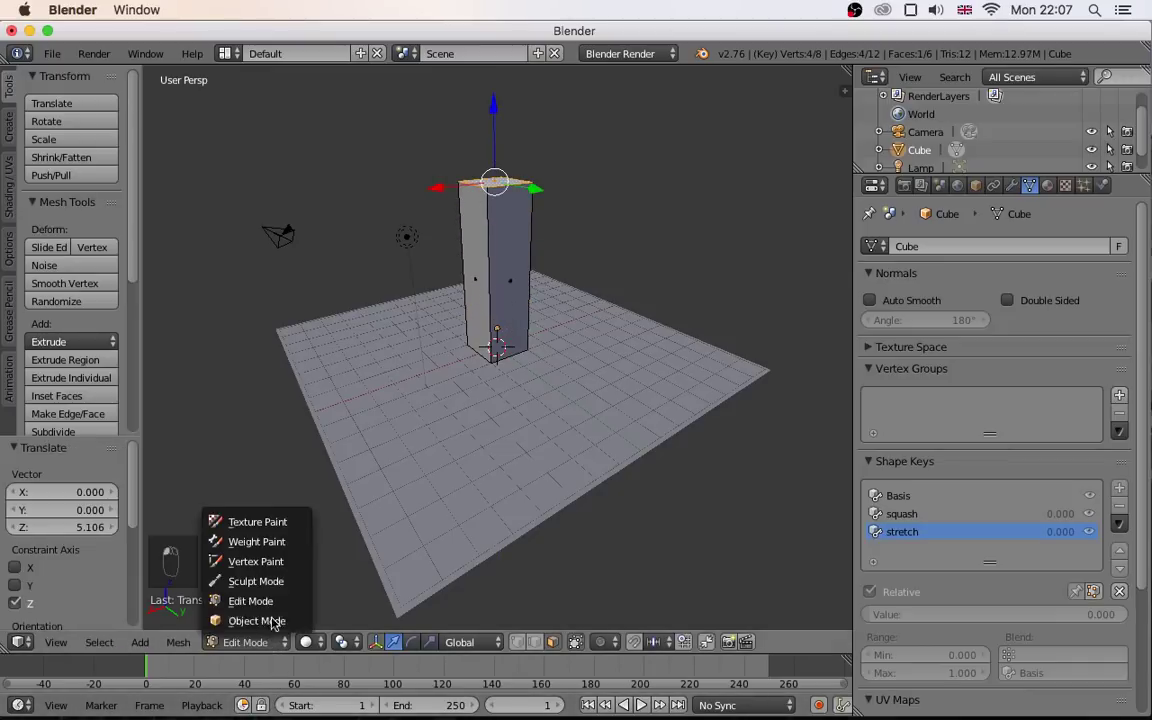
{"action": "left_click", "coordinate": [255, 620]}
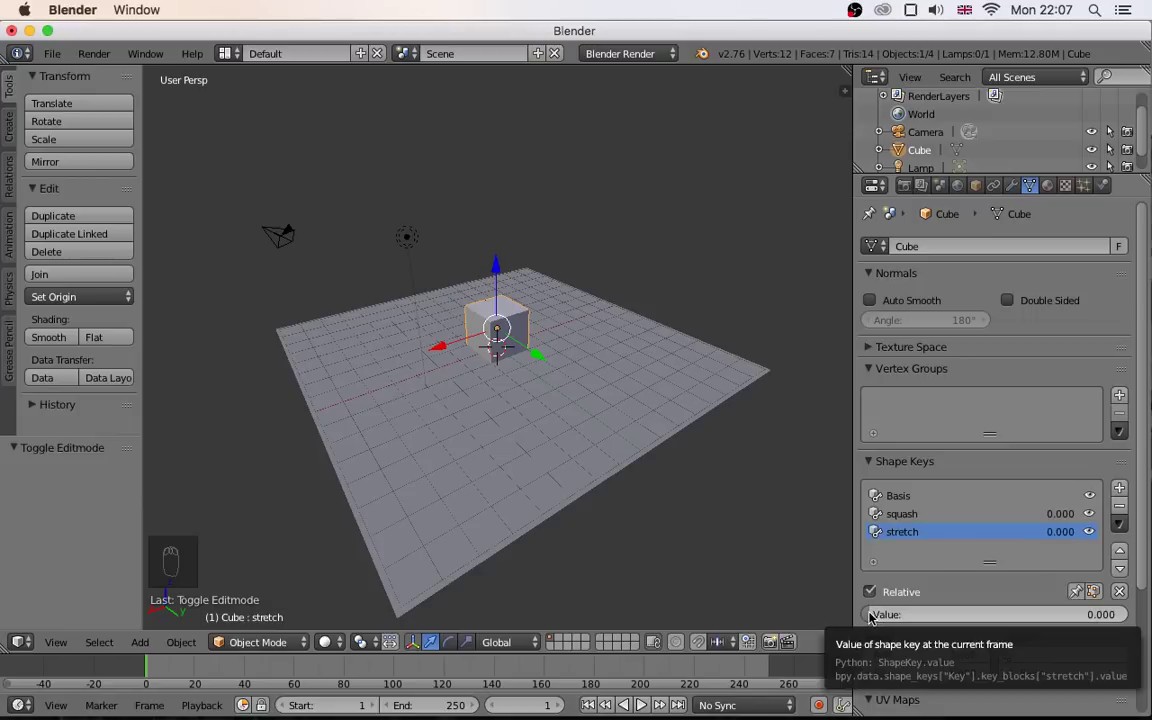
{"action": "left_click_drag", "start_coordinate": [870, 617], "coordinate": [790, 553]}
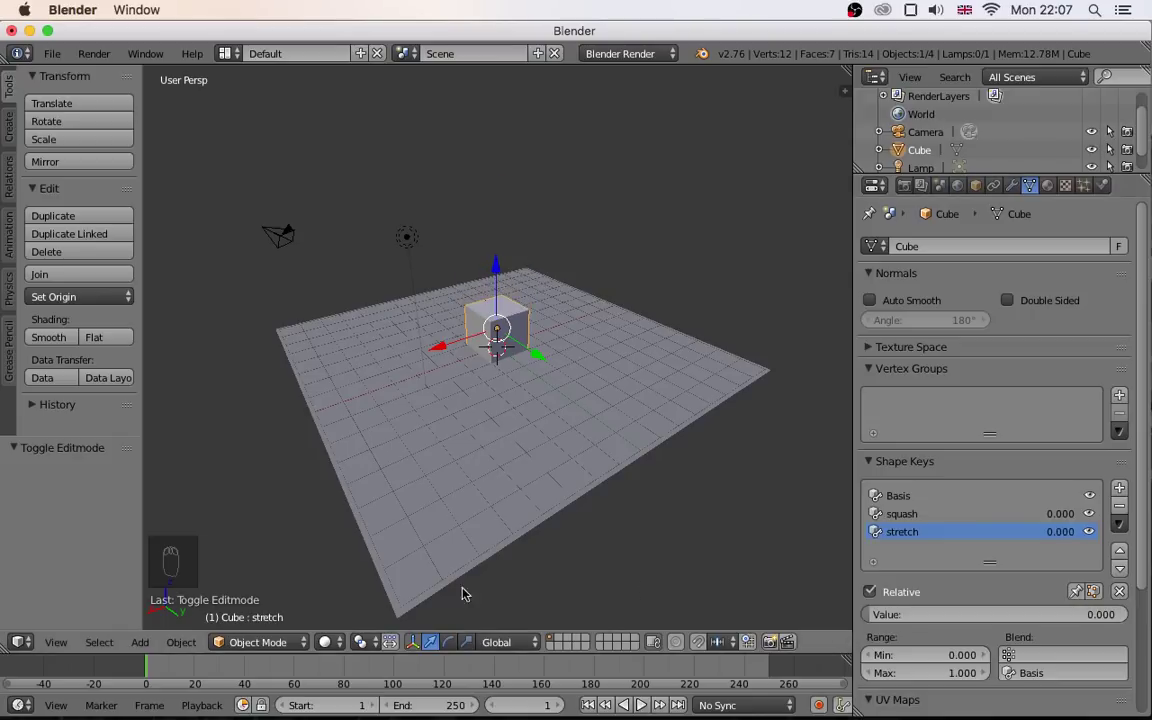
- Enlarge the timeline area below the 3D view
{"action": "mouse_move", "coordinate": [220, 705]}
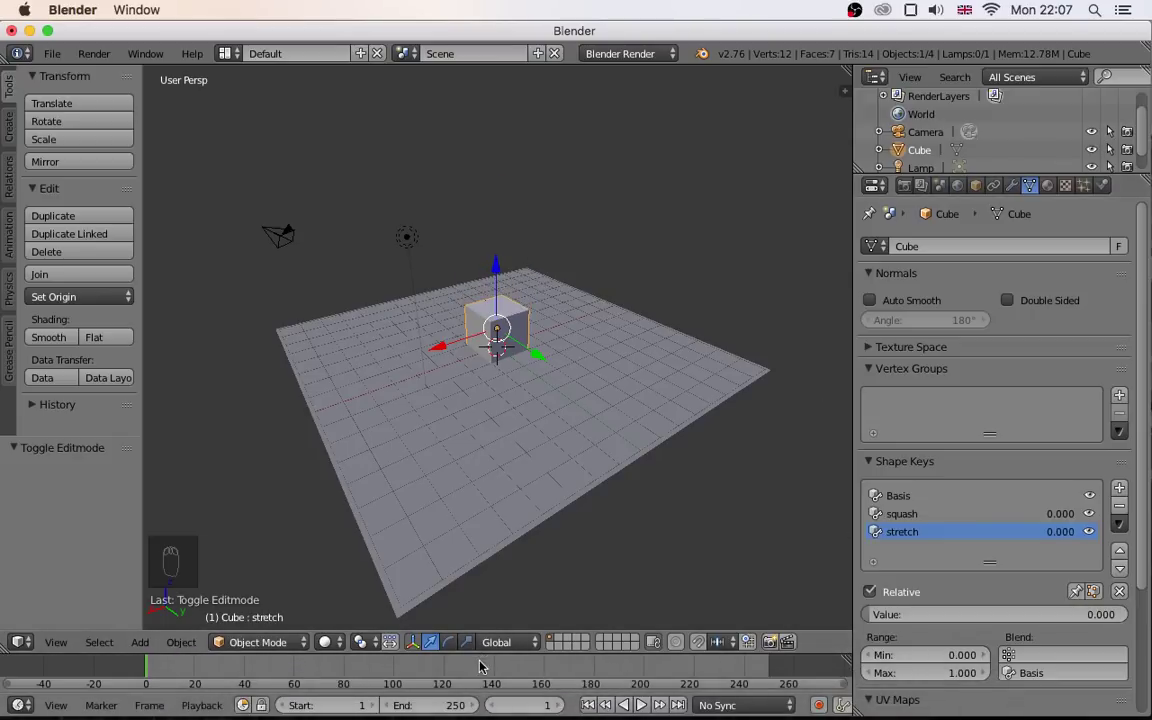
{"action": "left_click_drag", "start_coordinate": [478, 652], "coordinate": [486, 514]}
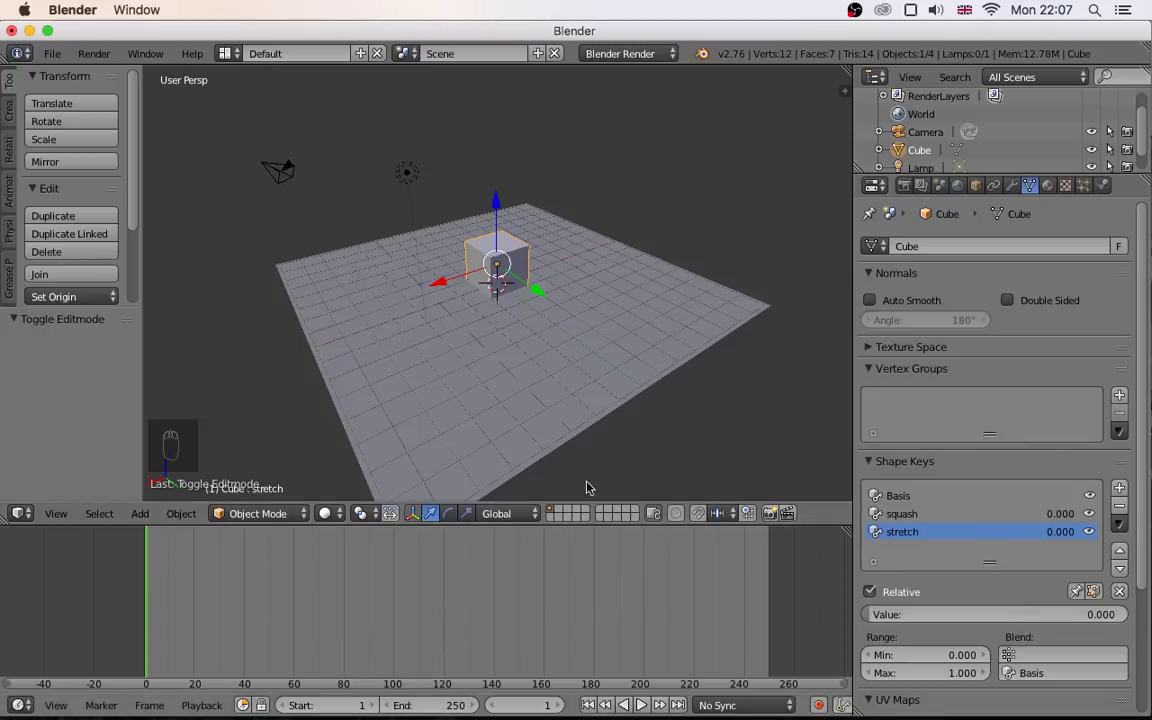
{"action": "middle_click_drag", "start_coordinate": [588, 275], "coordinate": [545, 362]}
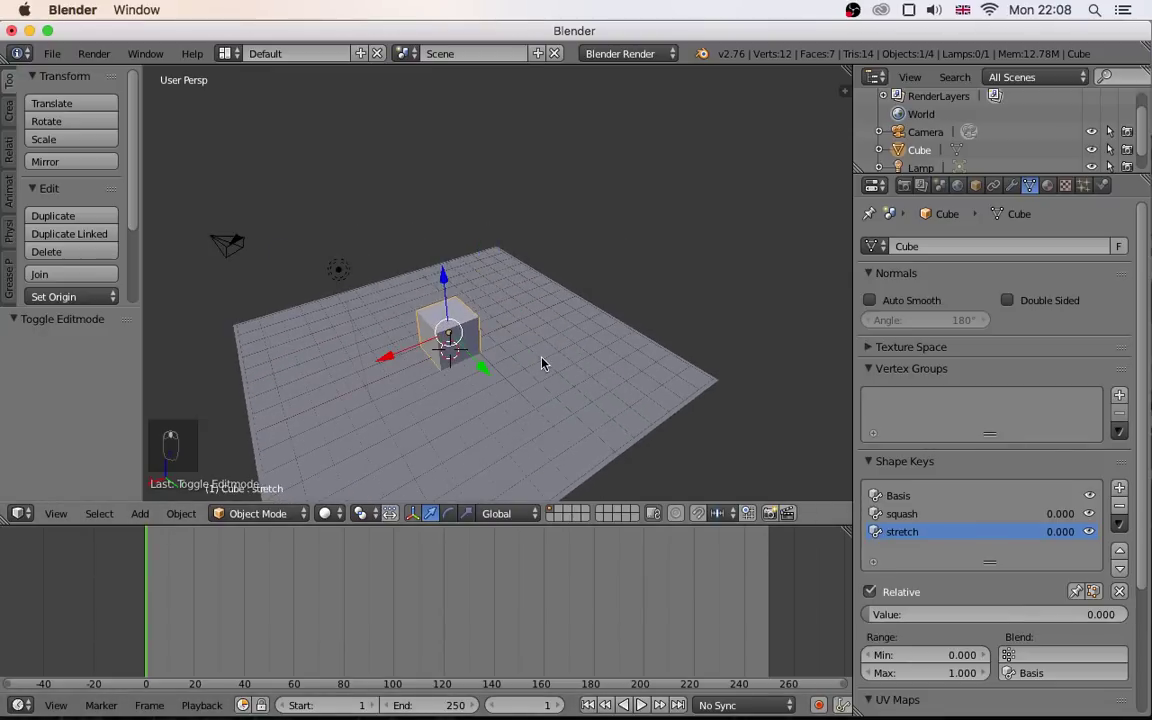
{"action": "middle_click_drag", "start_coordinate": [573, 403], "coordinate": [578, 356]}
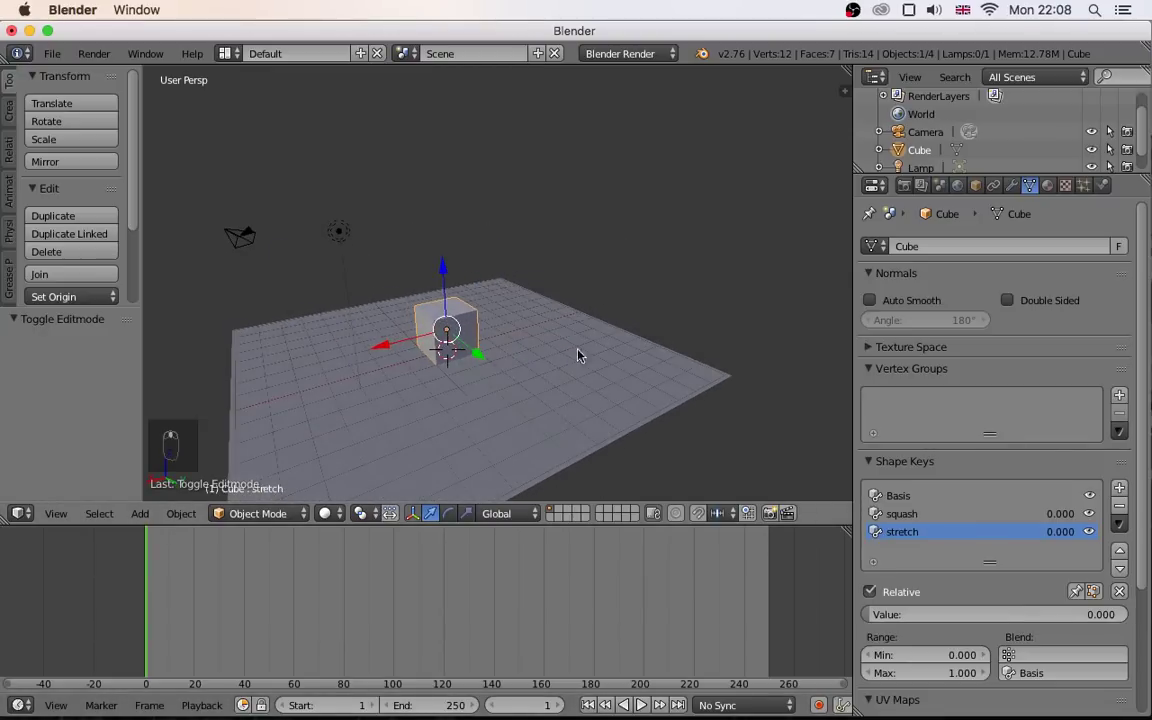
{"action": "key", "text": "i"}
{"action": "left_click", "coordinate": [545, 254]}
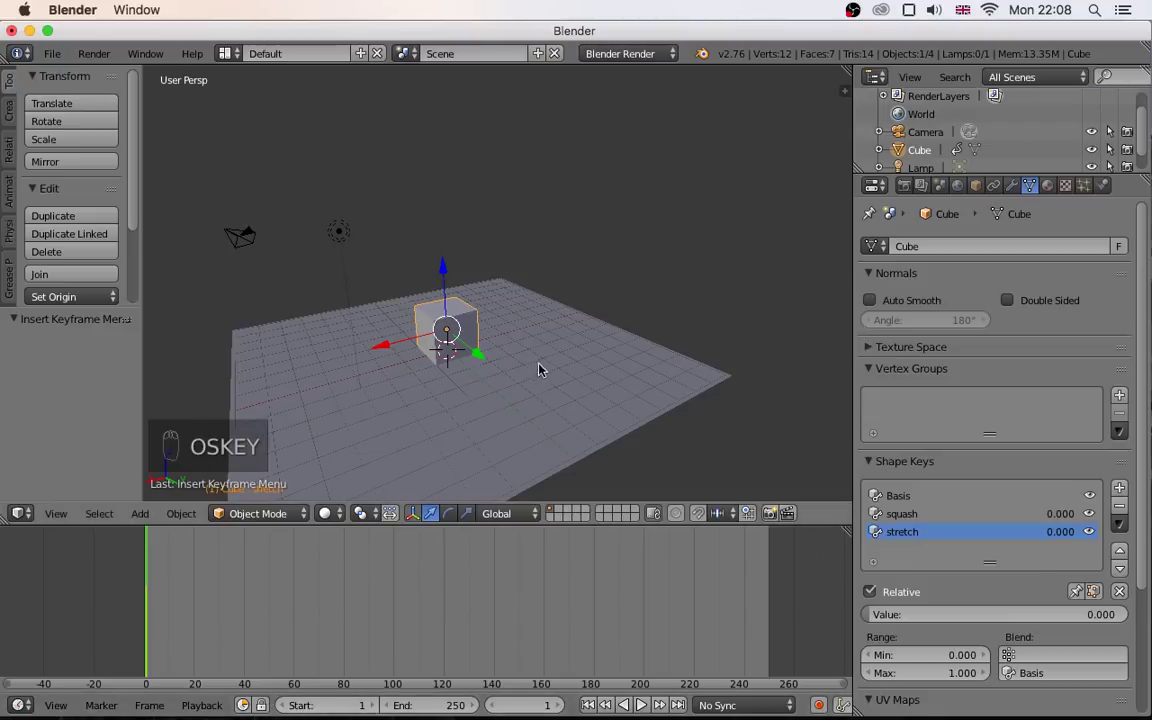
{"action": "key", "text": "alt+super+z"}
{"action": "left_click", "coordinate": [403, 320]}
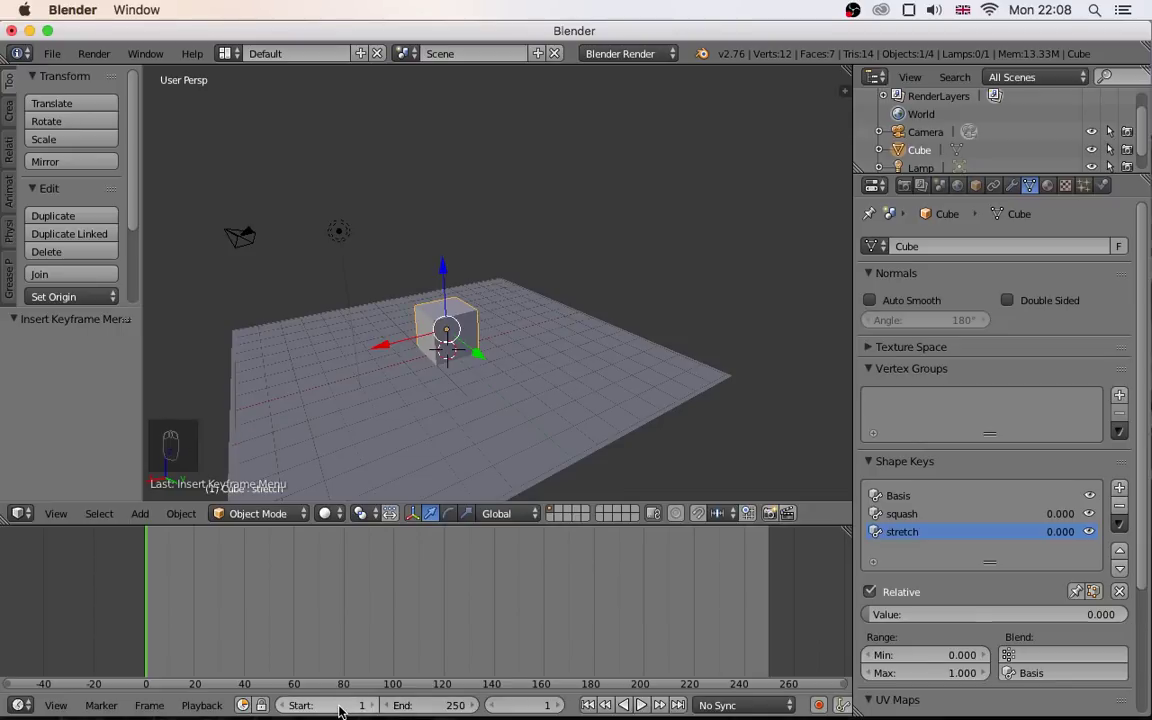
- Set the scene's start frame to 0 and the current frame to 0
{"action": "left_click", "coordinate": [903, 187]}
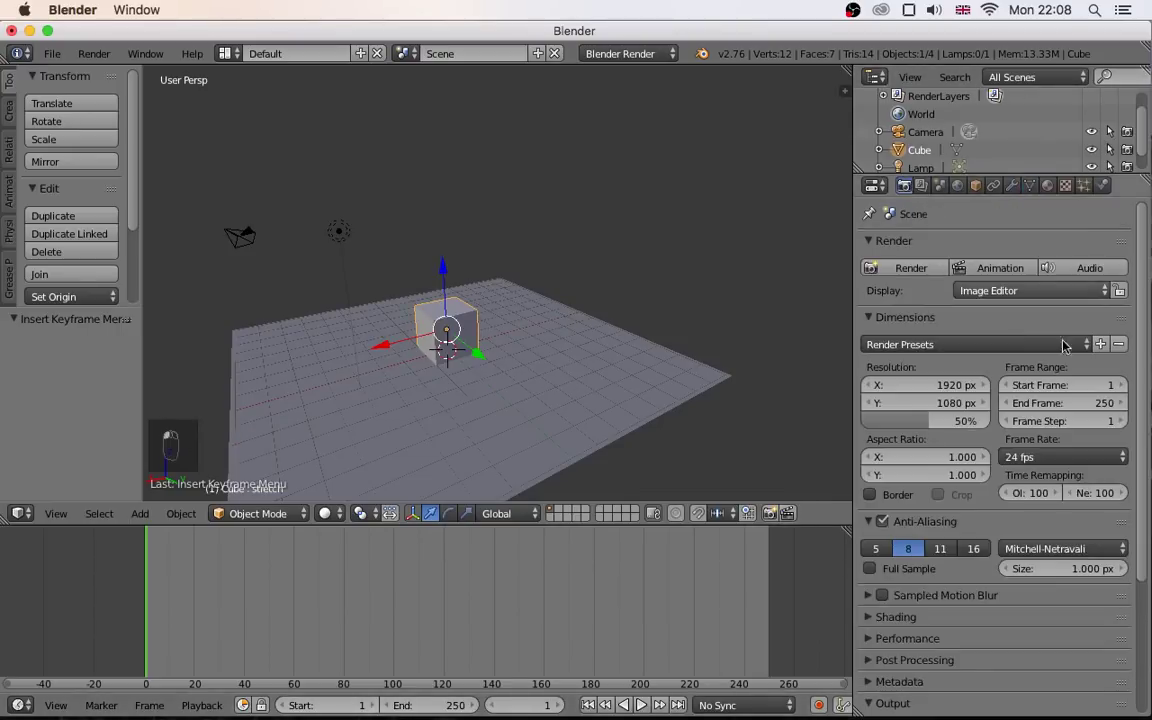
{"action": "left_click", "coordinate": [1063, 384]}
{"action": "key", "text": "Return"}
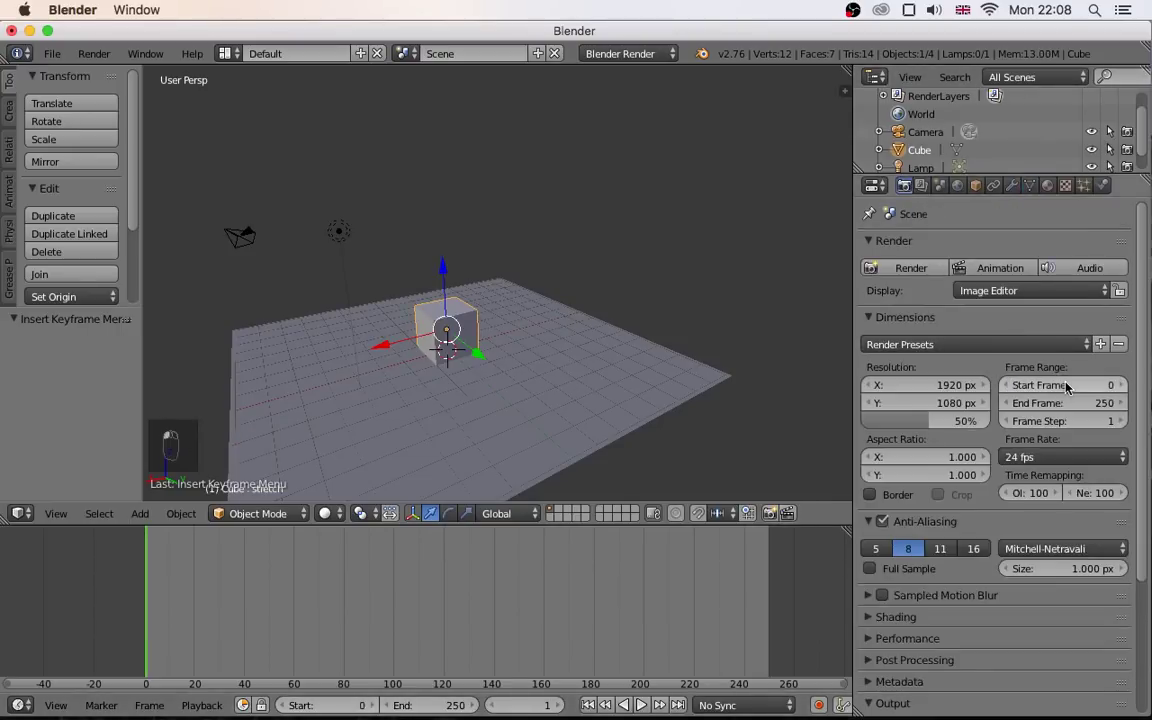
{"action": "scroll", "coordinate": [192, 645], "scroll_direction": "up", "scroll_amount": 2}
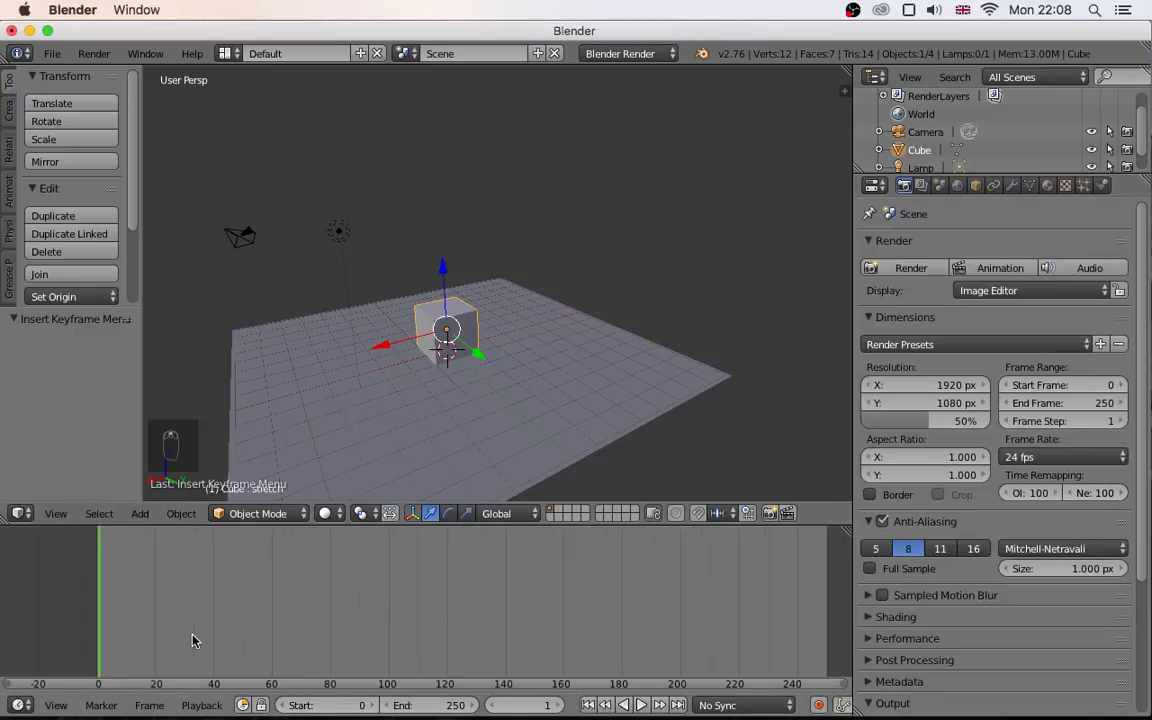
{"action": "left_click", "coordinate": [491, 706]}
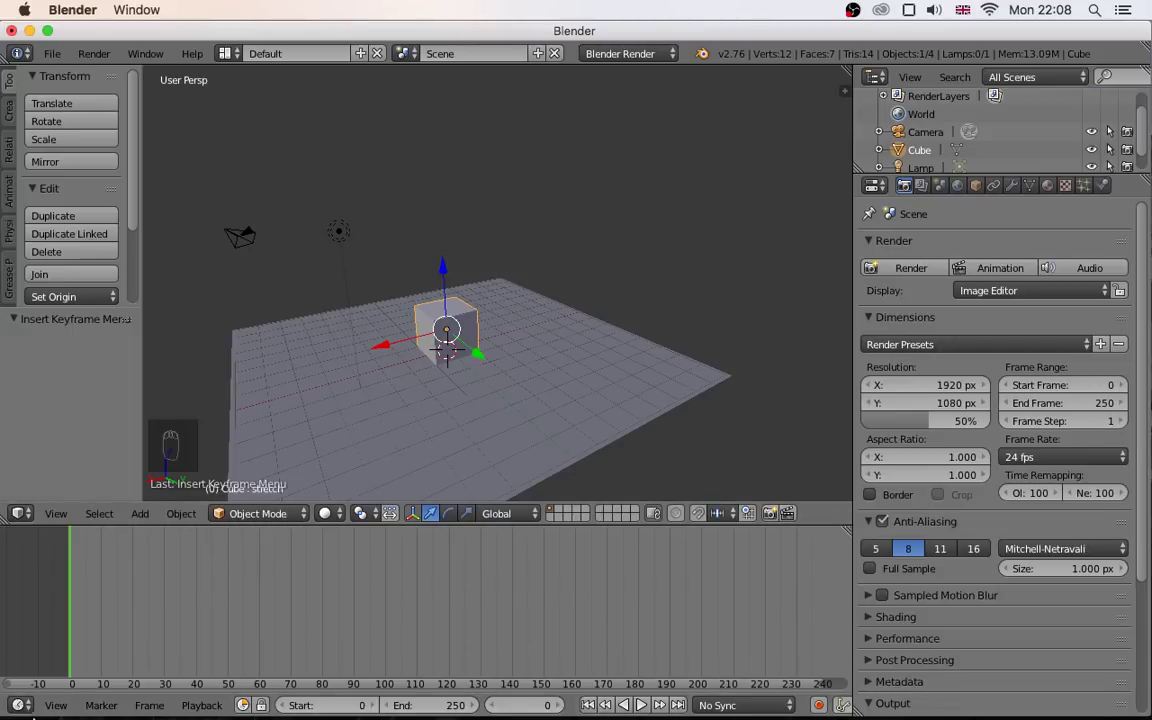
- Change the timeline area to the Dope Sheet and insert a Location keyframe for the cube at frame 0
{"action": "left_click", "coordinate": [18, 705]}
{"action": "left_click", "coordinate": [57, 615]}
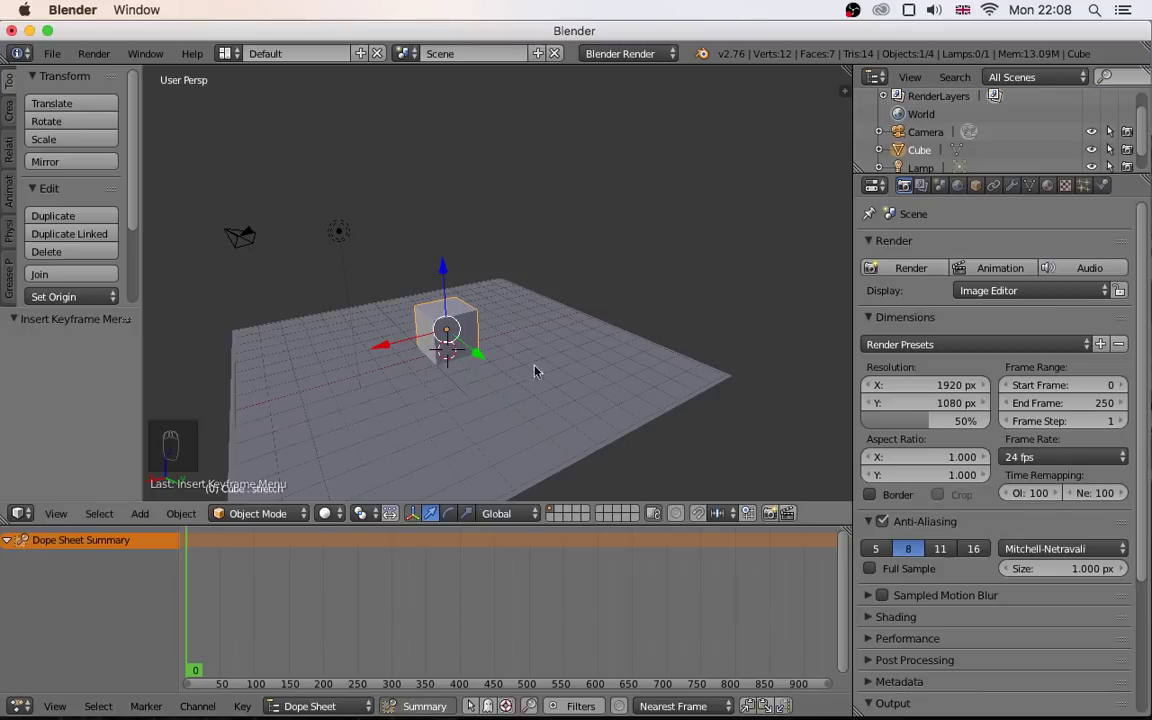
{"action": "key", "text": "i"}
{"action": "left_click", "coordinate": [558, 288]}
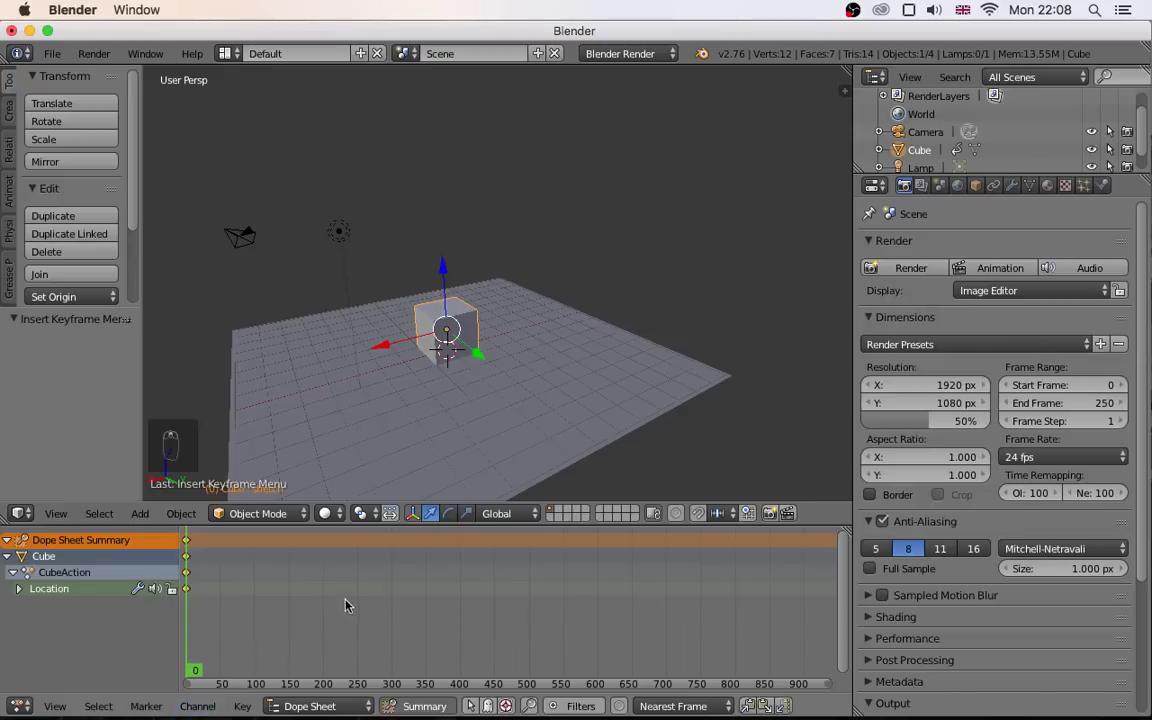
- At frame 12, raise the cube about 6.01 units along Z and insert a Location keyframe
{"action": "scroll", "coordinate": [343, 614], "scroll_direction": "up", "scroll_amount": 3}
{"action": "scroll", "coordinate": [343, 614], "scroll_direction": "up", "scroll_amount": 3}
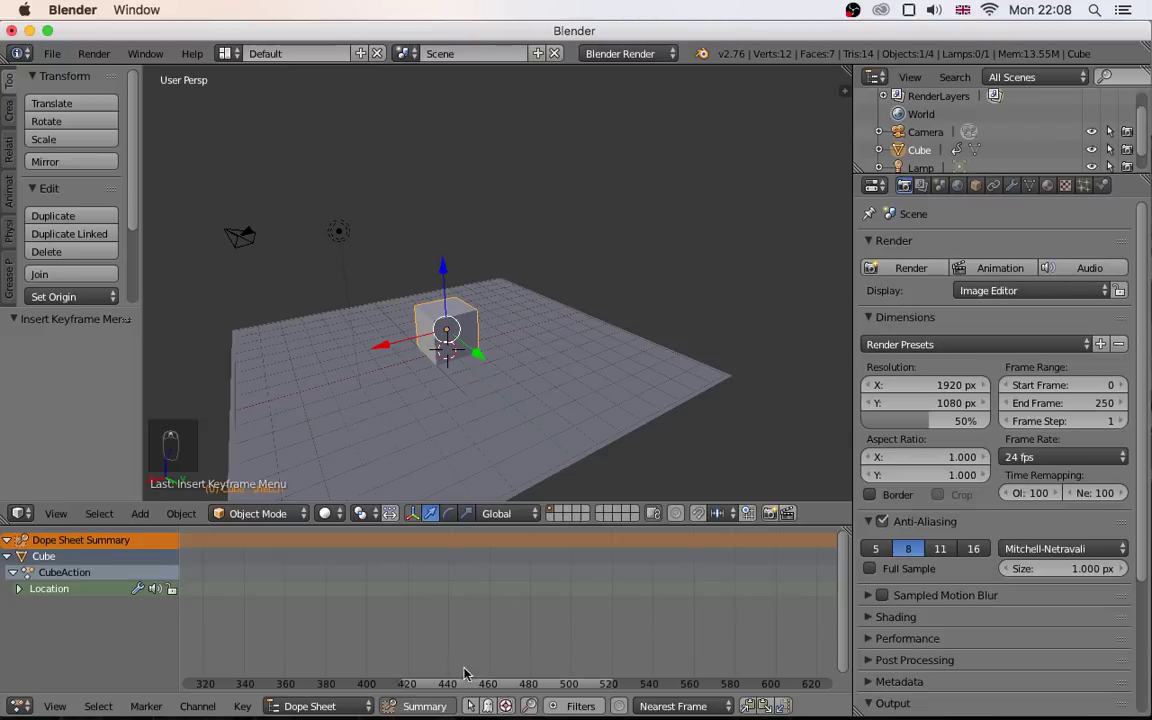
{"action": "scroll", "coordinate": [290, 703], "scroll_direction": "left", "scroll_amount": 6, "text": "ctrl"}
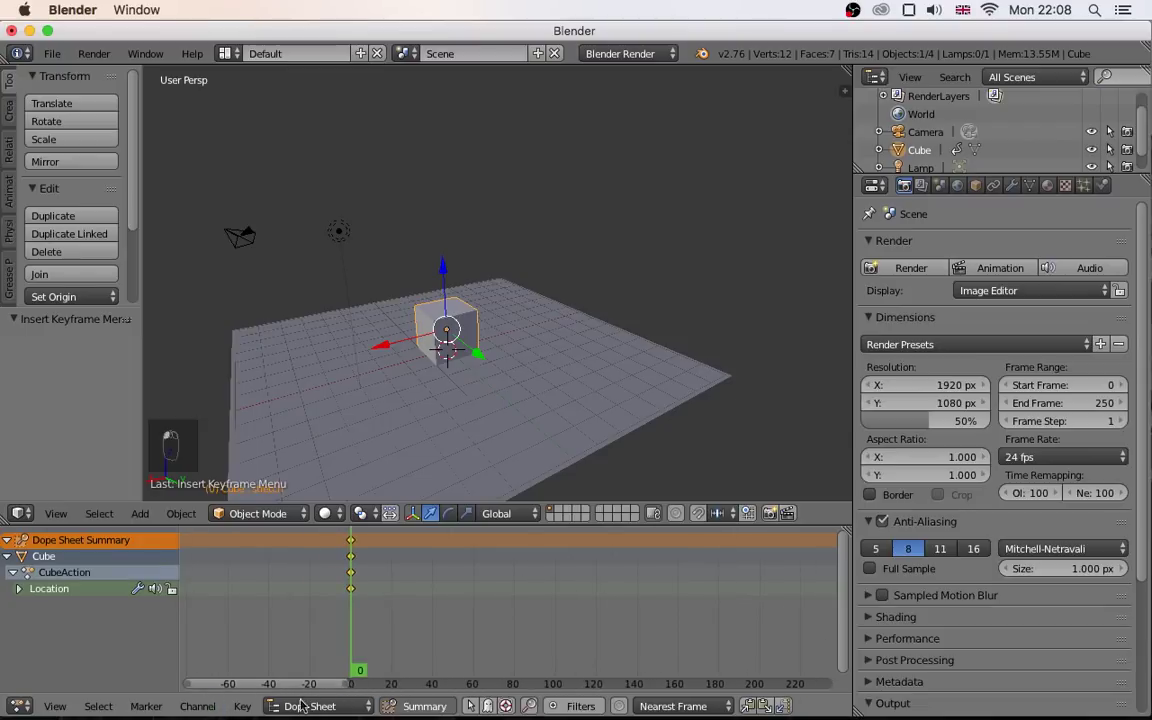
{"action": "left_click_drag", "start_coordinate": [357, 672], "coordinate": [403, 677]}
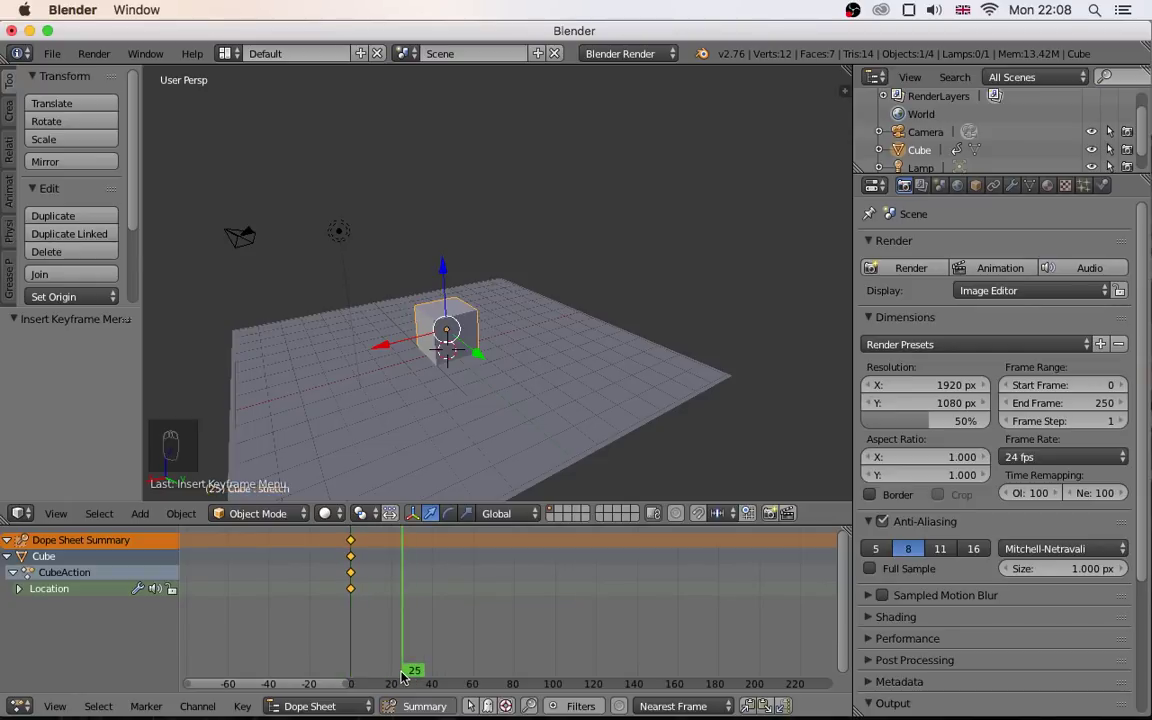
{"action": "left_click_drag", "start_coordinate": [396, 677], "coordinate": [375, 677]}
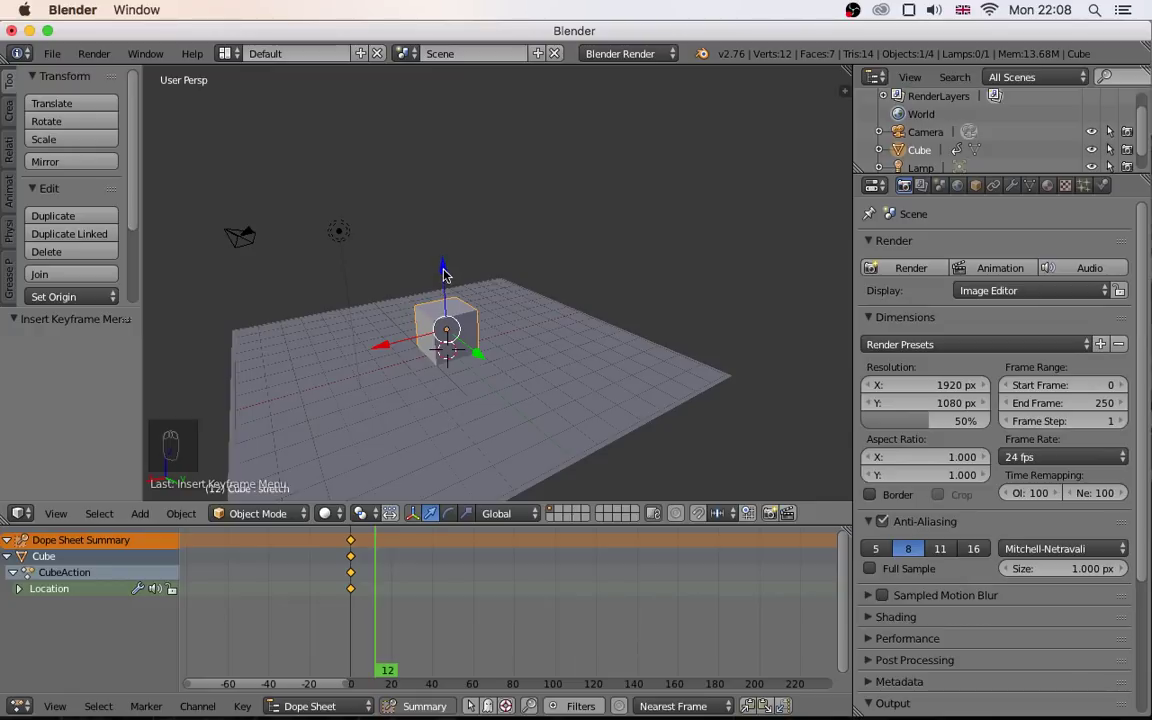
{"action": "left_click_drag", "start_coordinate": [444, 275], "coordinate": [437, 134]}
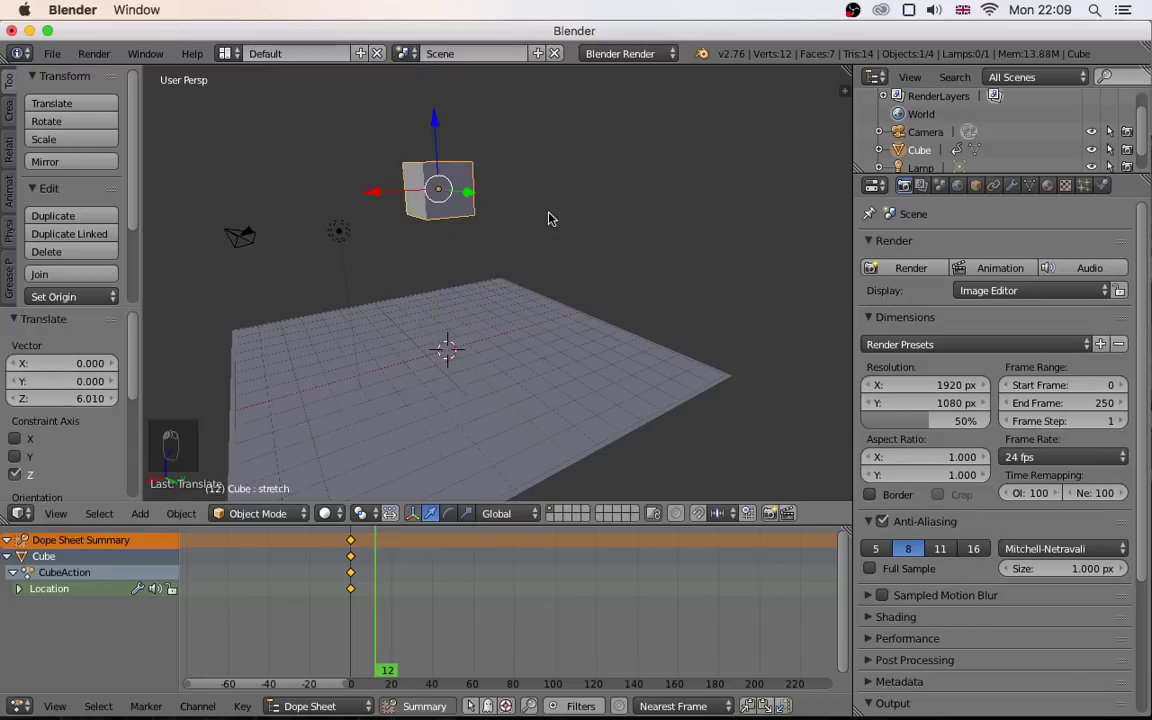
{"action": "key", "text": "i"}
{"action": "left_click", "coordinate": [549, 214]}
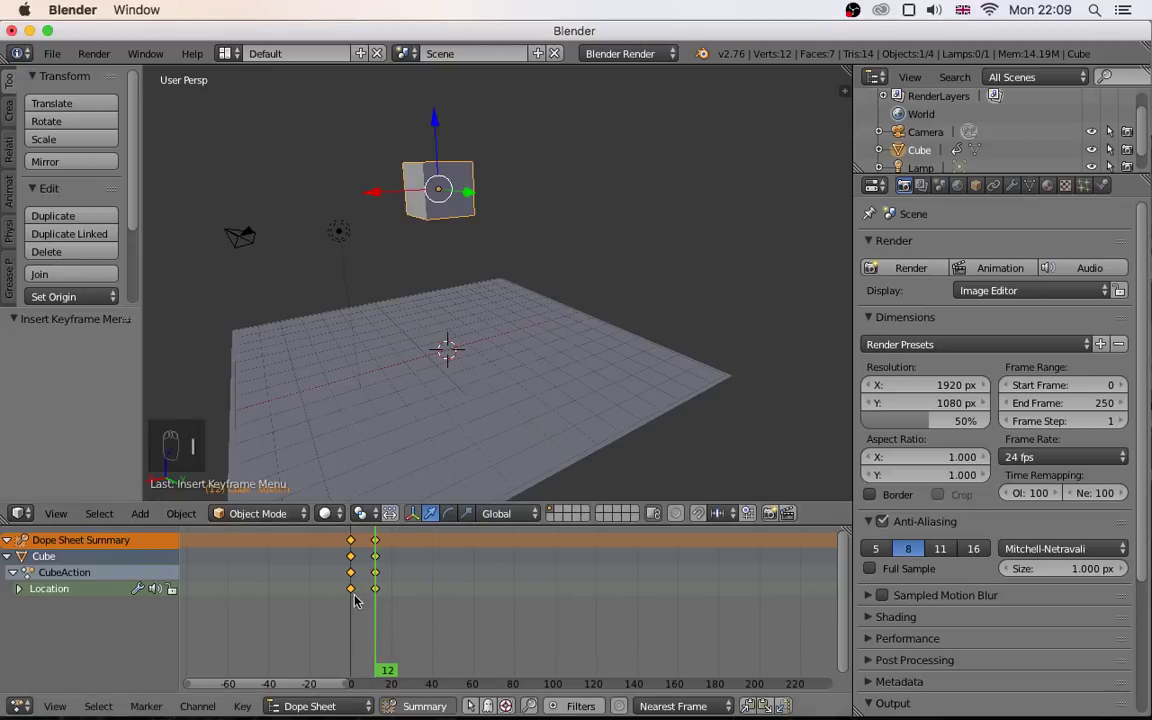
- Duplicate only the cube's frame 0 Location keyframe to frame 26 and go to that frame
{"action": "left_click_drag", "start_coordinate": [348, 560], "coordinate": [346, 620]}
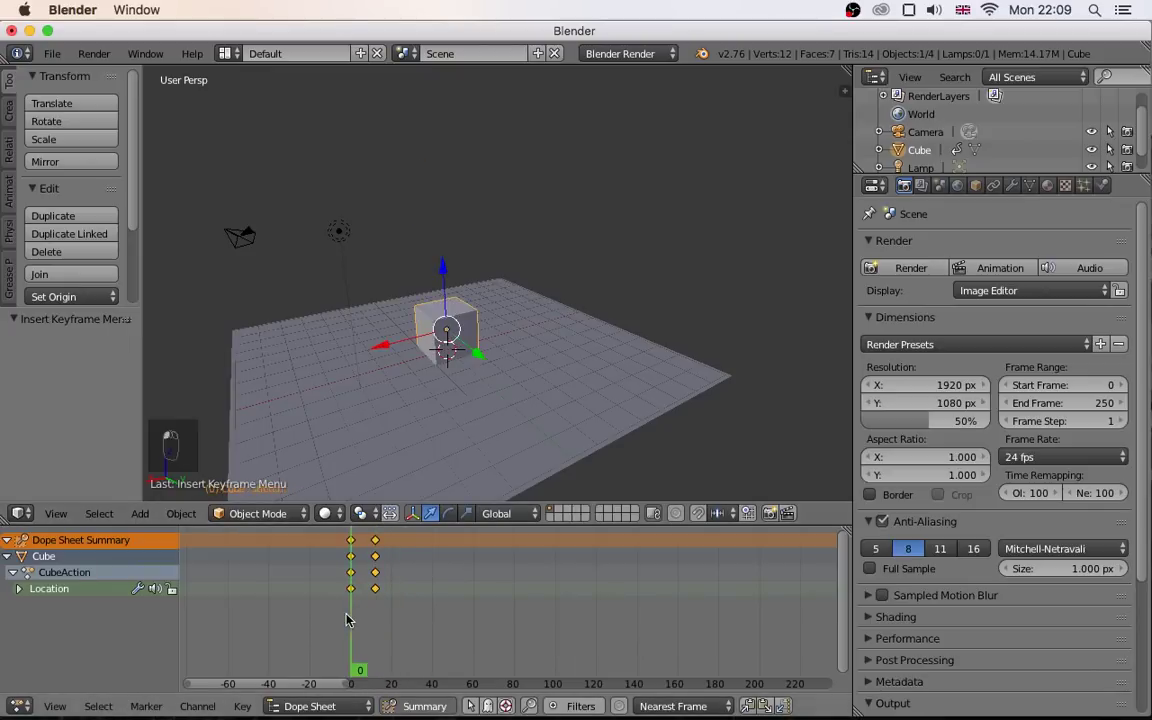
{"action": "key", "text": "a"}
{"action": "left_click", "coordinate": [351, 589]}
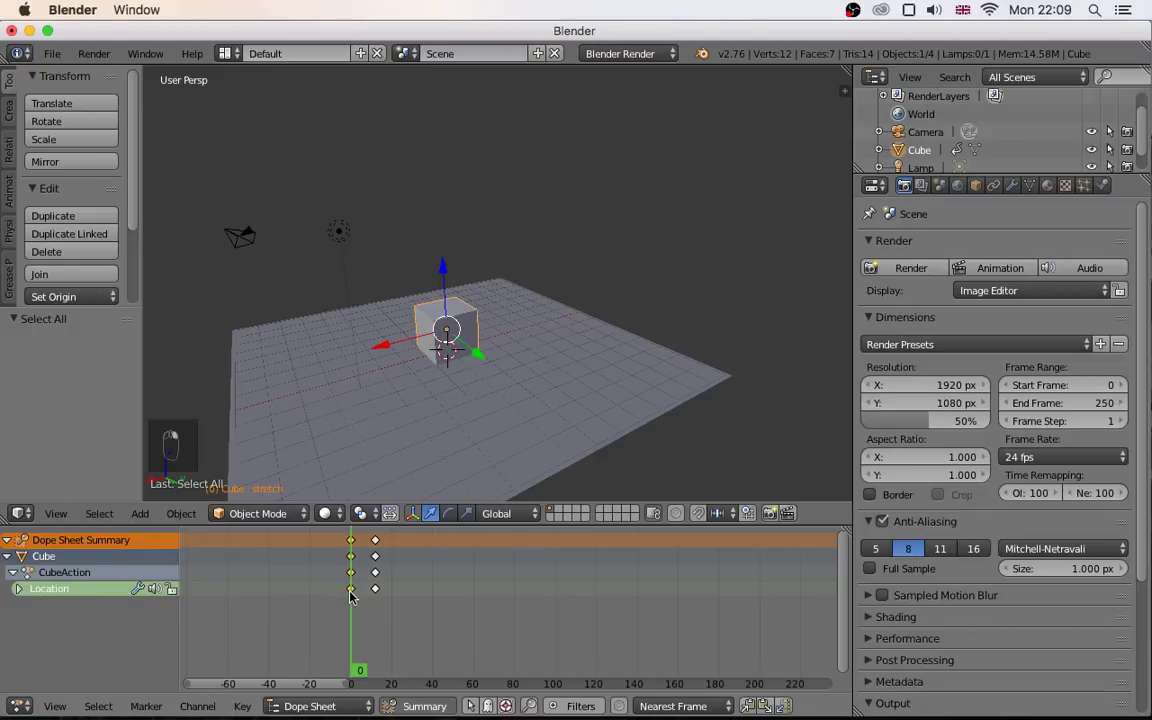
{"action": "key", "text": "shift+d"}
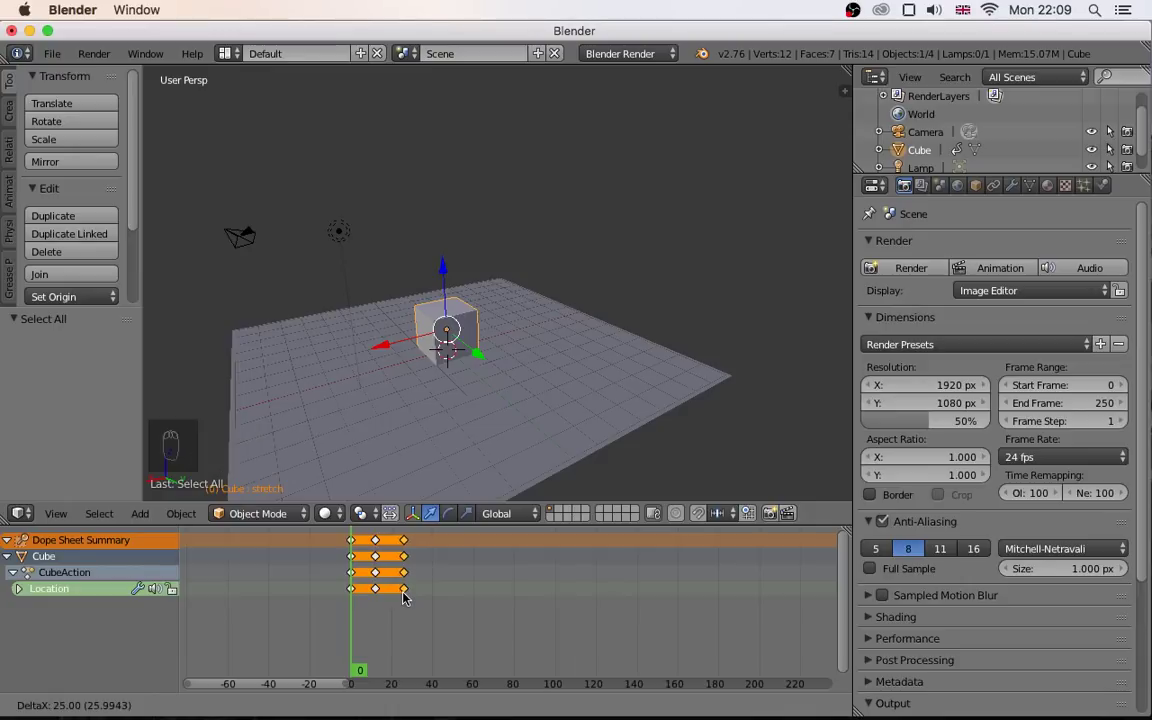
{"action": "left_click", "coordinate": [405, 597]}
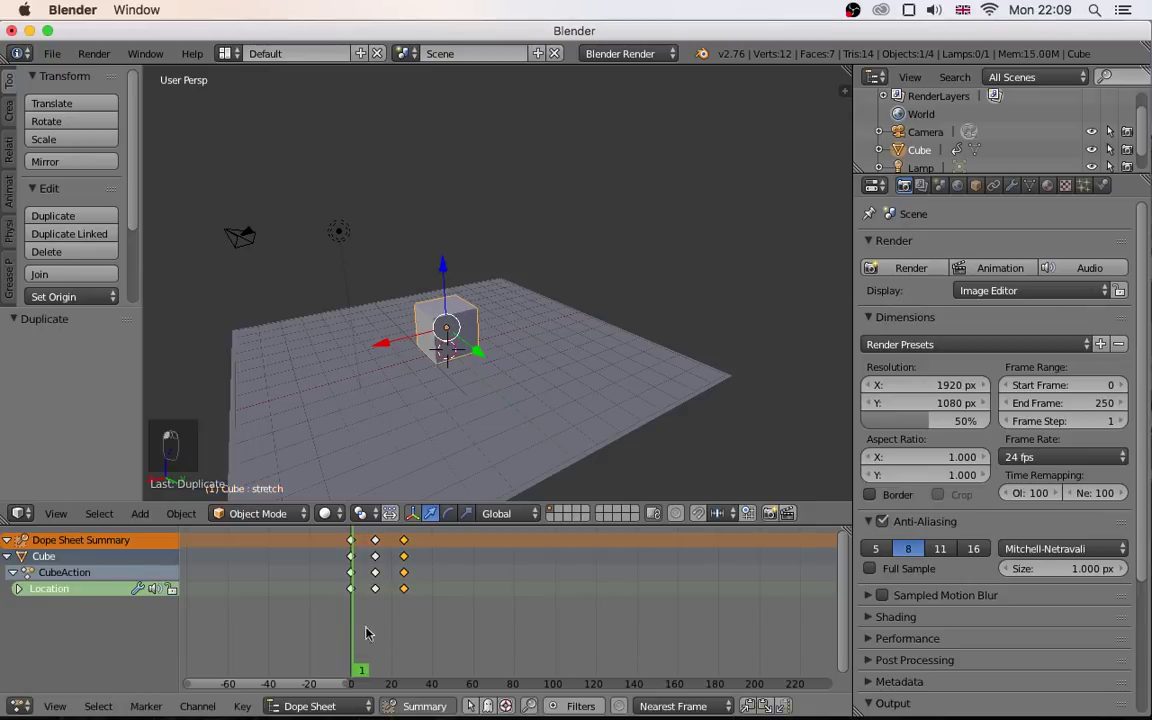
{"action": "left_click", "coordinate": [405, 630]}
{"action": "left_click_drag", "start_coordinate": [405, 633], "coordinate": [404, 633]}
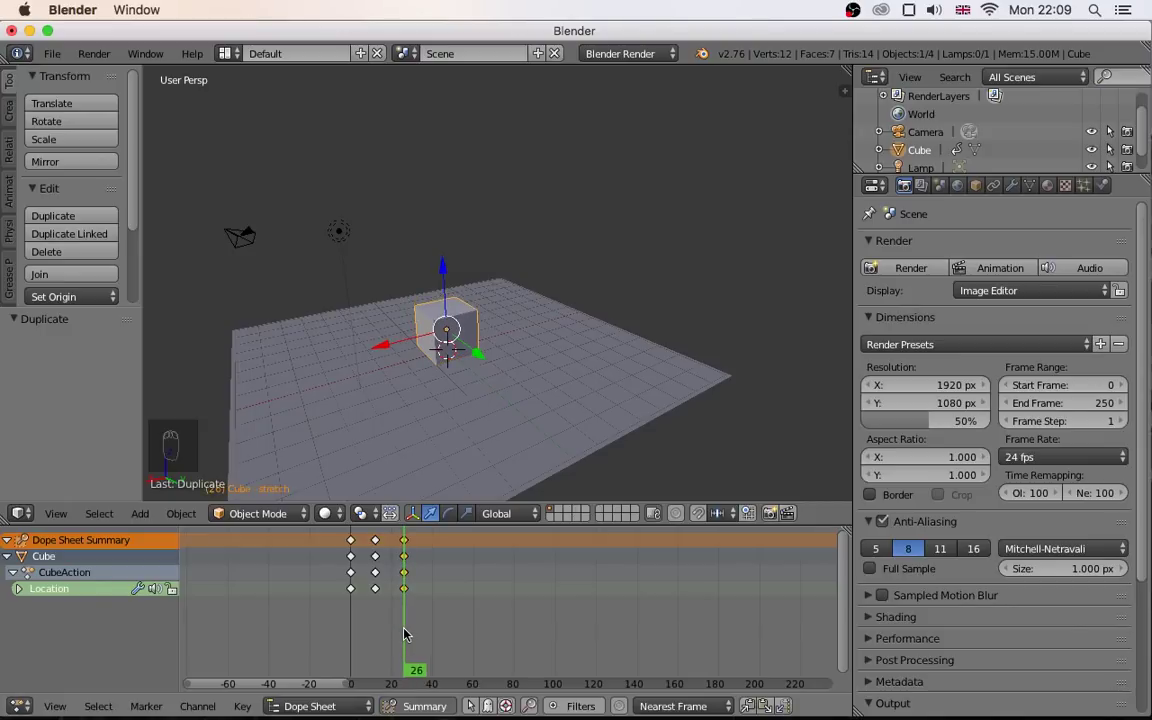
- Move the duplicated landing keyframe to frame 24 and scrub back through the jump
{"action": "scroll", "coordinate": [404, 633], "scroll_direction": "up", "scroll_amount": 3}
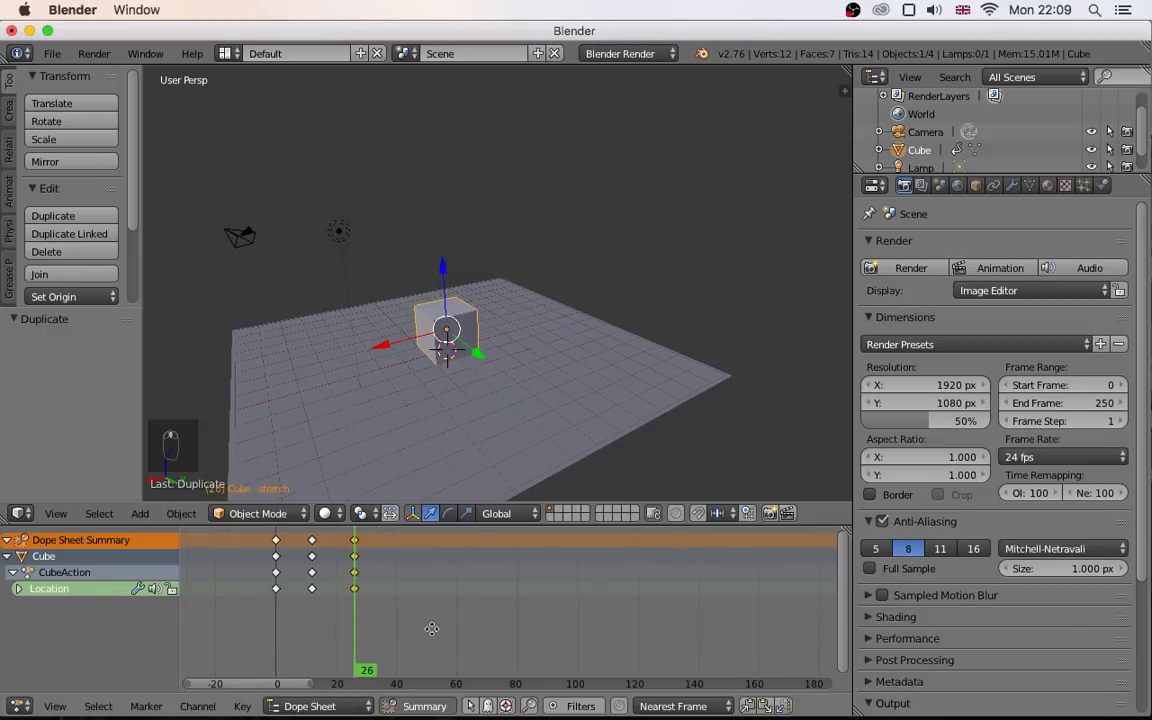
{"action": "middle_click_drag", "start_coordinate": [396, 628], "coordinate": [485, 635]}
{"action": "key", "text": "g"}
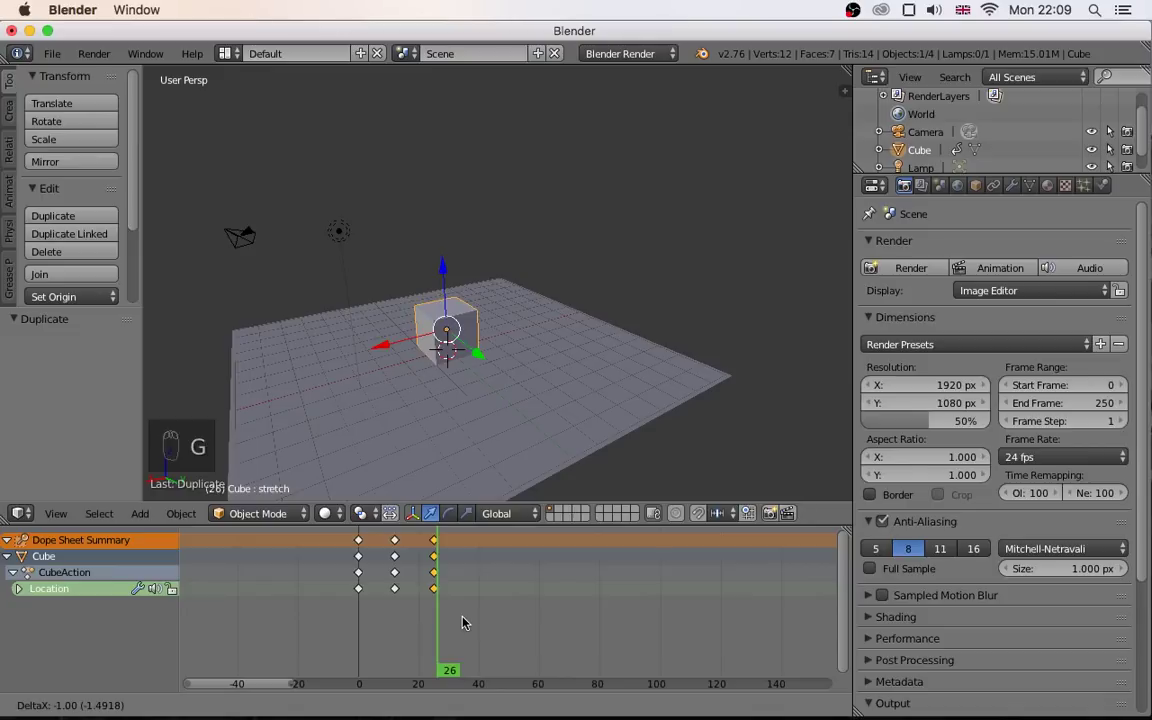
{"action": "left_click", "coordinate": [461, 623]}
{"action": "left_click", "coordinate": [433, 624]}
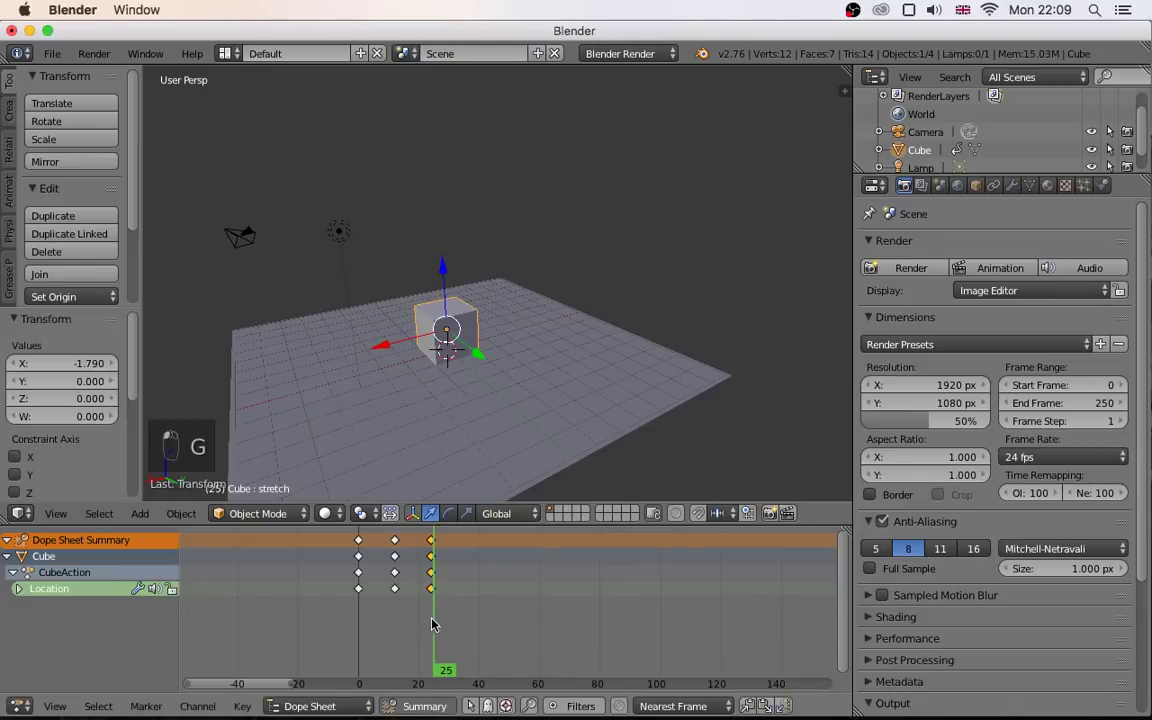
{"action": "mouse_move", "coordinate": [391, 617]}
{"action": "left_mouse_down"}
{"action": "mouse_move", "coordinate": [357, 618]}
{"action": "mouse_move", "coordinate": [428, 617]}
{"action": "mouse_move", "coordinate": [370, 620]}
{"action": "left_mouse_up"}
- Duplicate the frame 0 Location keyframe to frame 4 to hold the cube on the ground before the jump
{"action": "scroll", "coordinate": [369, 620], "scroll_direction": "up", "scroll_amount": 5}
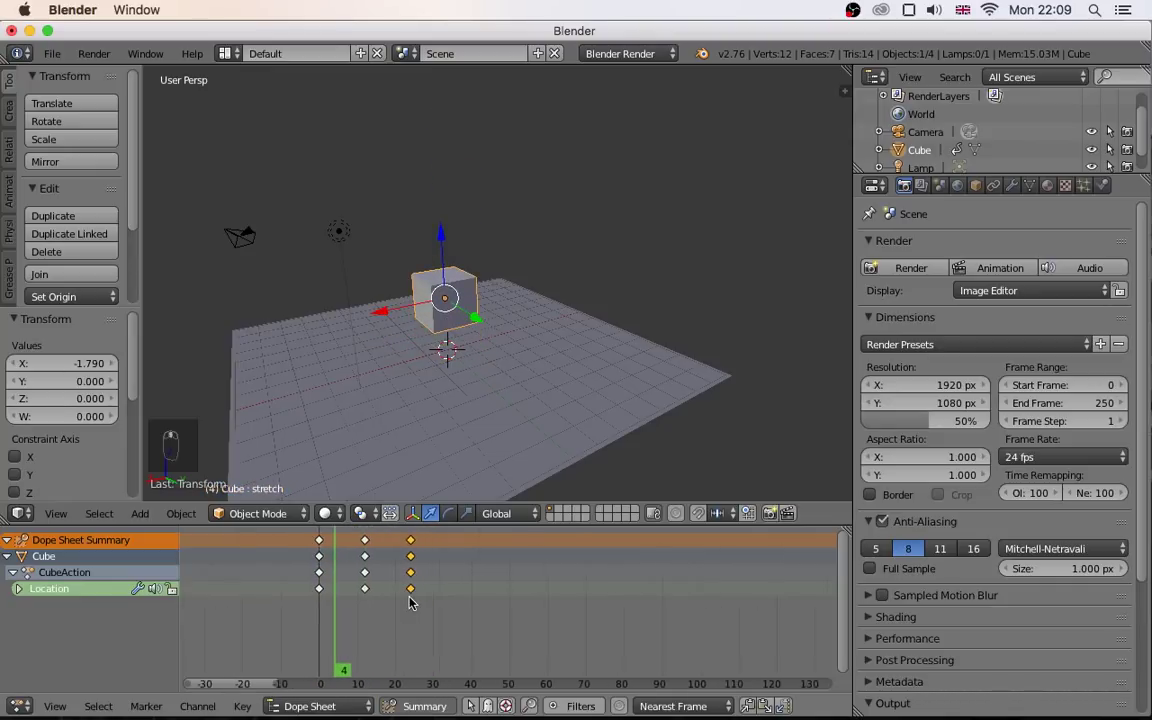
{"action": "scroll", "coordinate": [420, 630], "scroll_direction": "up", "scroll_amount": 5, "text": "ctrl"}
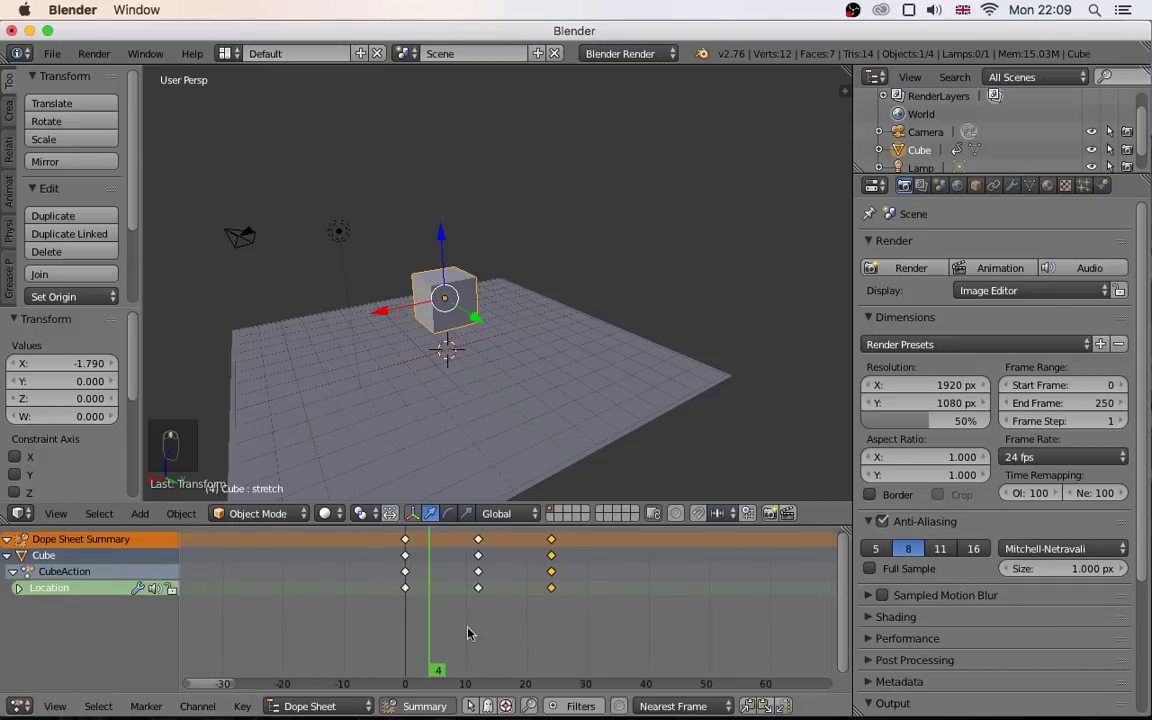
{"action": "left_click_drag", "start_coordinate": [440, 625], "coordinate": [397, 614]}
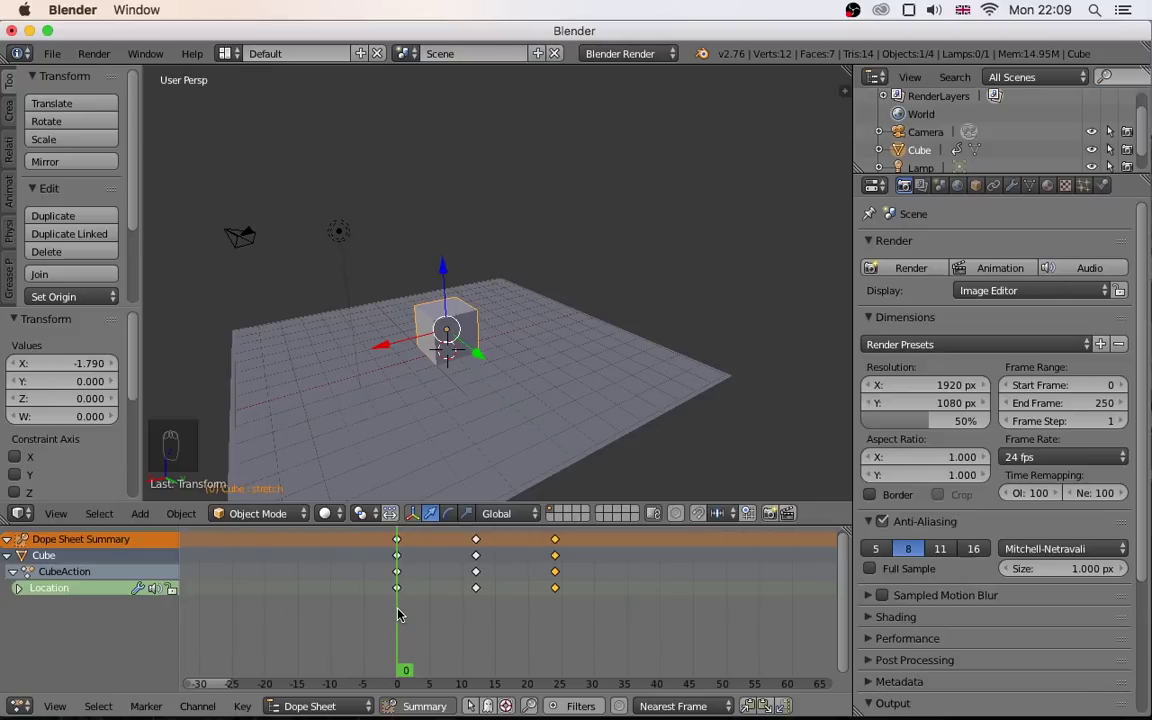
{"action": "mouse_move", "coordinate": [405, 614]}
{"action": "left_mouse_down"}
{"action": "mouse_move", "coordinate": [426, 616]}
{"action": "mouse_move", "coordinate": [400, 616]}
{"action": "mouse_move", "coordinate": [398, 598]}
{"action": "left_mouse_up"}
{"action": "key", "text": "shift+d"}
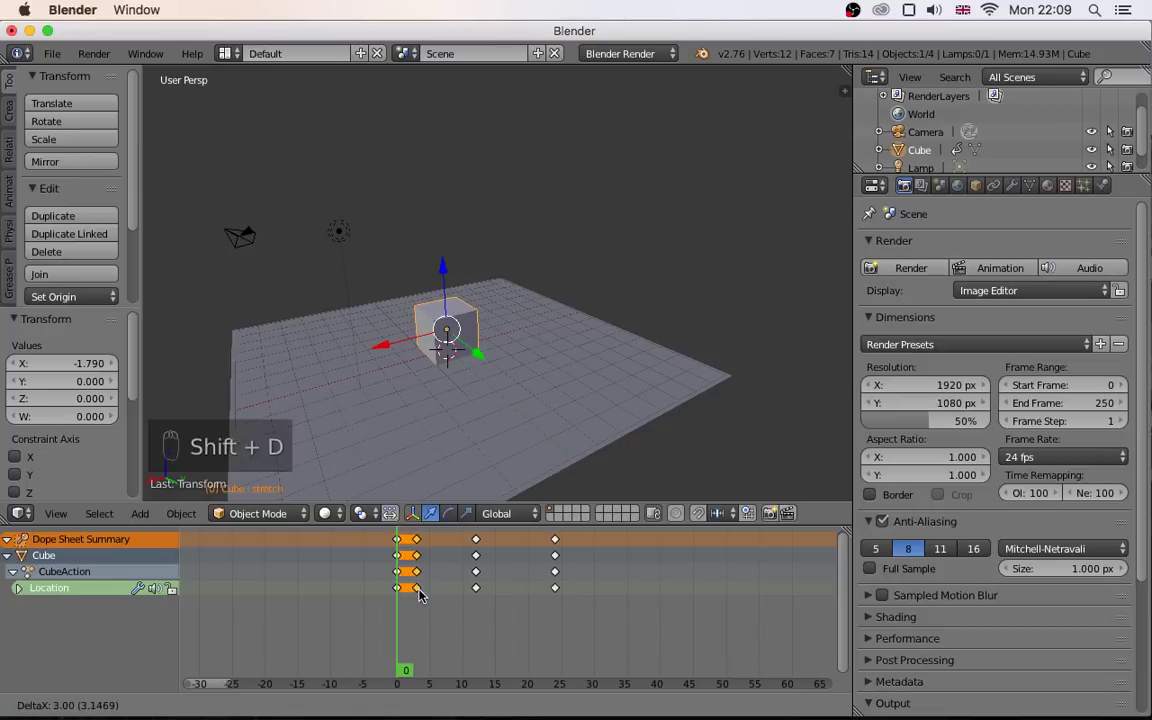
{"action": "left_click", "coordinate": [421, 592]}
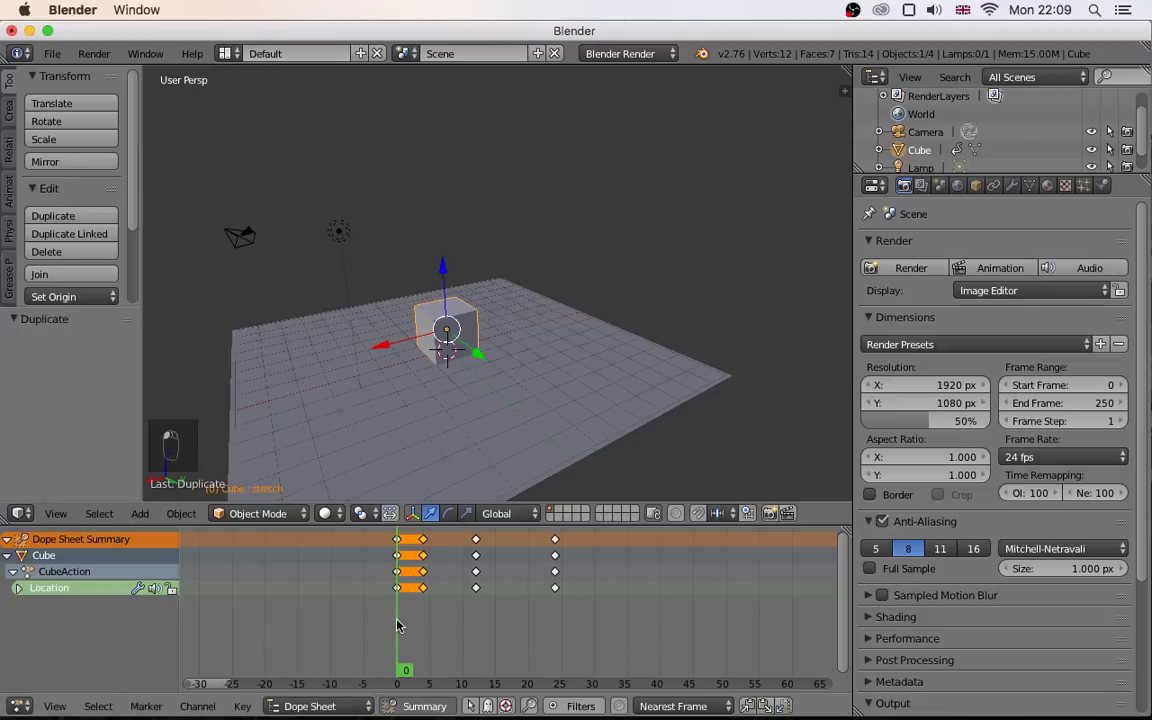
- Duplicate the frame 24 landing keyframe to frame 20 to hold the cube on the ground after the jump
{"action": "left_click_drag", "start_coordinate": [397, 625], "coordinate": [477, 626]}
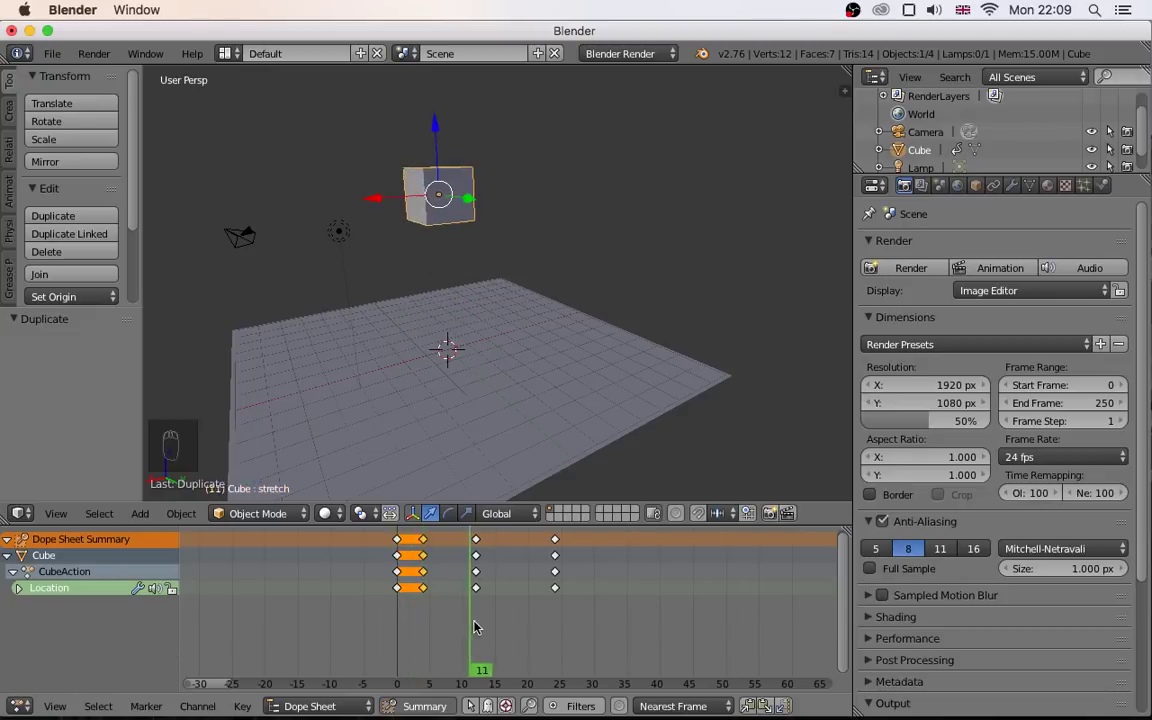
{"action": "mouse_move", "coordinate": [560, 613]}
{"action": "left_mouse_down"}
{"action": "mouse_move", "coordinate": [533, 620]}
{"action": "mouse_move", "coordinate": [558, 617]}
{"action": "left_mouse_up"}
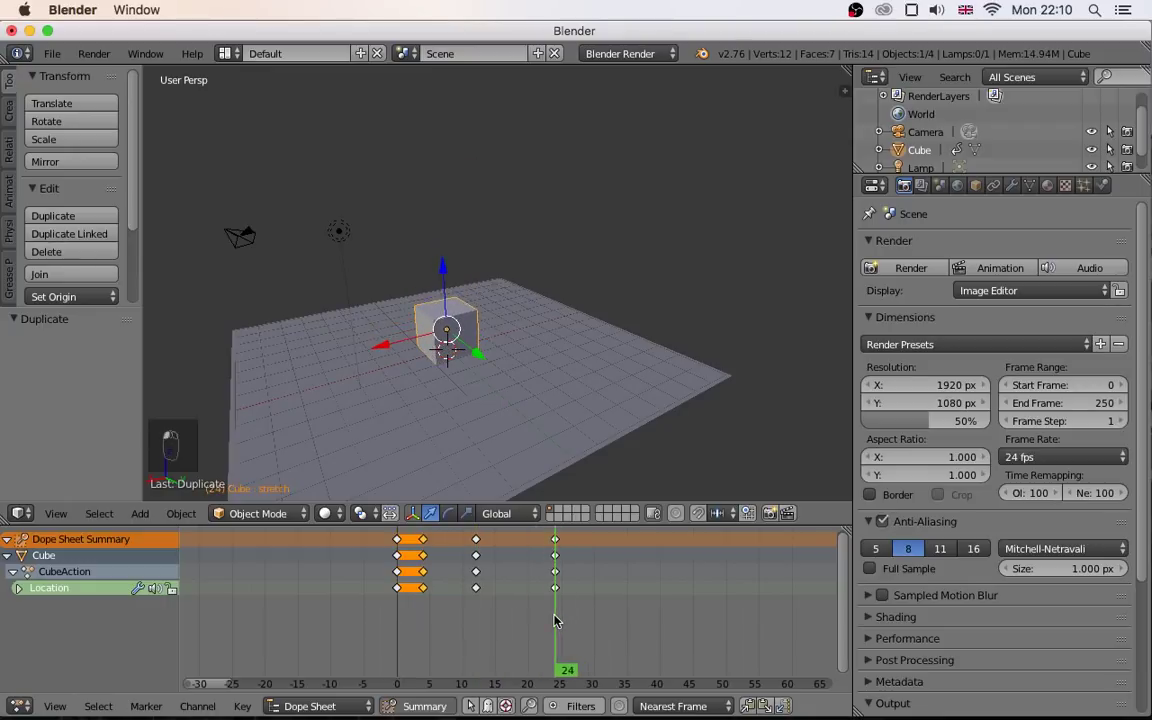
{"action": "right_click", "coordinate": [557, 592]}
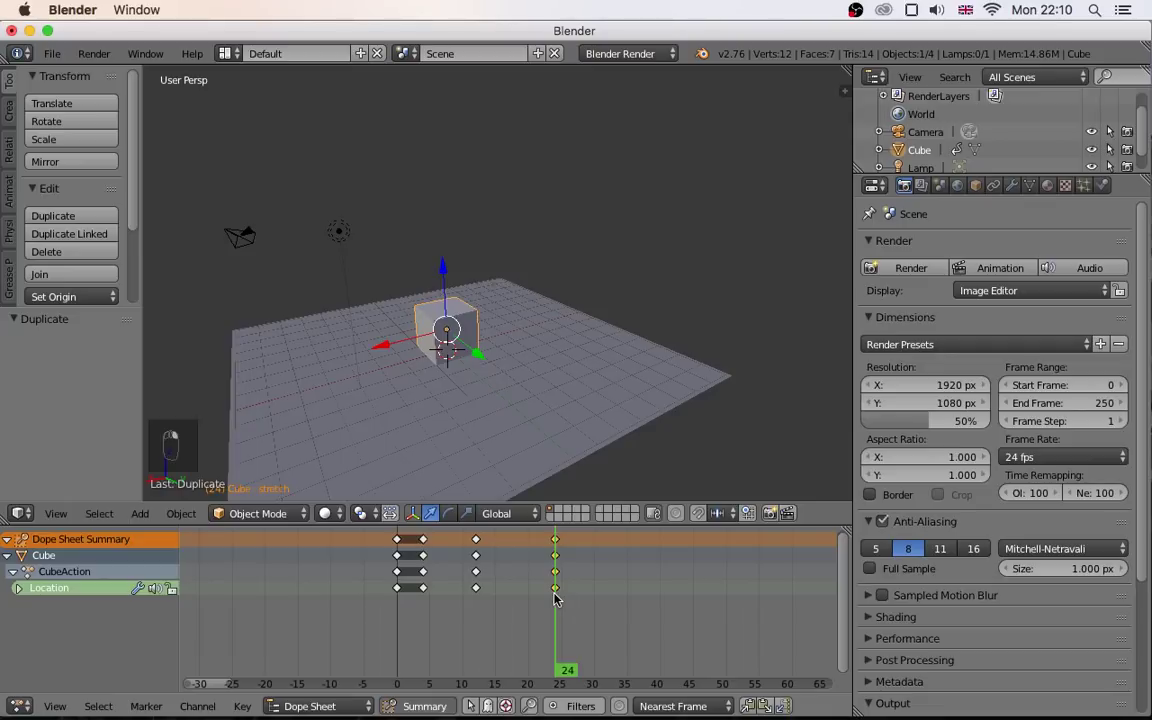
{"action": "key", "text": "shift+d"}
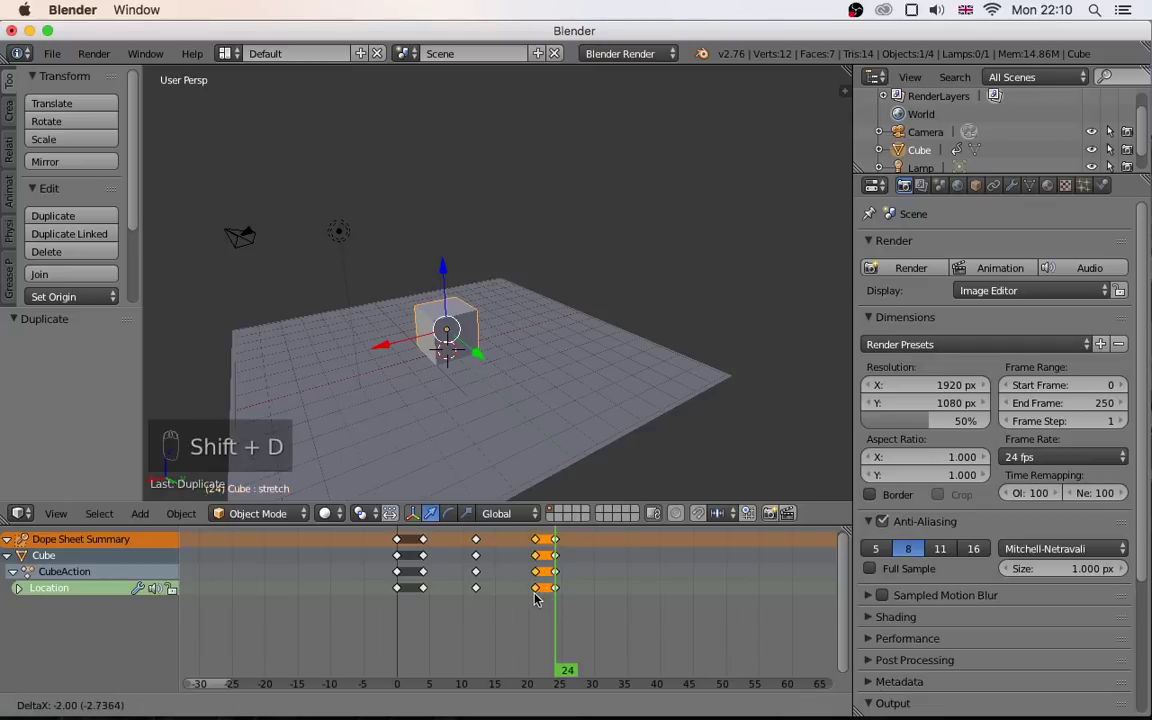
{"action": "left_click", "coordinate": [531, 598]}
- Play the jump animation from frame 0 to check its timing, and stop it
{"action": "left_click_drag", "start_coordinate": [505, 605], "coordinate": [398, 614]}
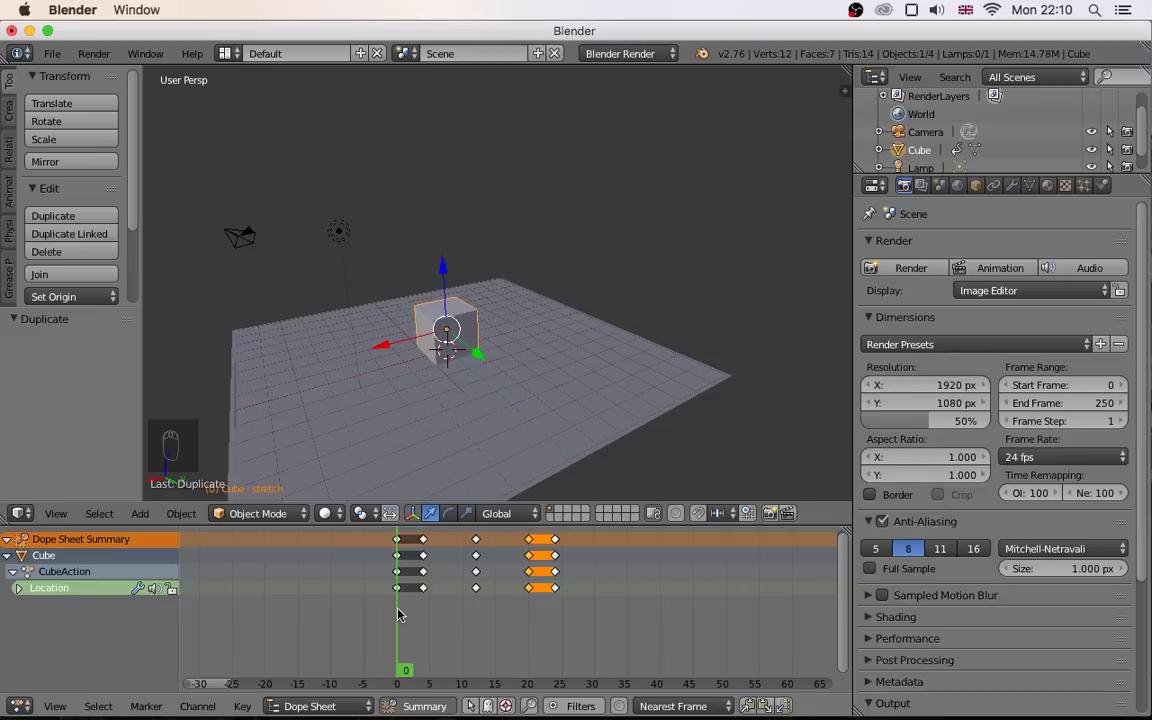
{"action": "key", "text": "alt+a"}
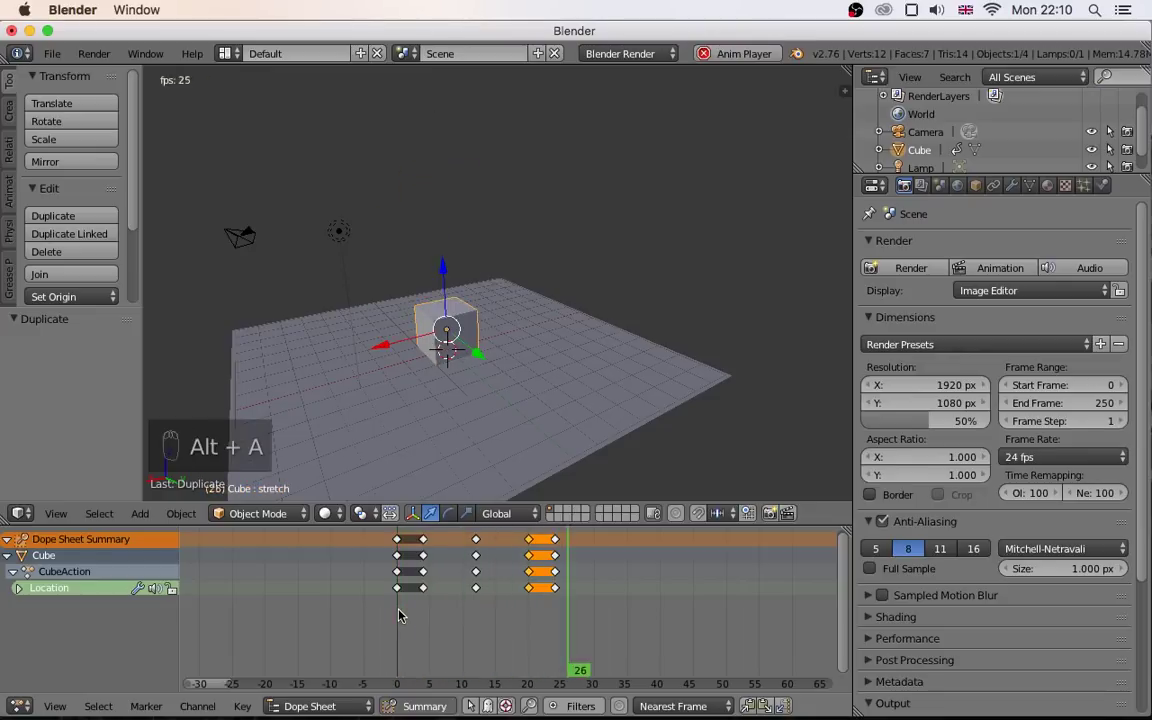
{"action": "key", "text": "alt+a"}
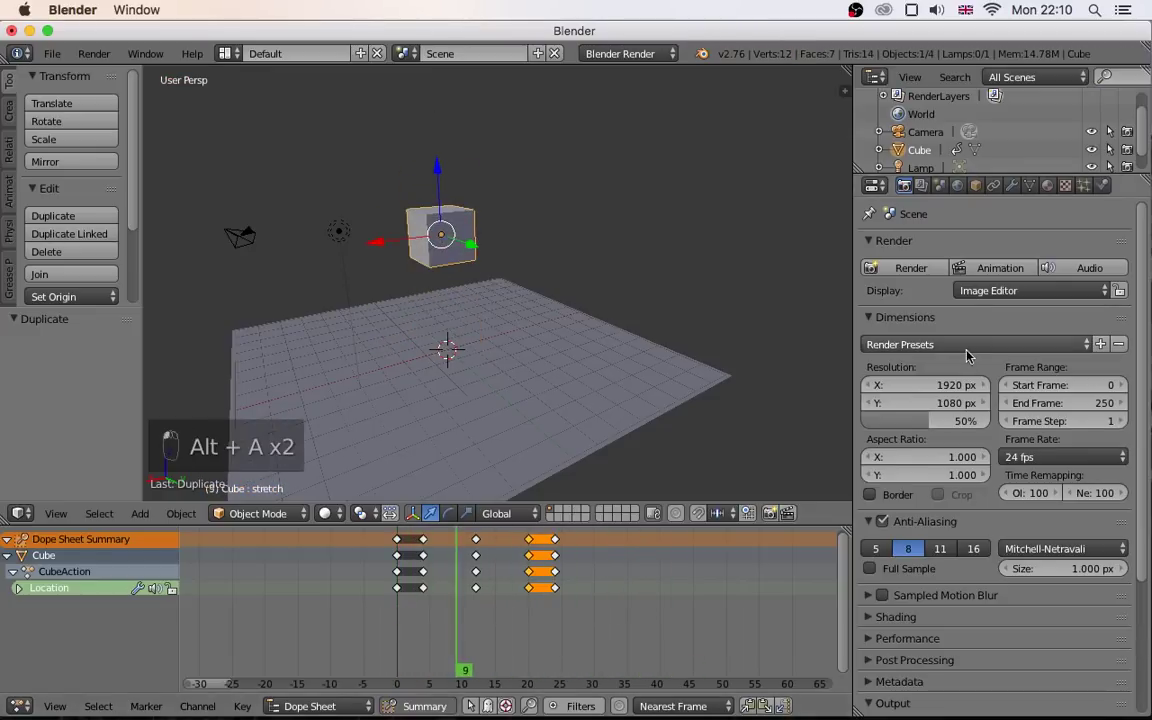
- Set the scene's end frame to 25 and preview the looping jump
{"action": "left_click", "coordinate": [1042, 402]}
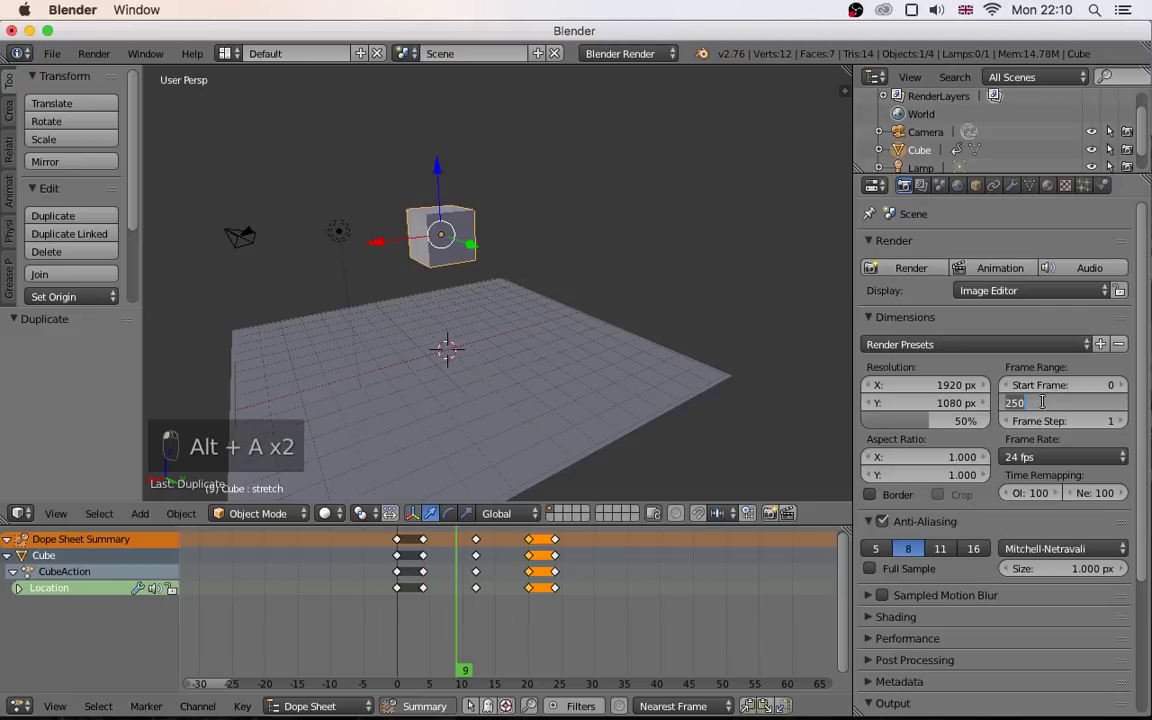
{"action": "type", "text": "2"}
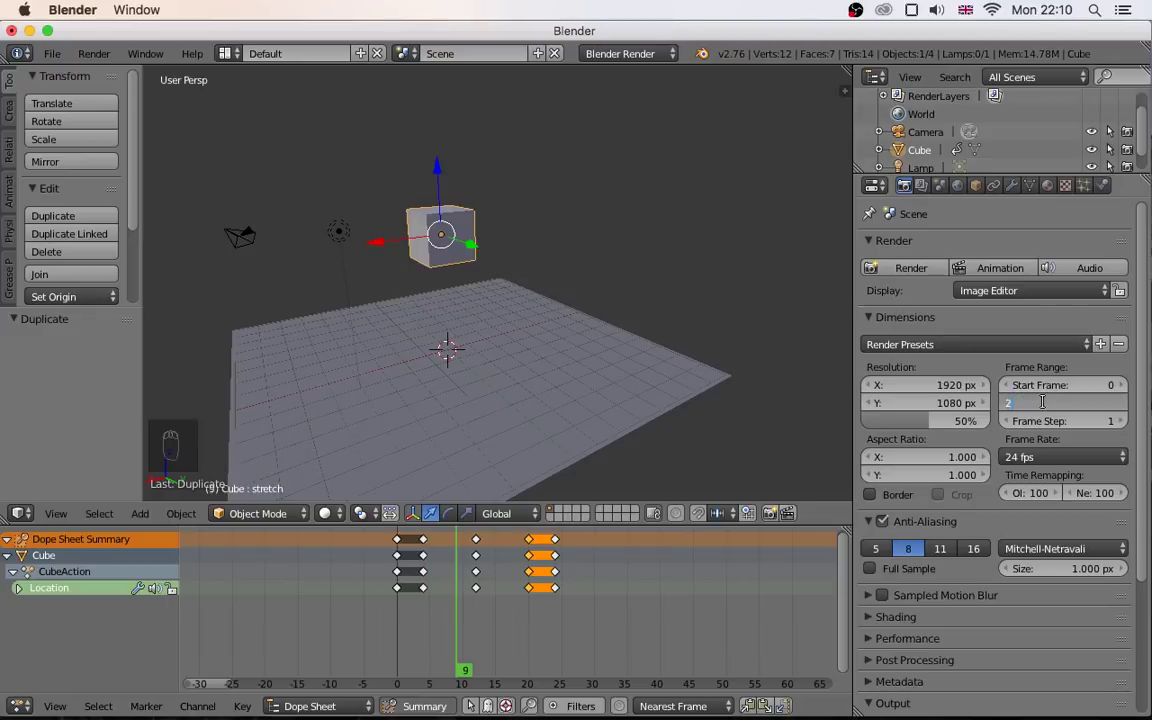
{"action": "key", "text": "Return"}
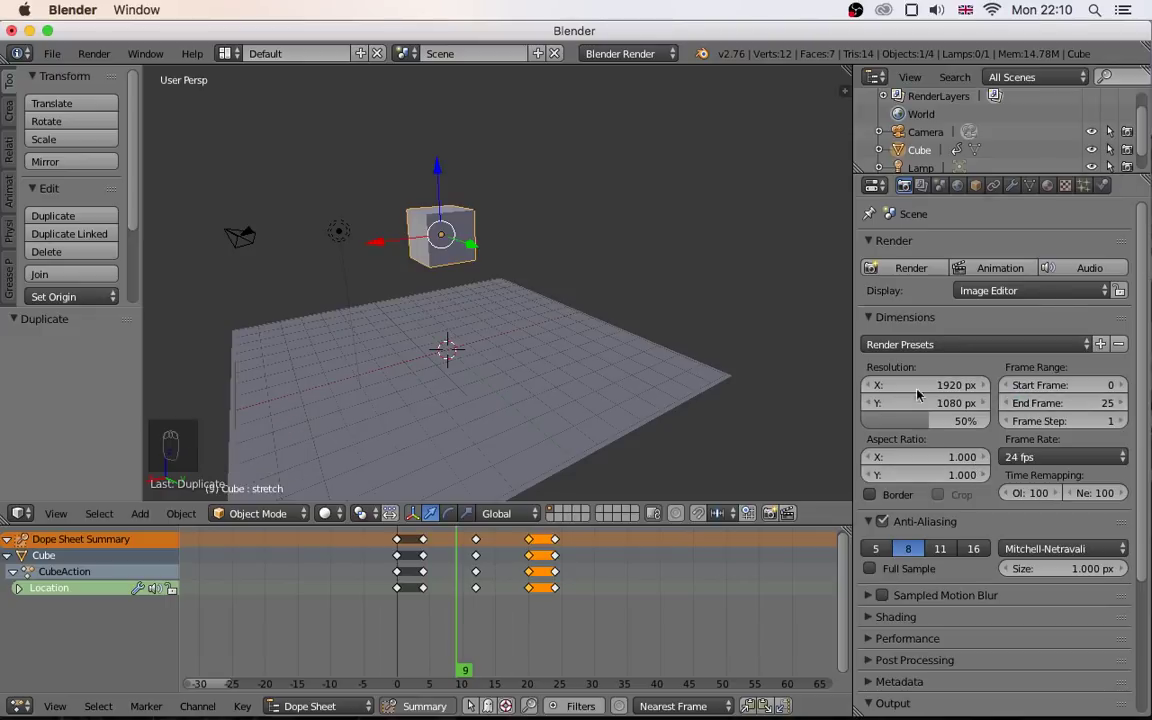
{"action": "left_click", "coordinate": [403, 648]}
{"action": "key", "text": "alt+a"}
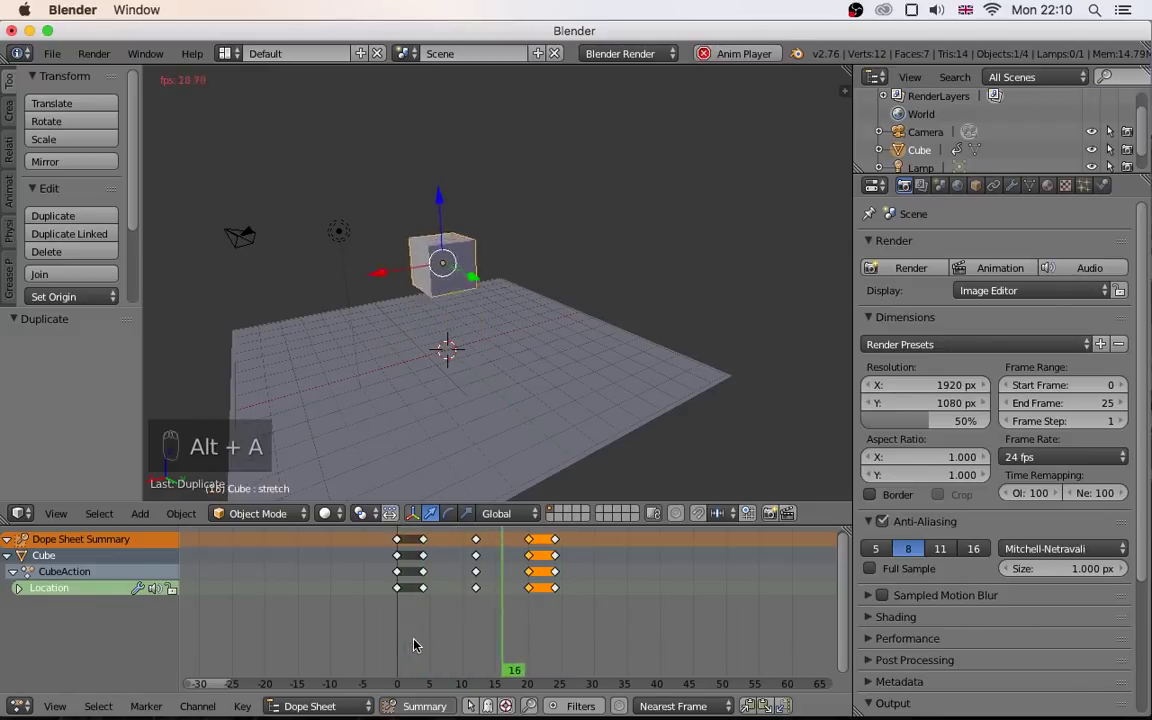
{"action": "key", "text": "alt+a"}
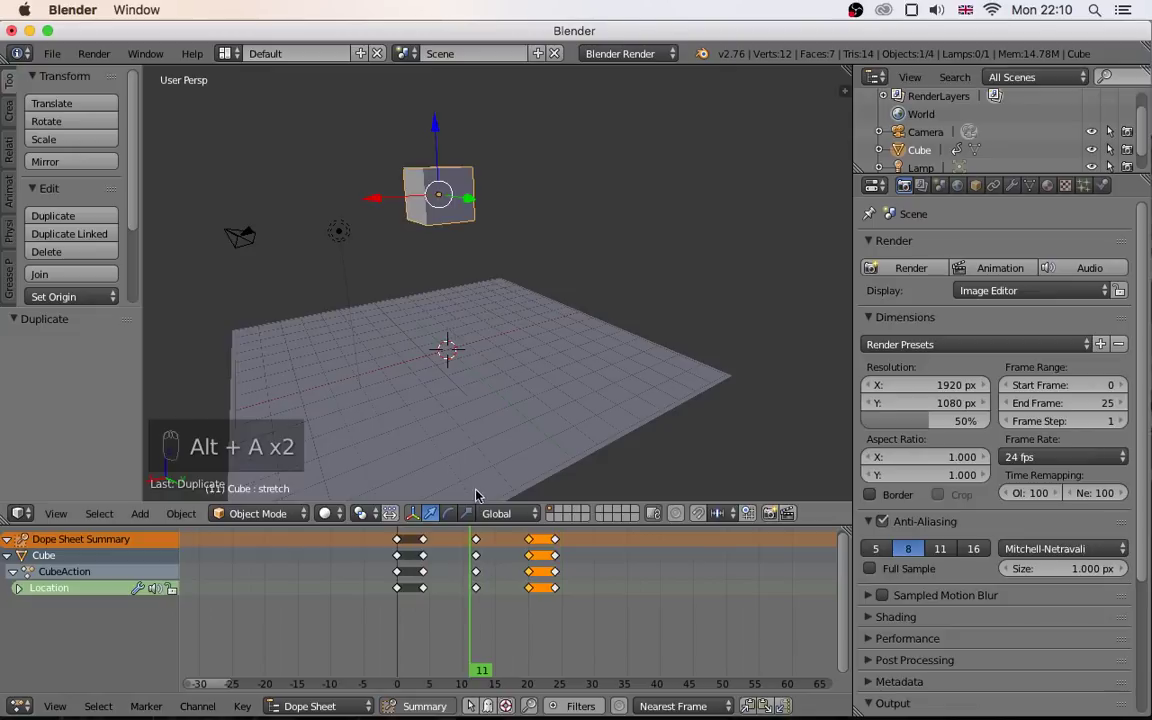
- Enlarge the Dope Sheet area, switch it to the Shape Key Editor and go to frame 0
{"action": "left_click_drag", "start_coordinate": [445, 525], "coordinate": [430, 439]}
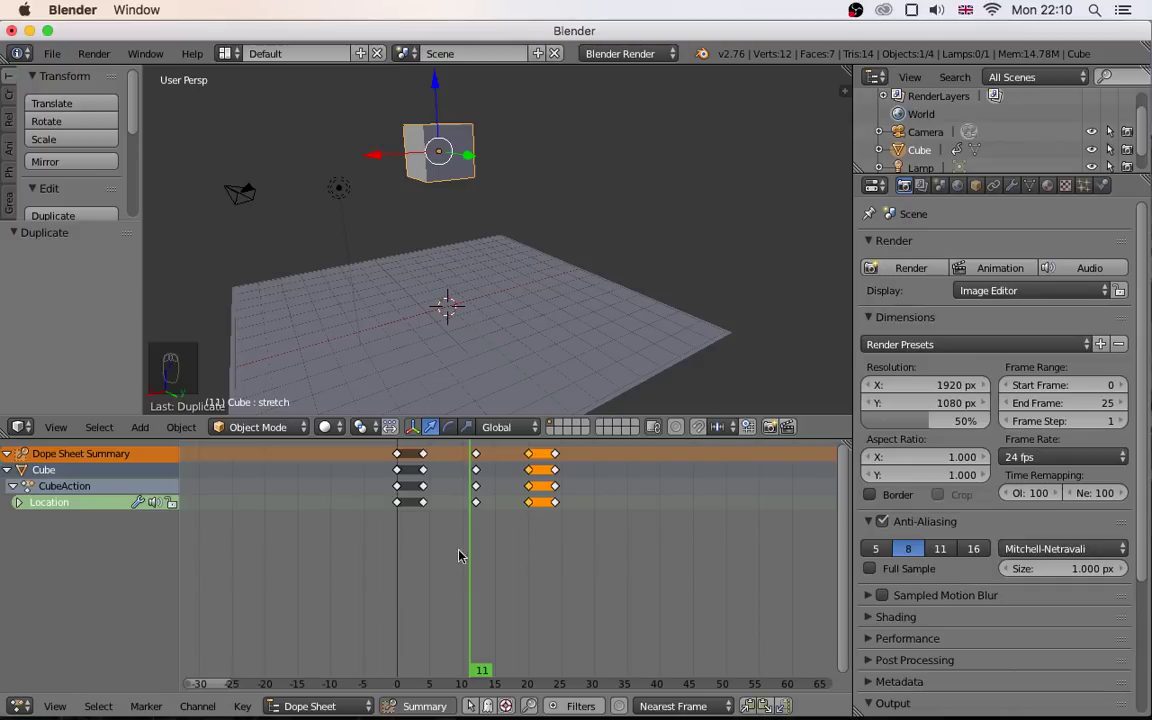
{"action": "left_click", "coordinate": [320, 706]}
{"action": "left_click", "coordinate": [312, 704]}
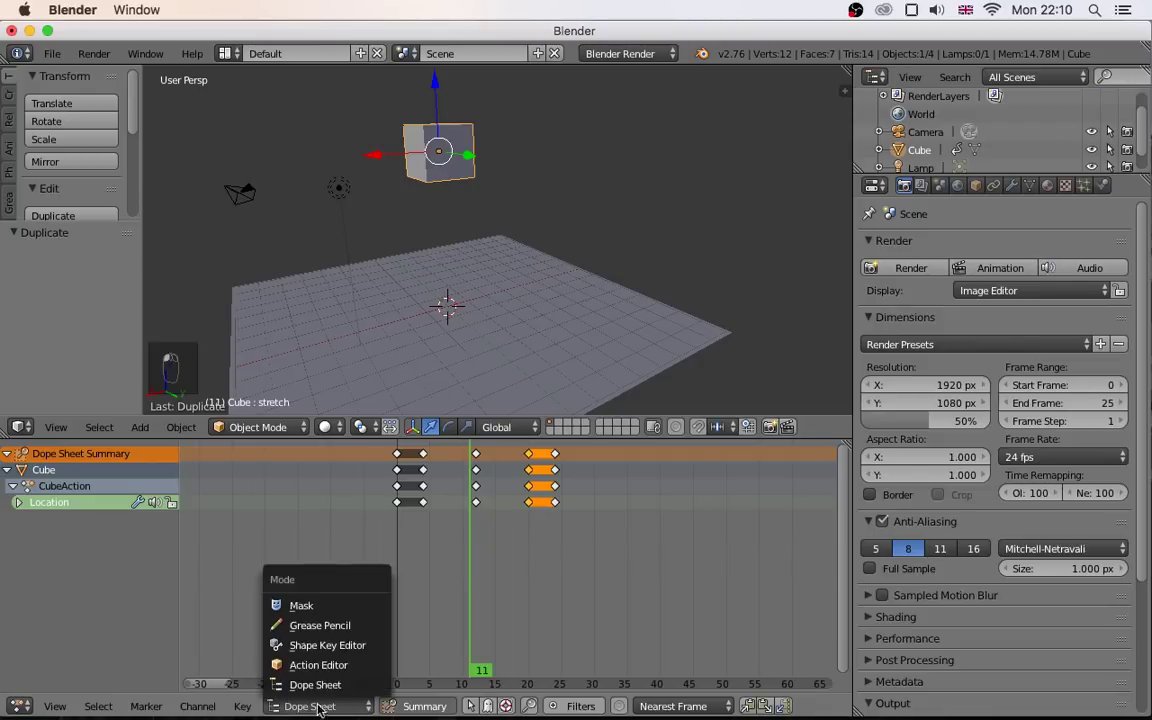
{"action": "left_click", "coordinate": [307, 646]}
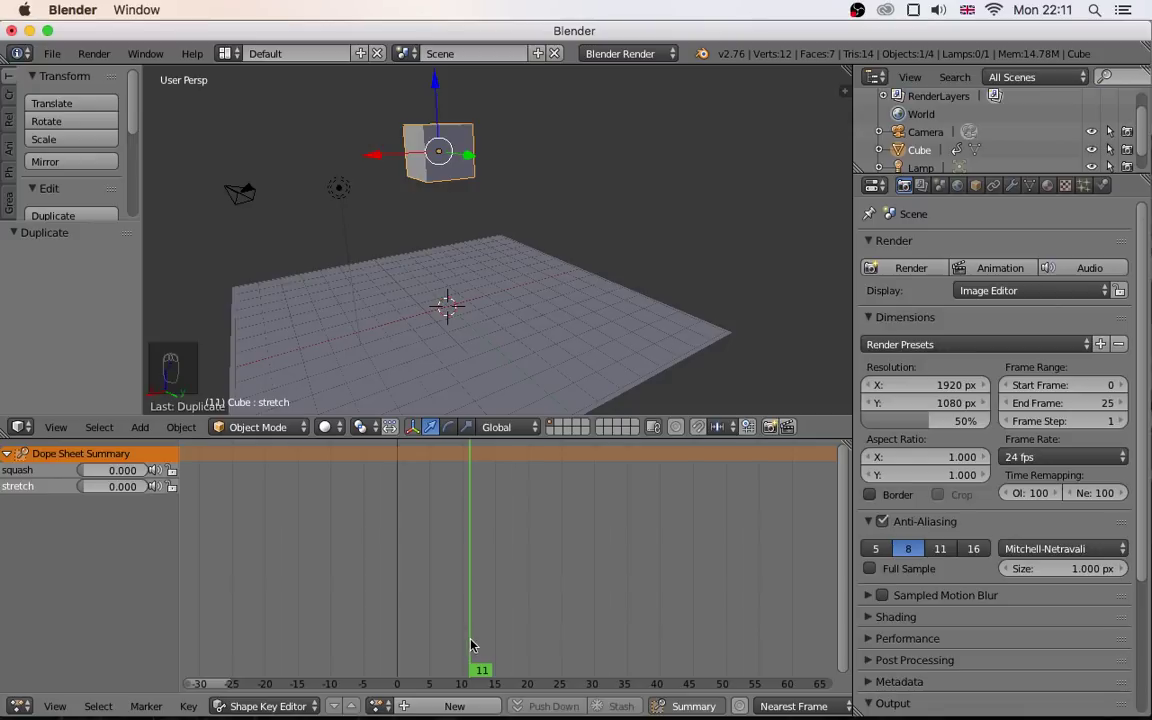
{"action": "left_click_drag", "start_coordinate": [473, 645], "coordinate": [399, 653]}
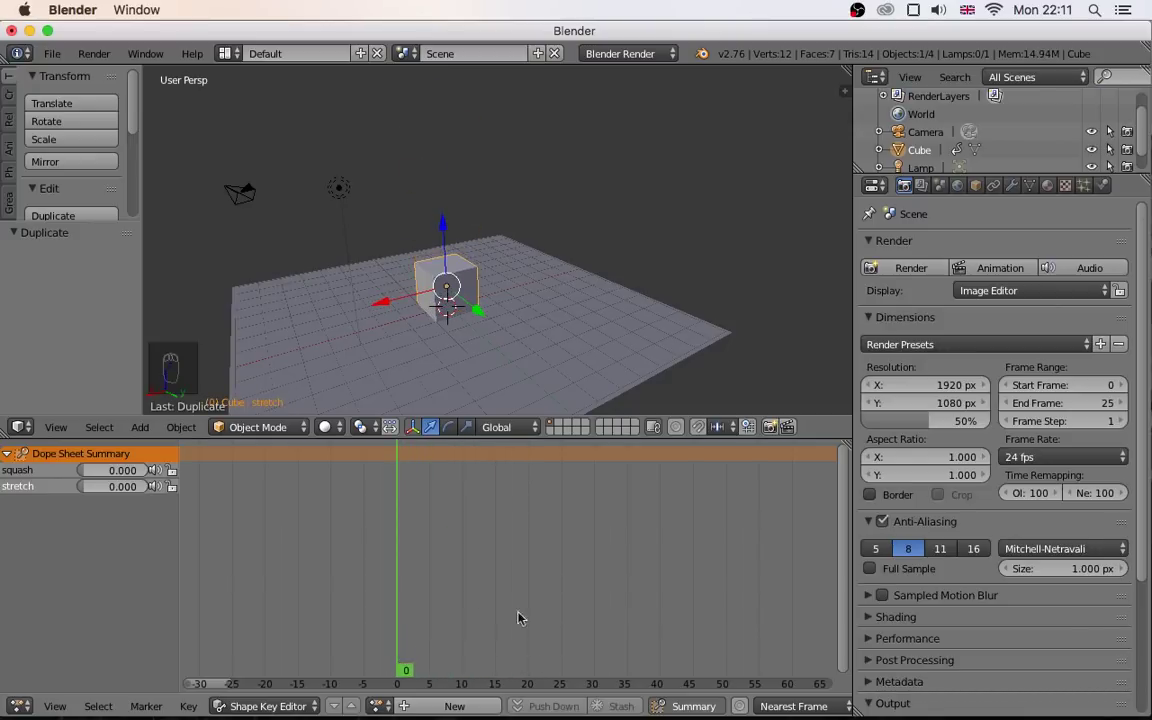
- Switch the editor back to Dope Sheet mode and add a time marker named "start" at frame 0
{"action": "left_click", "coordinate": [277, 710]}
{"action": "left_click", "coordinate": [276, 689]}
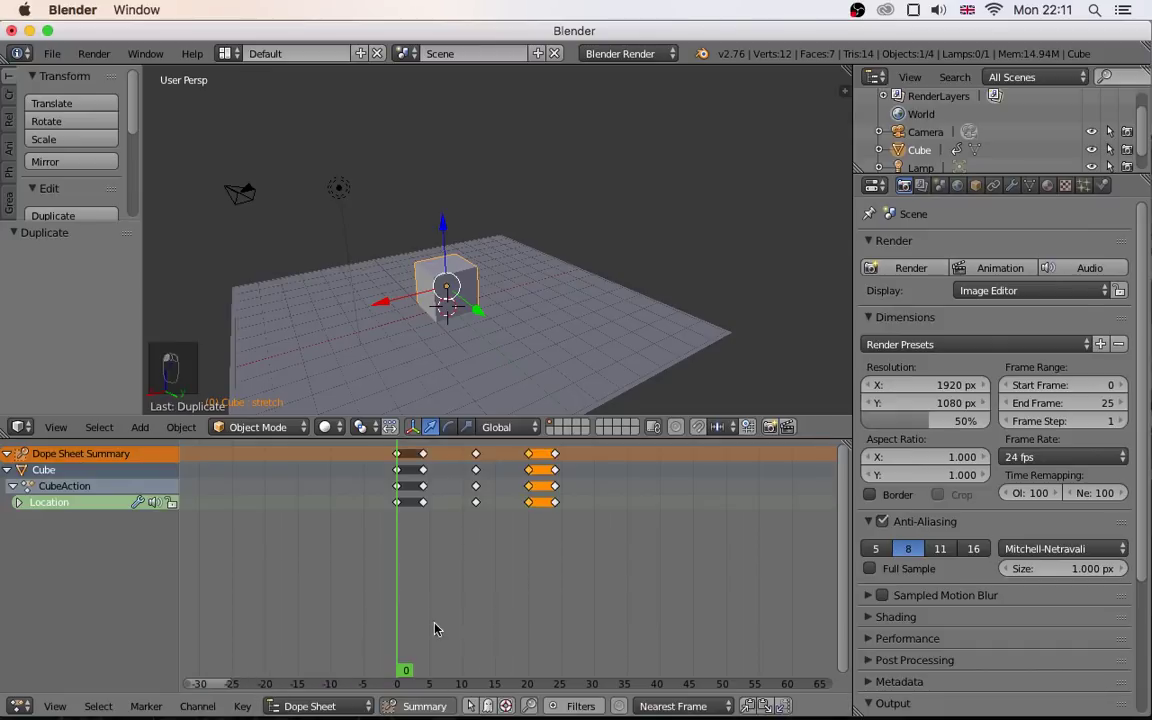
{"action": "scroll", "coordinate": [438, 604], "scroll_direction": "up", "scroll_amount": 2}
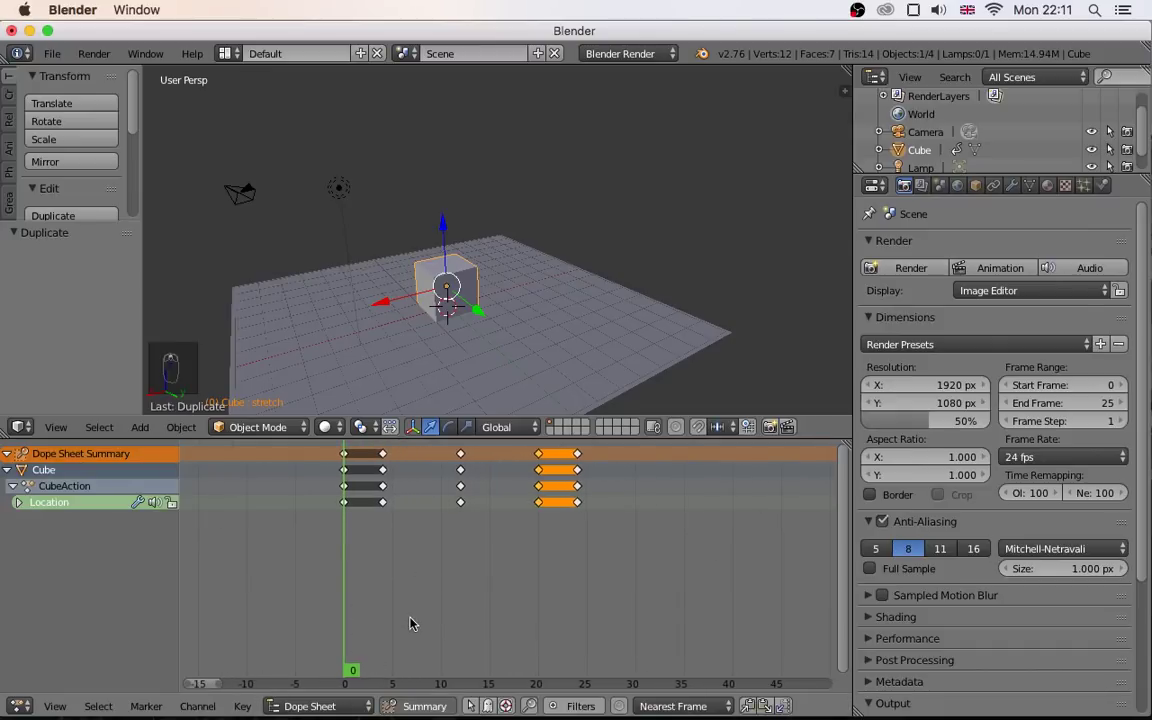
{"action": "key", "text": "m"}
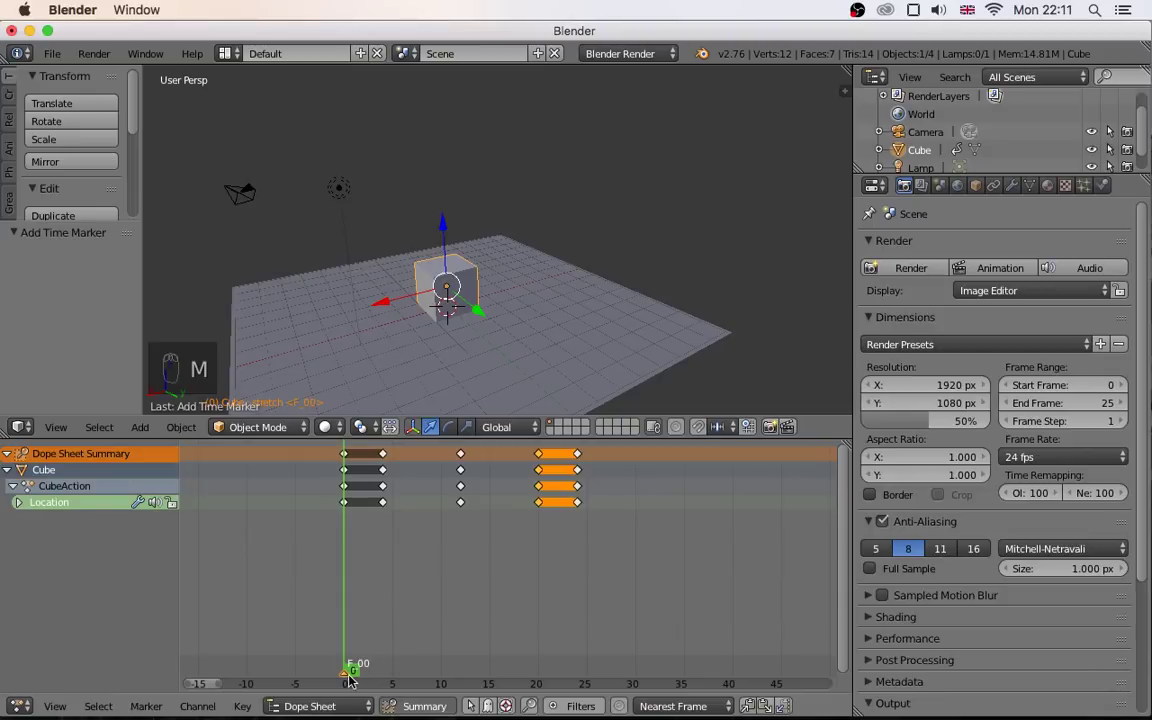
{"action": "key", "text": "ctrl+m"}
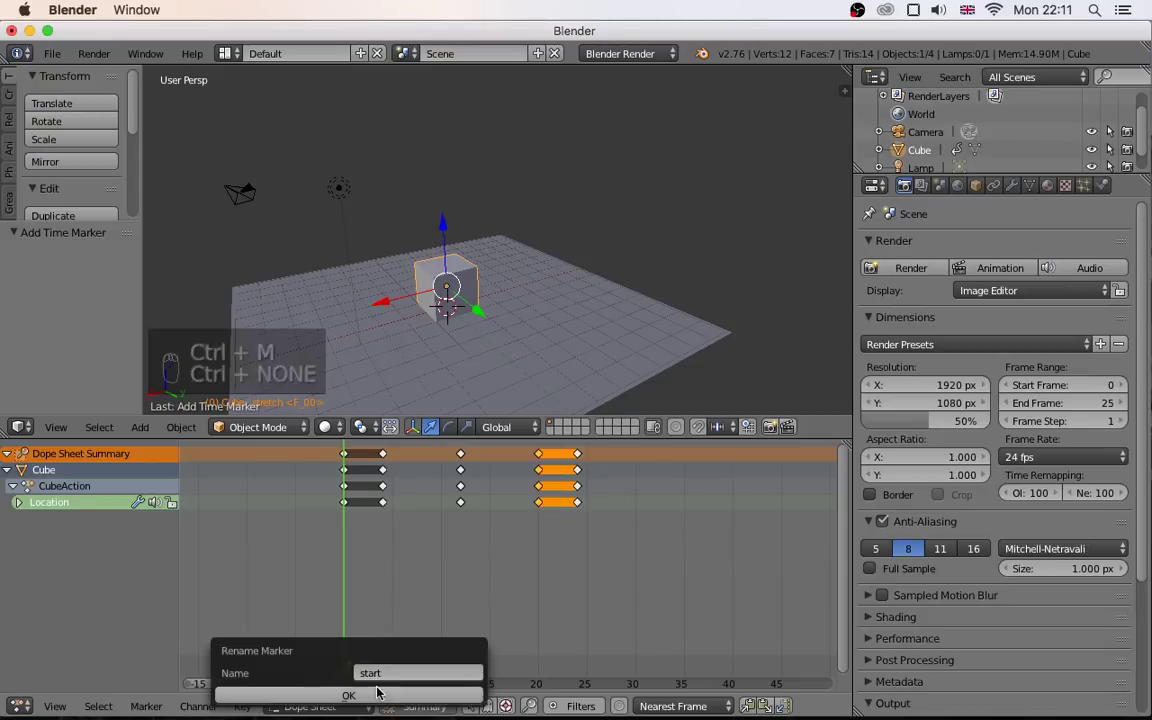
{"action": "left_click", "coordinate": [348, 695]}
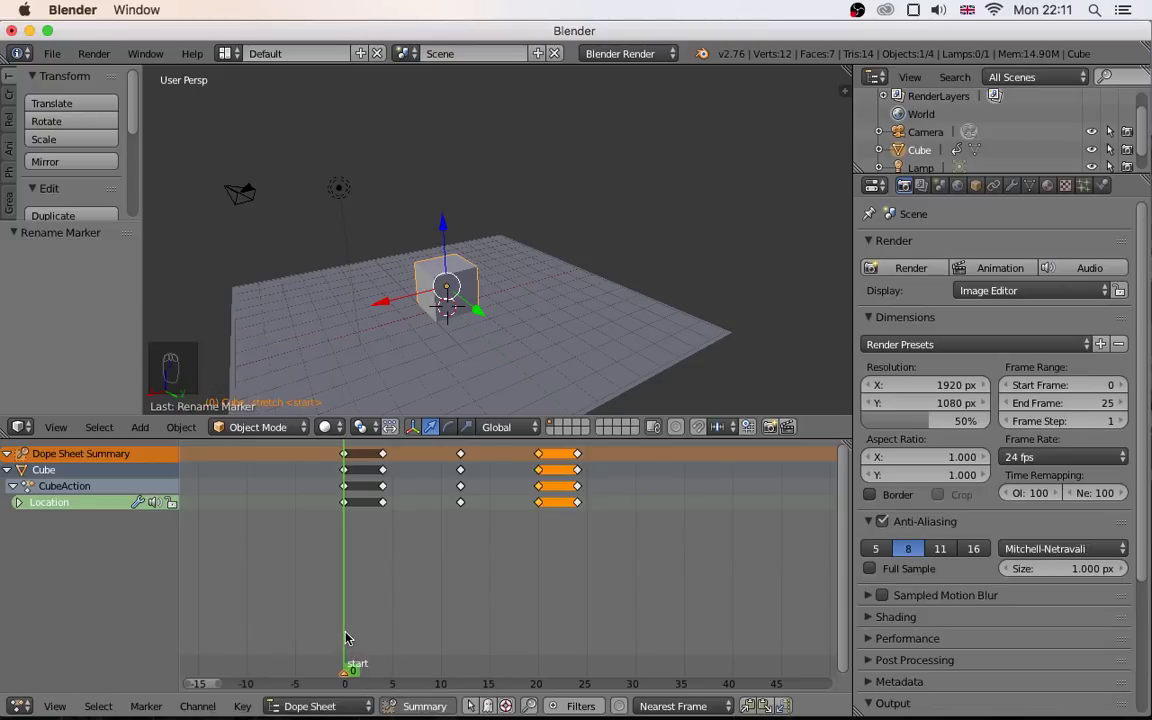
- Add a time marker named "takeoff" at frame 4
{"action": "left_click_drag", "start_coordinate": [345, 638], "coordinate": [382, 640]}
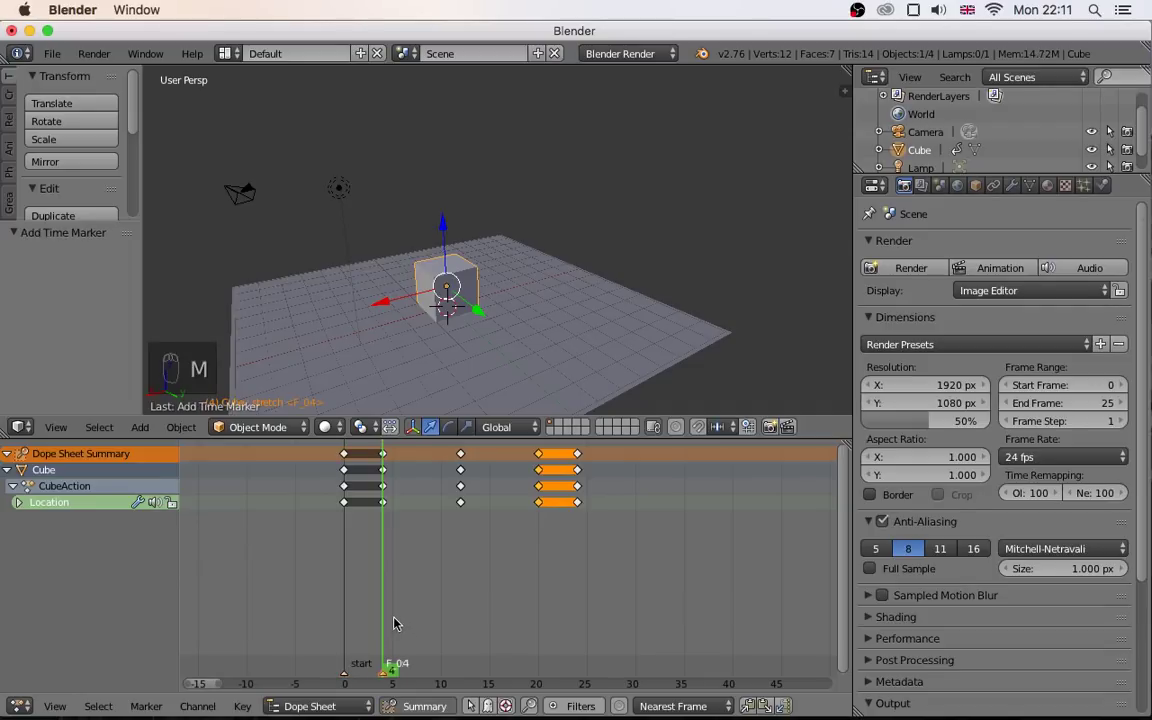
{"action": "key", "text": "ctrl+m"}
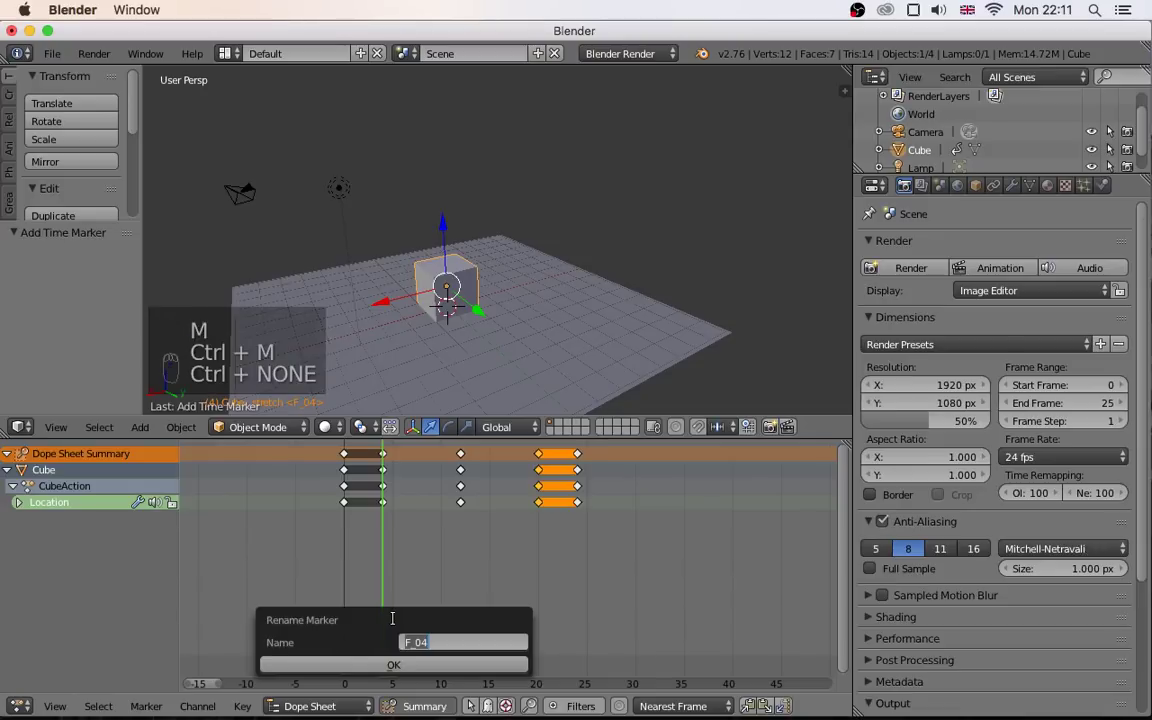
{"action": "type", "text": "takeoff"}
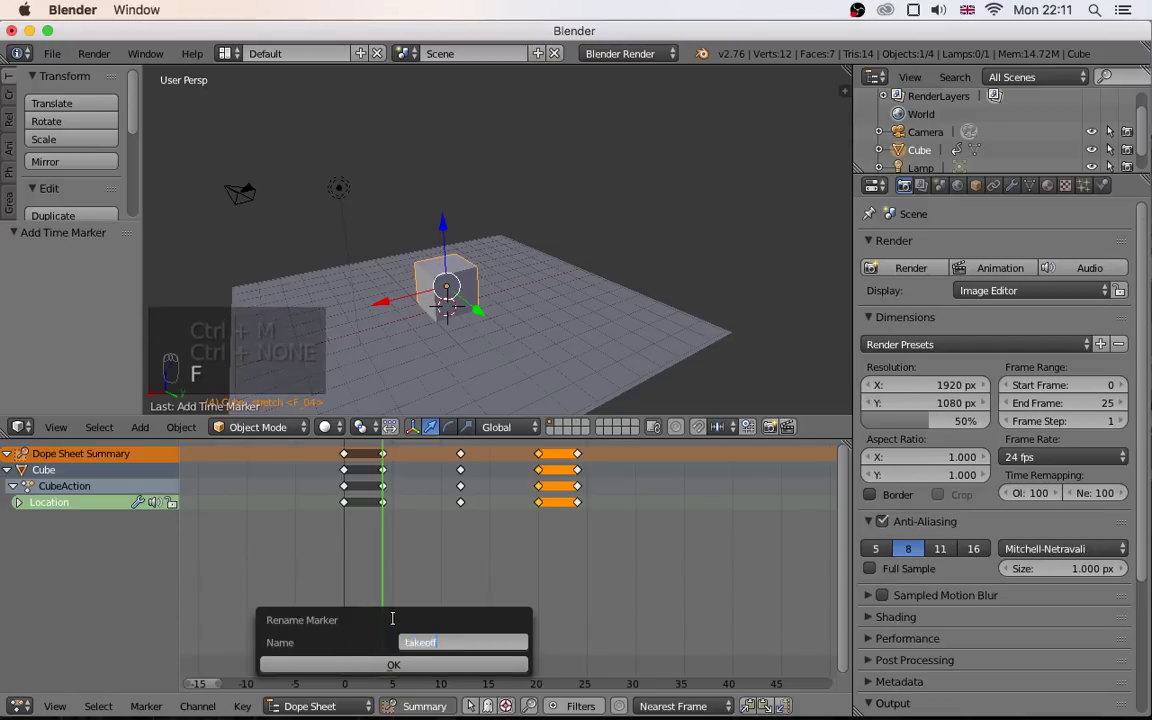
{"action": "left_click", "coordinate": [395, 666]}
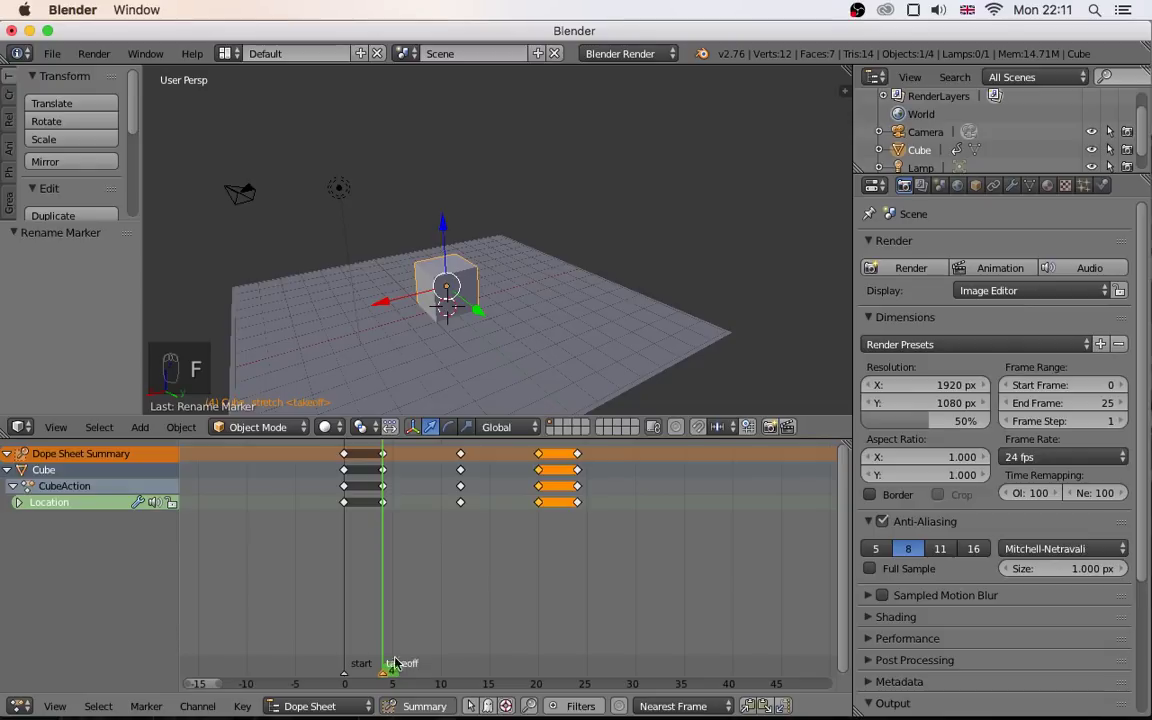
- Add a time marker named "top" at frame 12, the peak of the jump
{"action": "left_click", "coordinate": [457, 640]}
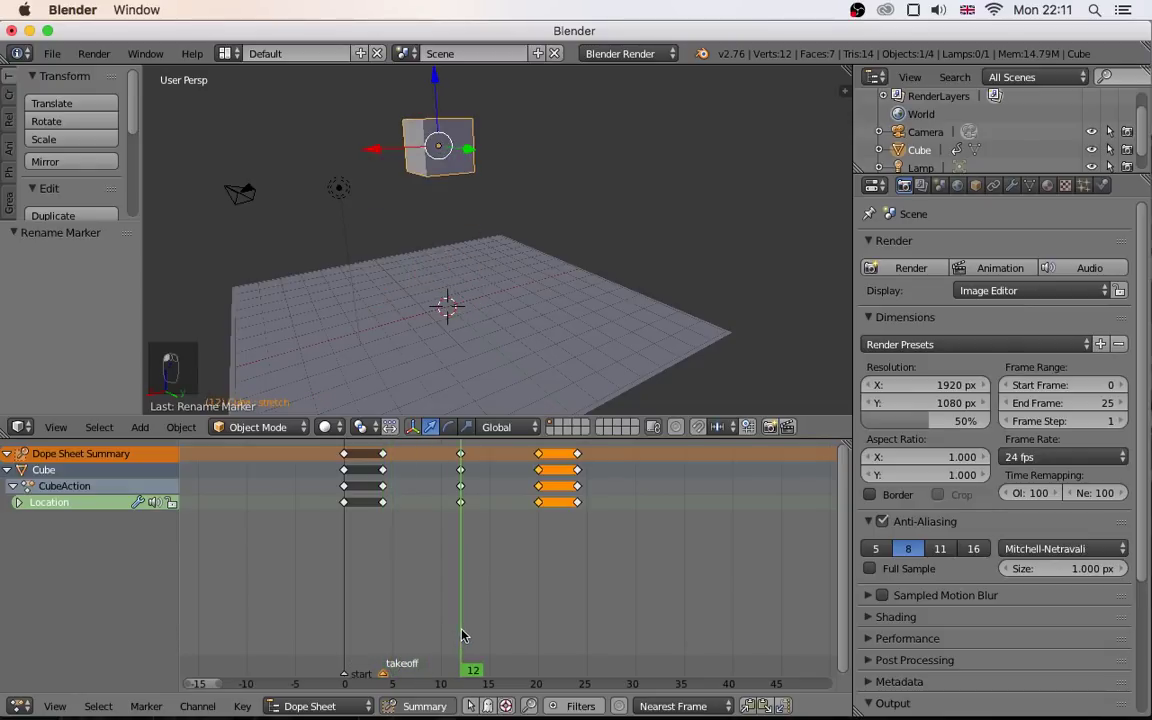
{"action": "key", "text": "m"}
{"action": "key", "text": "ctrl+m"}
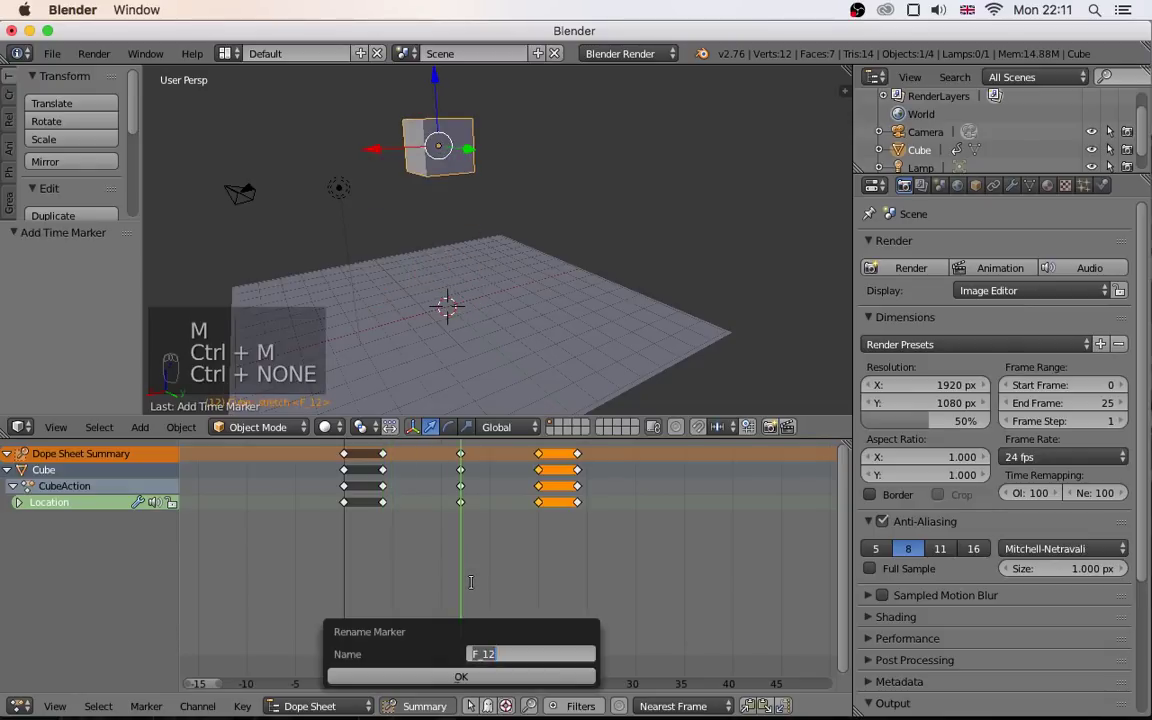
{"action": "type", "text": "top"}
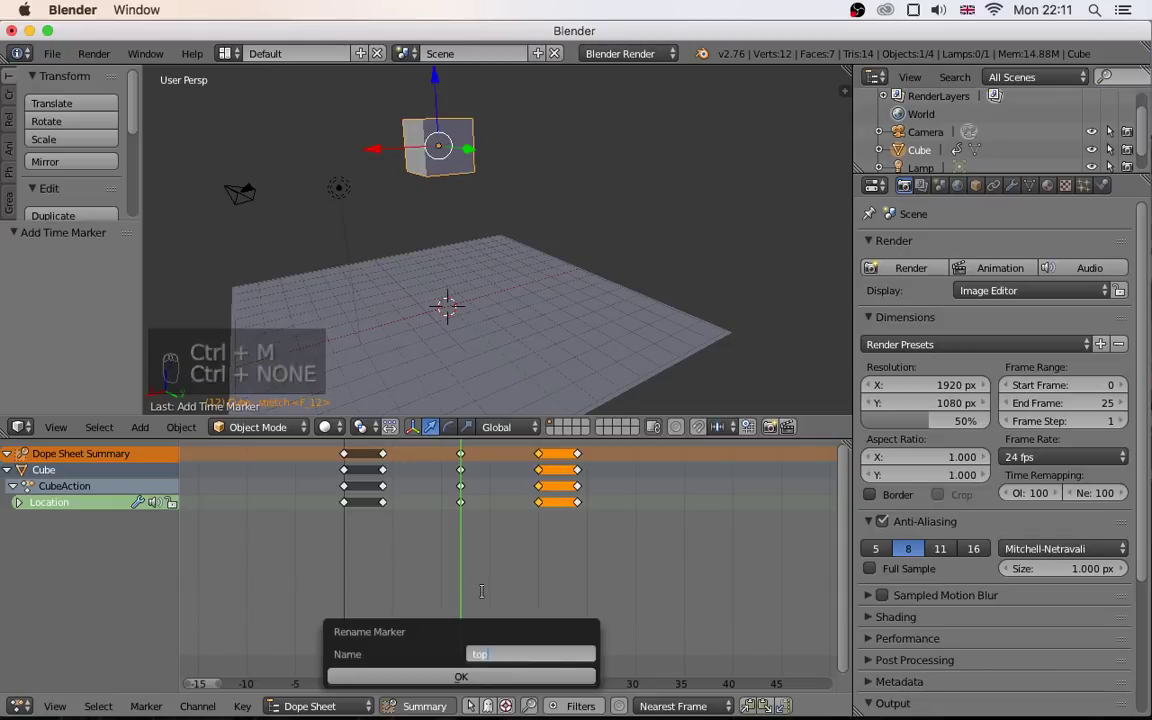
{"action": "left_click", "coordinate": [458, 678]}
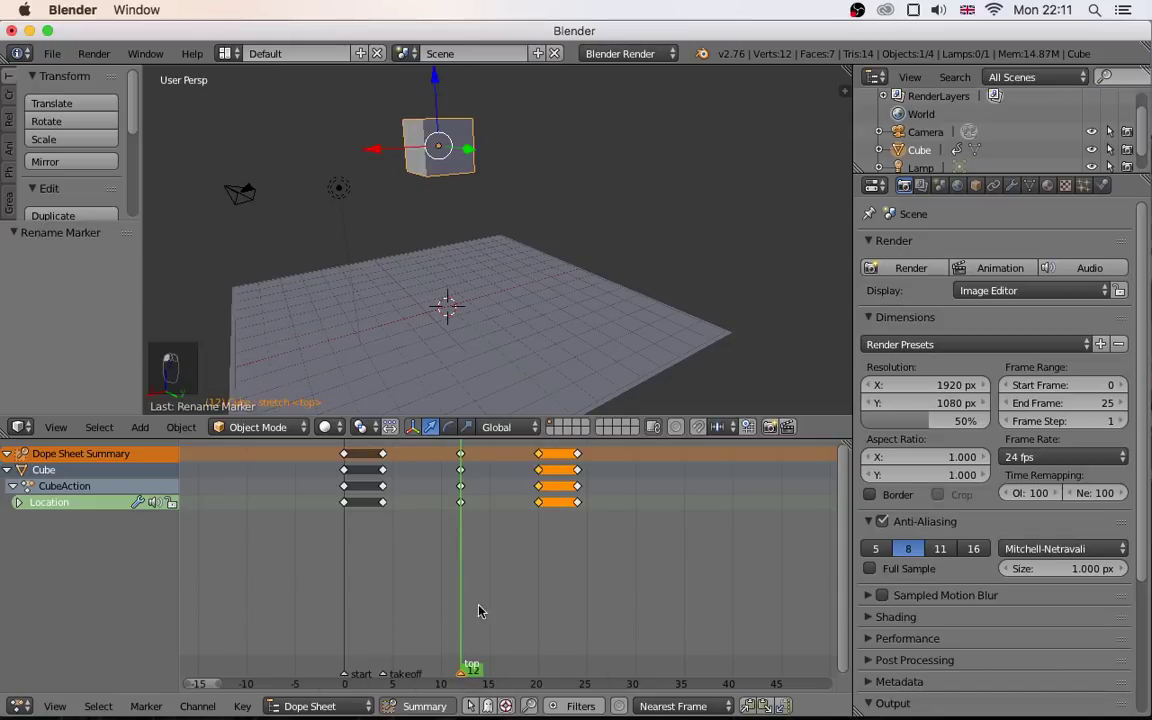
- Add a time marker named "landed" at frame 20, where the cube reaches the ground
{"action": "left_click_drag", "start_coordinate": [479, 611], "coordinate": [543, 612]}
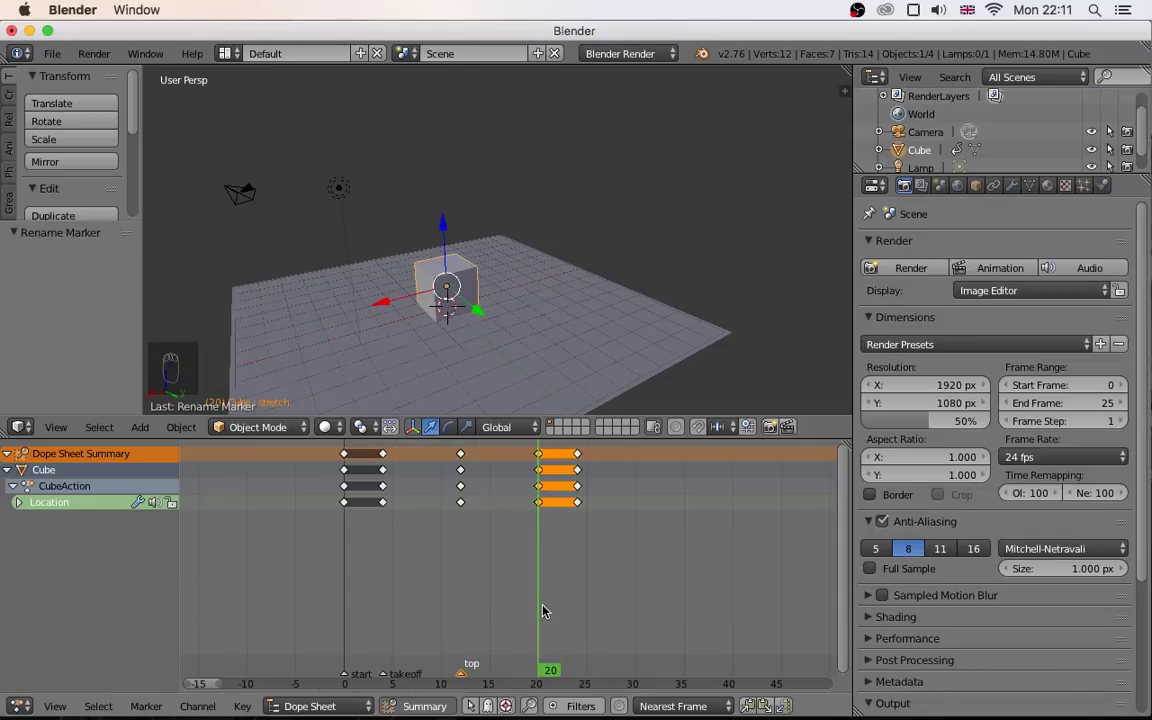
{"action": "key", "text": "m"}
{"action": "key", "text": "ctrl+m"}
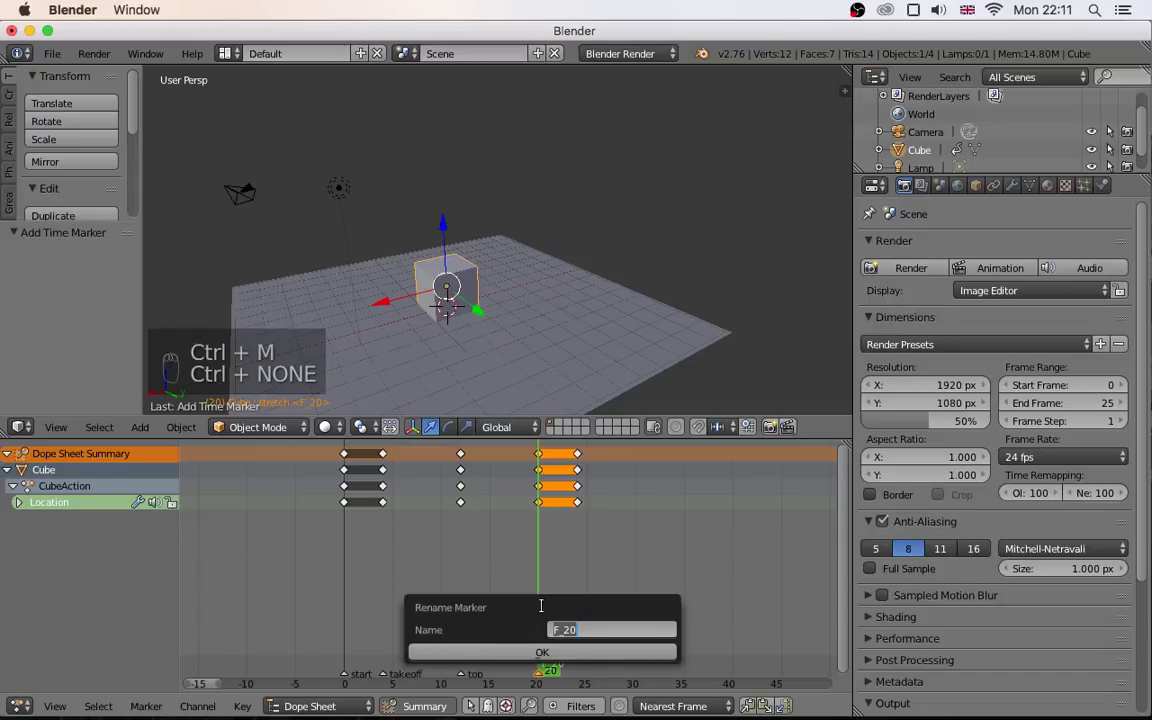
{"action": "type", "text": "landed"}
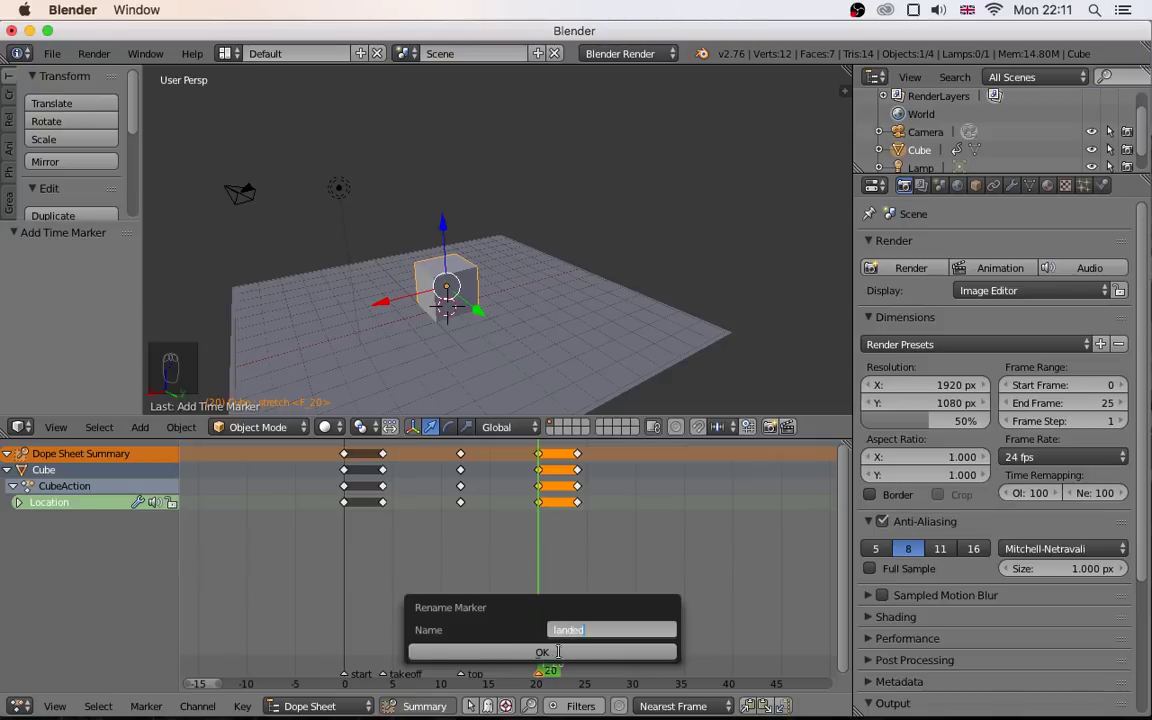
{"action": "key", "text": "Return"}
- Add a time marker named "end" at frame 24, on the last location keyframe
{"action": "left_click", "coordinate": [582, 615]}
{"action": "left_click_drag", "start_coordinate": [582, 615], "coordinate": [577, 615]}
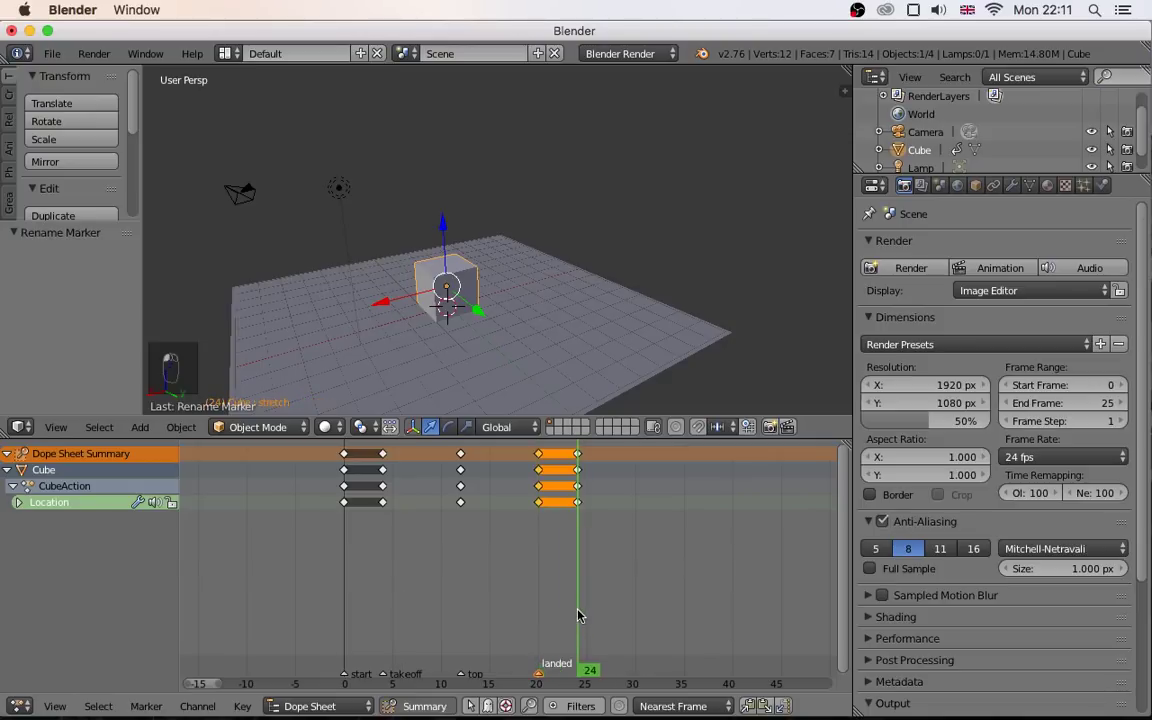
{"action": "key", "text": "m"}
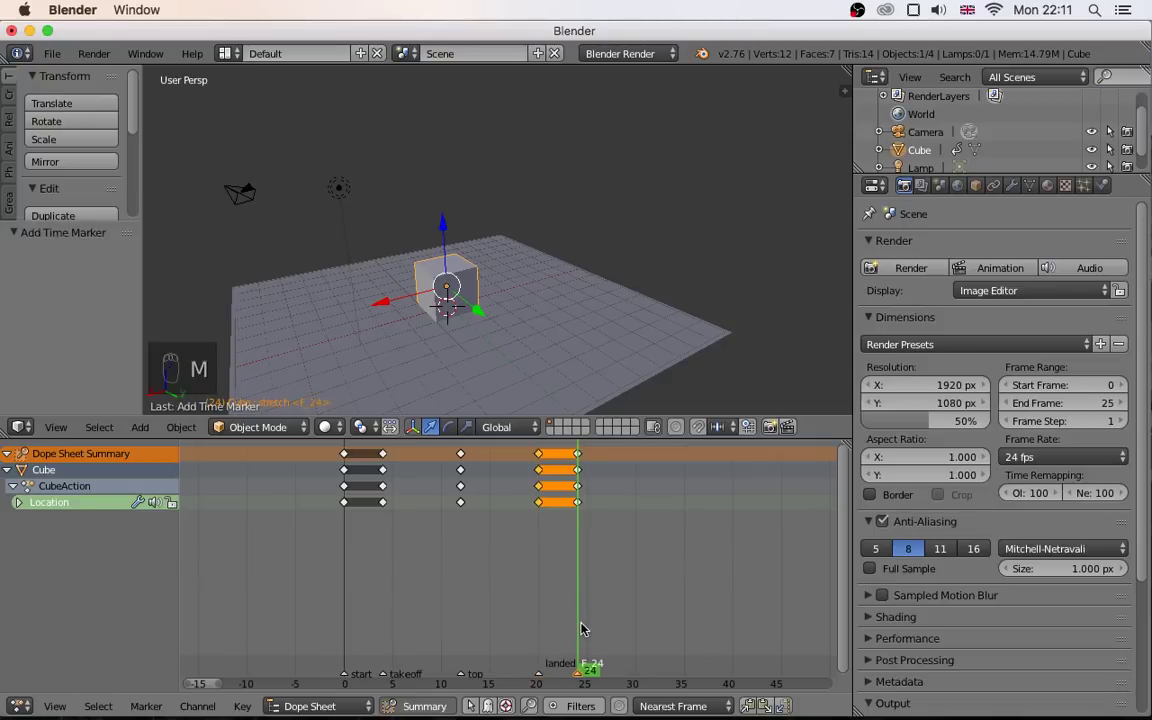
{"action": "key", "text": "ctrl+m"}
{"action": "type", "text": "end"}
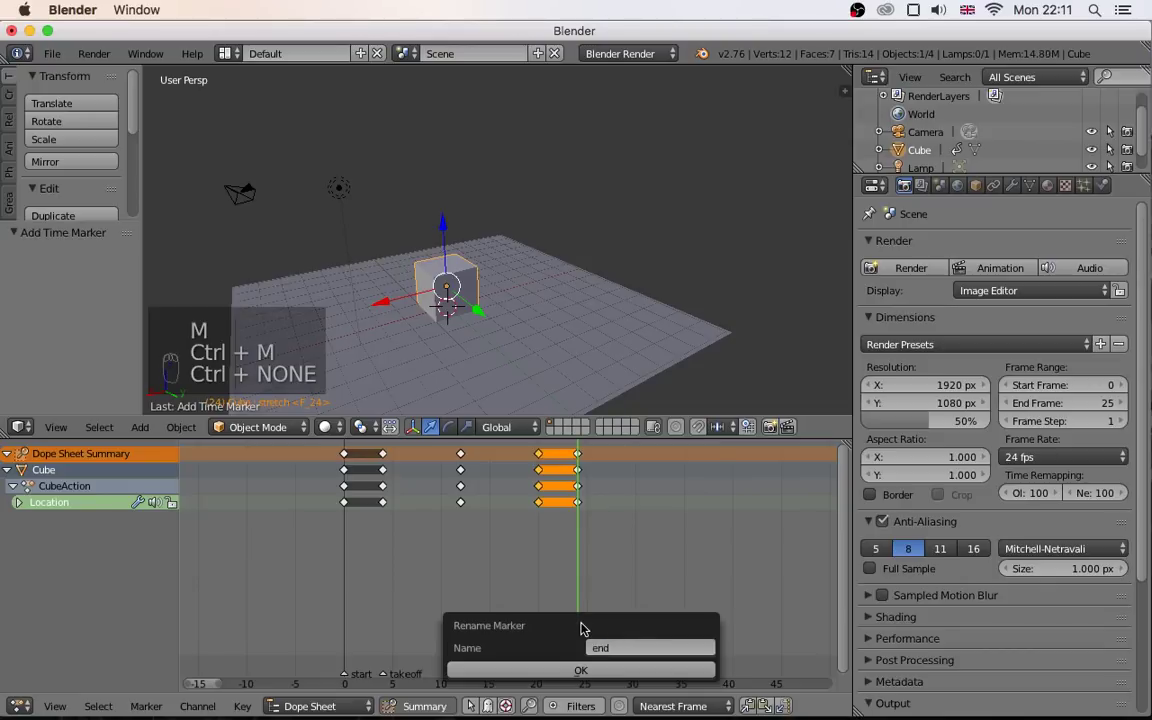
{"action": "key", "text": "Return"}
- Return to frame 0, switch to the Shape Key Editor and keyframe the squash shape key at 0
{"action": "mouse_move", "coordinate": [578, 540]}
{"action": "left_mouse_down"}
{"action": "mouse_move", "coordinate": [342, 568]}
{"action": "mouse_move", "coordinate": [420, 586]}
{"action": "mouse_move", "coordinate": [373, 586]}
{"action": "mouse_move", "coordinate": [375, 624]}
{"action": "mouse_move", "coordinate": [445, 630]}
{"action": "mouse_move", "coordinate": [381, 625]}
{"action": "mouse_move", "coordinate": [441, 634]}
{"action": "mouse_move", "coordinate": [352, 661]}
{"action": "left_mouse_up"}
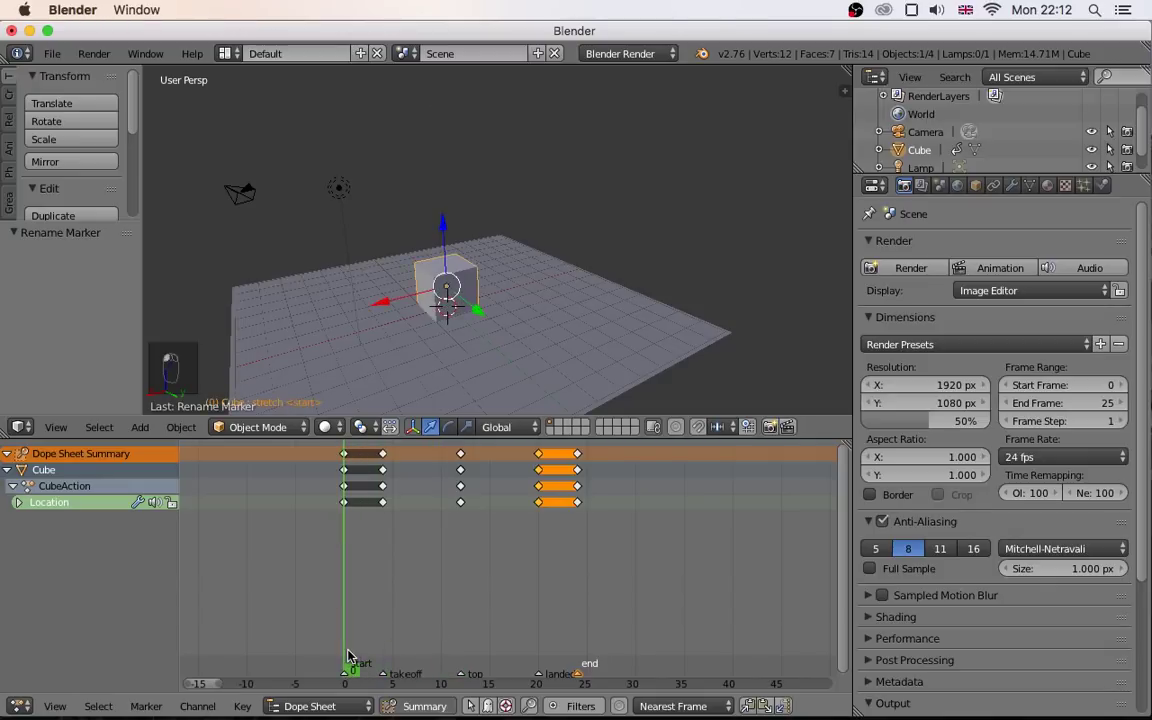
{"action": "left_click", "coordinate": [312, 706]}
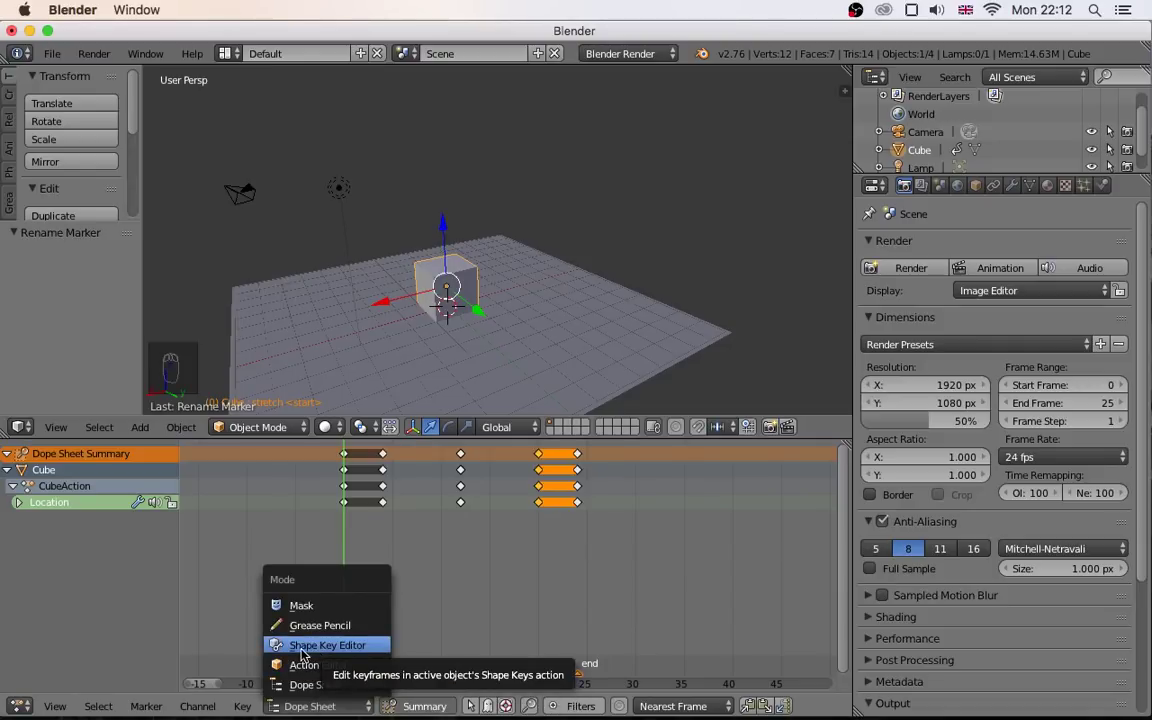
{"action": "left_click", "coordinate": [300, 647]}
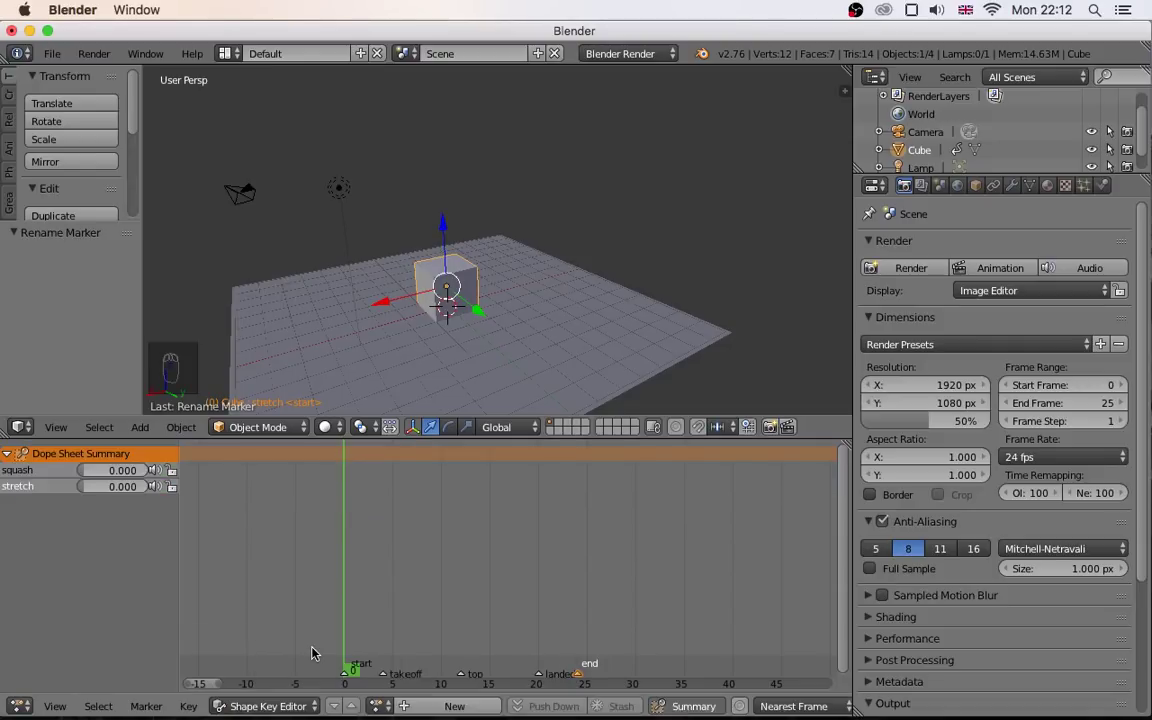
{"action": "mouse_move", "coordinate": [348, 617]}
{"action": "left_mouse_down"}
{"action": "mouse_move", "coordinate": [400, 625]}
{"action": "mouse_move", "coordinate": [342, 626]}
{"action": "left_mouse_up"}
{"action": "right_click", "coordinate": [108, 476]}
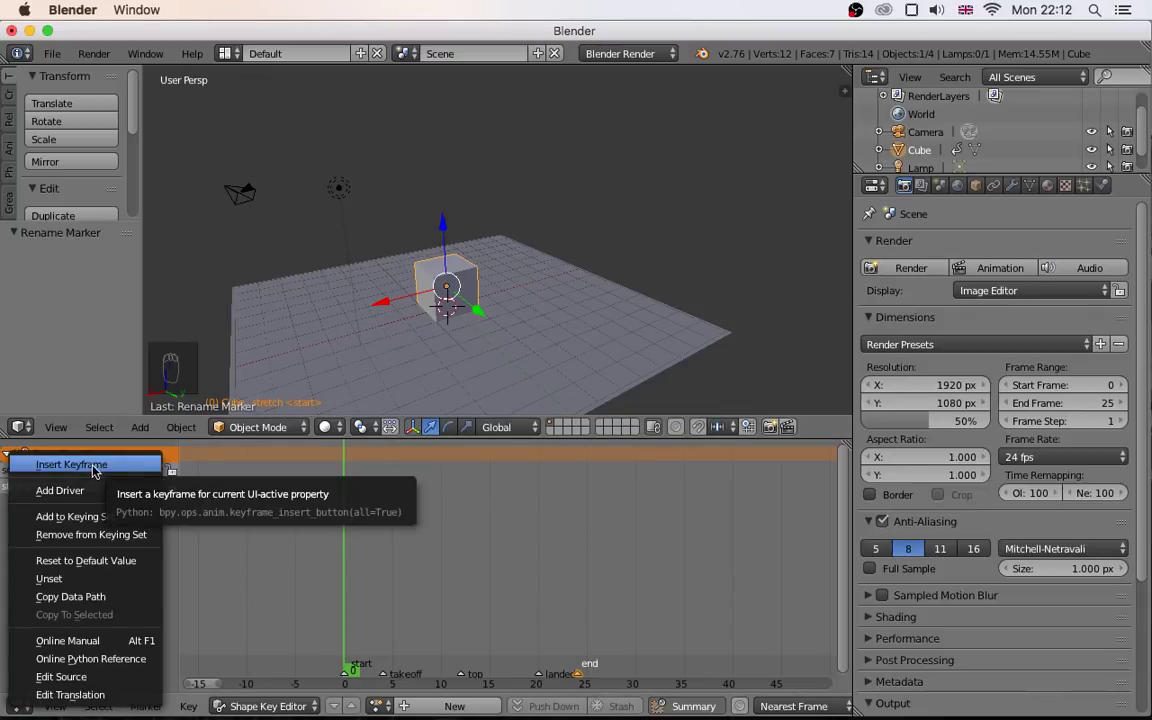
{"action": "left_click", "coordinate": [94, 468]}
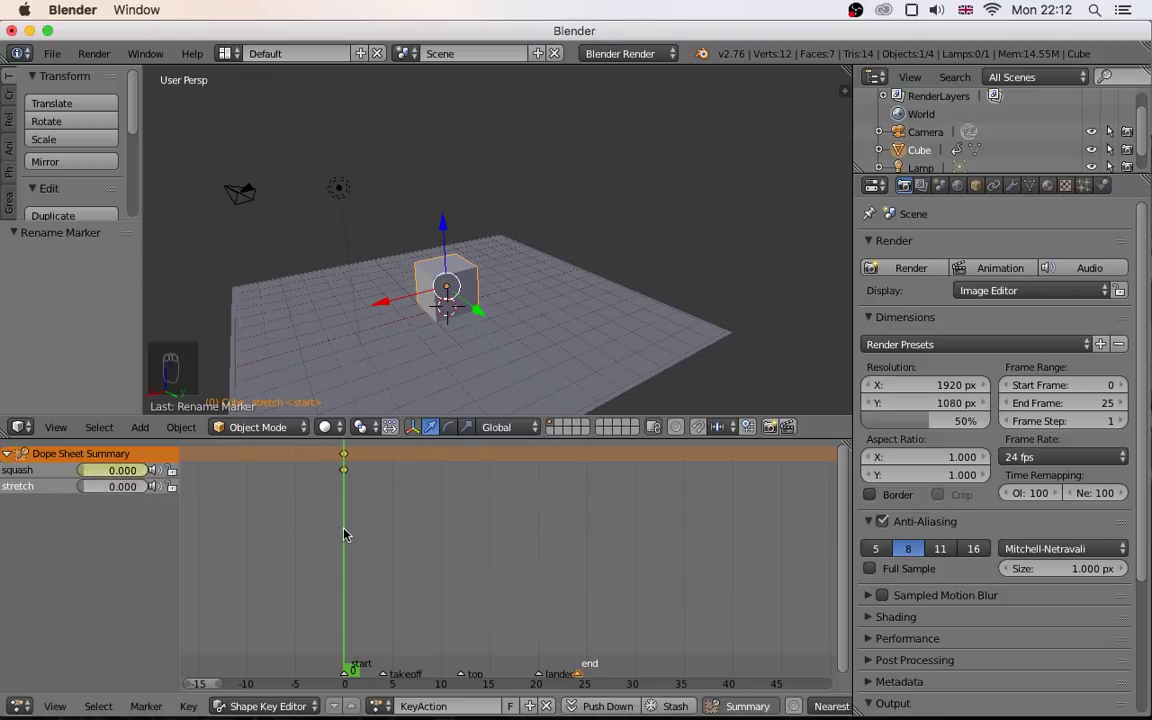
- Set the squash shape key to 1.000 at frame 2, midway between the start and takeoff markers
{"action": "scroll", "coordinate": [345, 537], "scroll_direction": "up", "scroll_amount": 2}
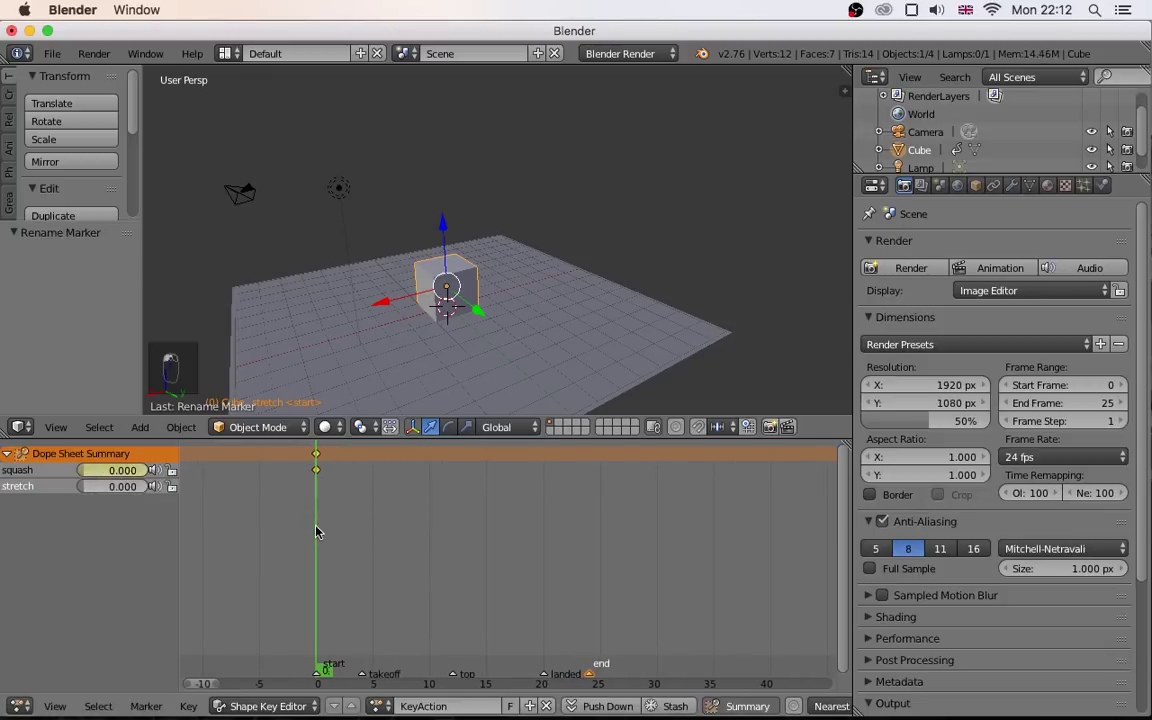
{"action": "left_click_drag", "start_coordinate": [324, 533], "coordinate": [335, 533]}
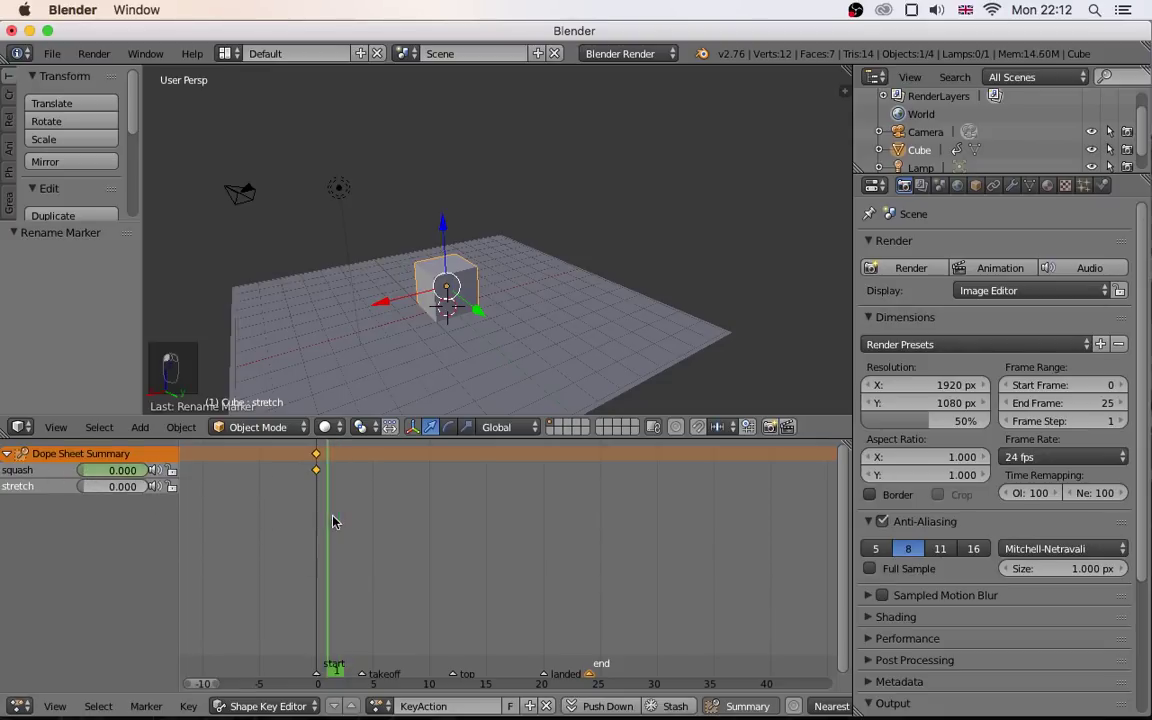
{"action": "mouse_move", "coordinate": [334, 524]}
{"action": "left_mouse_down"}
{"action": "mouse_move", "coordinate": [362, 535]}
{"action": "mouse_move", "coordinate": [340, 535]}
{"action": "left_mouse_up"}
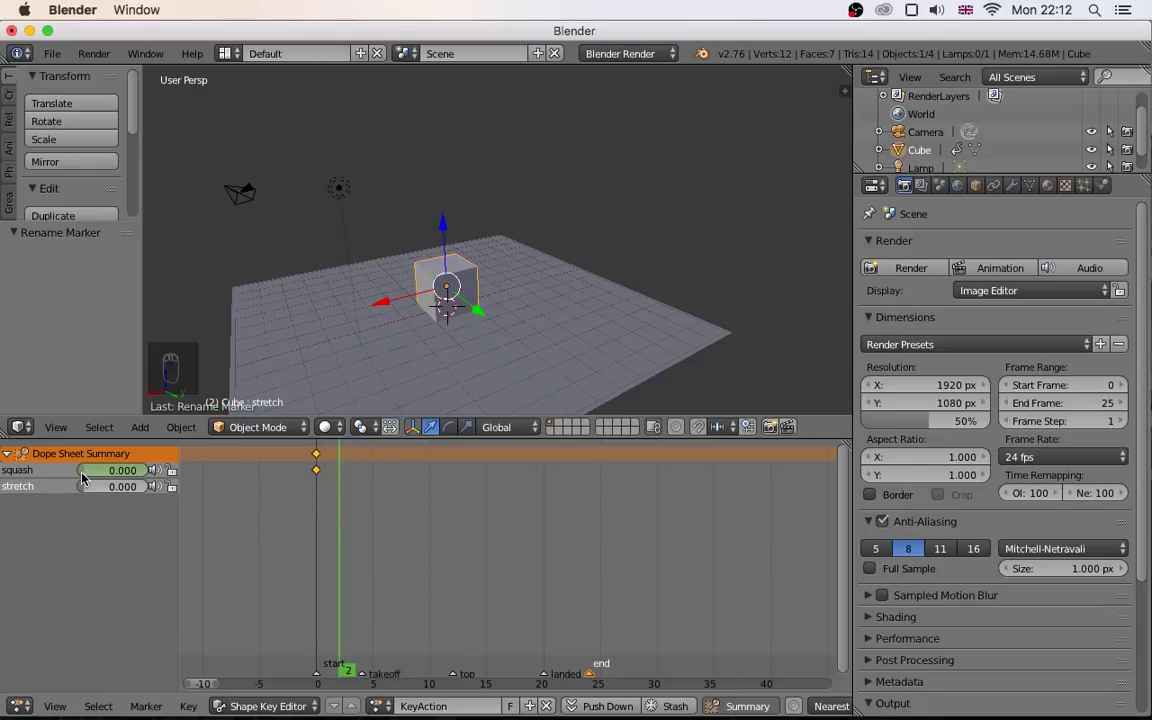
{"action": "left_click_drag", "start_coordinate": [83, 478], "coordinate": [188, 478]}
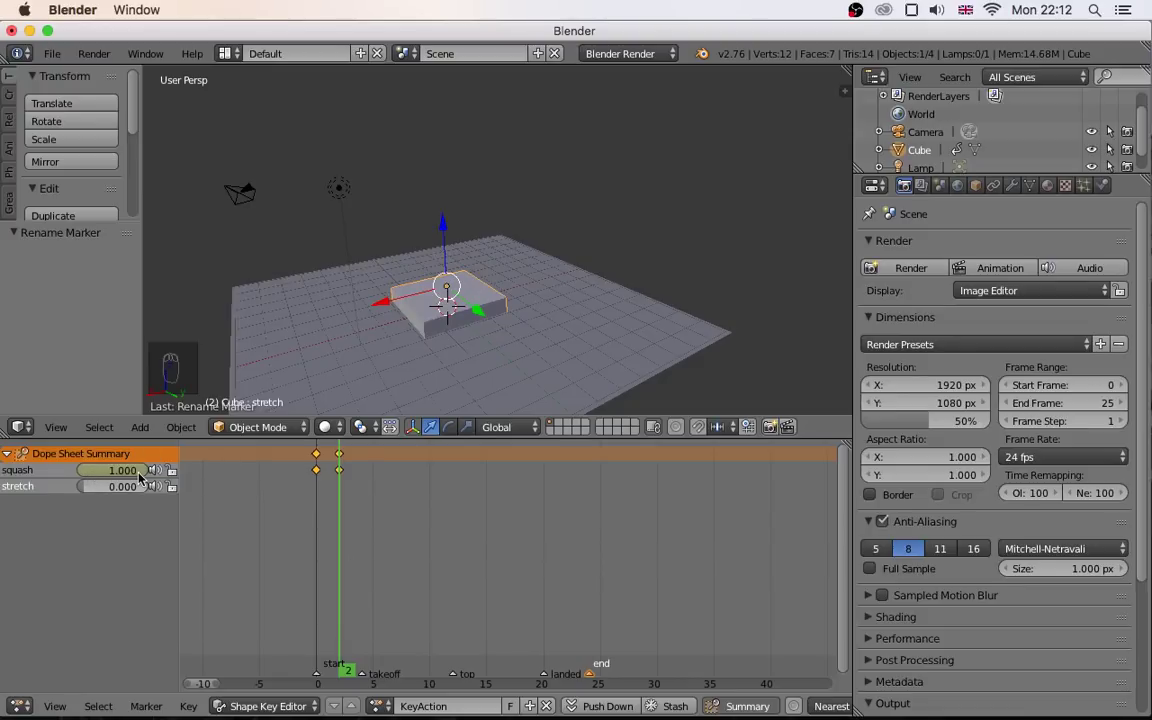
- Set the squash shape key to 0 and keyframe it at frame 4, on the takeoff marker
{"action": "left_click", "coordinate": [316, 494]}
{"action": "mouse_move", "coordinate": [323, 497]}
{"action": "left_mouse_down"}
{"action": "mouse_move", "coordinate": [342, 496]}
{"action": "mouse_move", "coordinate": [311, 496]}
{"action": "mouse_move", "coordinate": [362, 506]}
{"action": "left_mouse_up"}
{"action": "double_click", "coordinate": [125, 467]}
{"action": "type", "text": "0"}
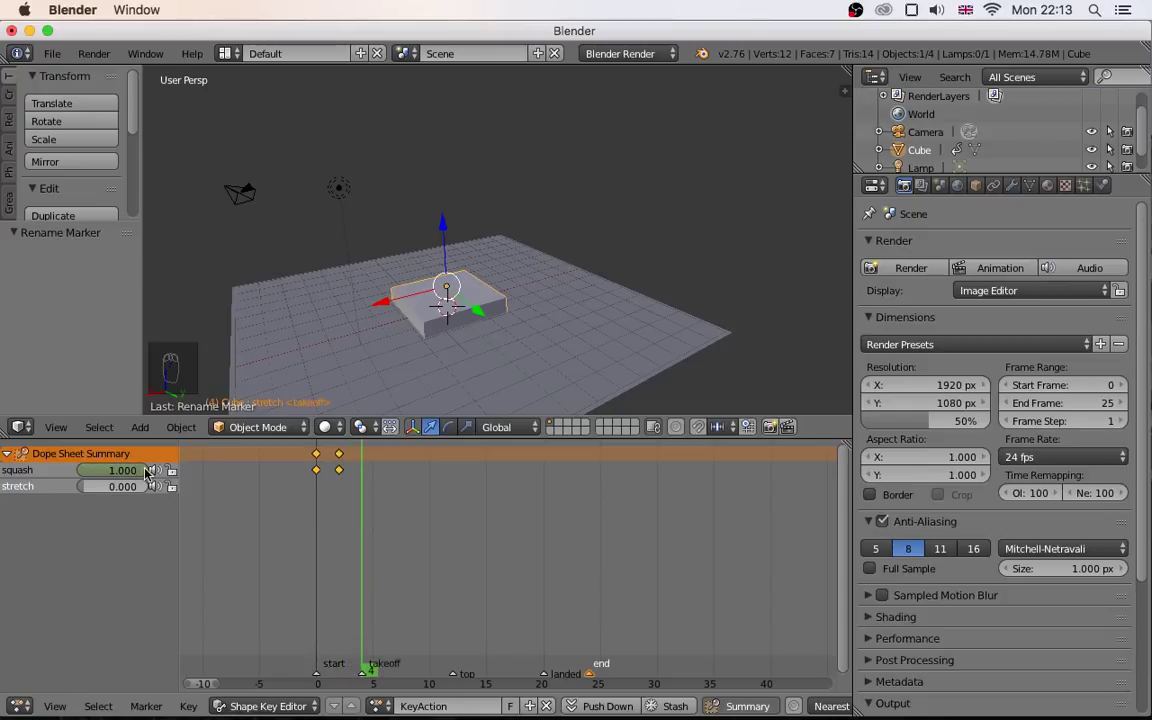
{"action": "key", "text": "Return"}
{"action": "key", "text": "i"}
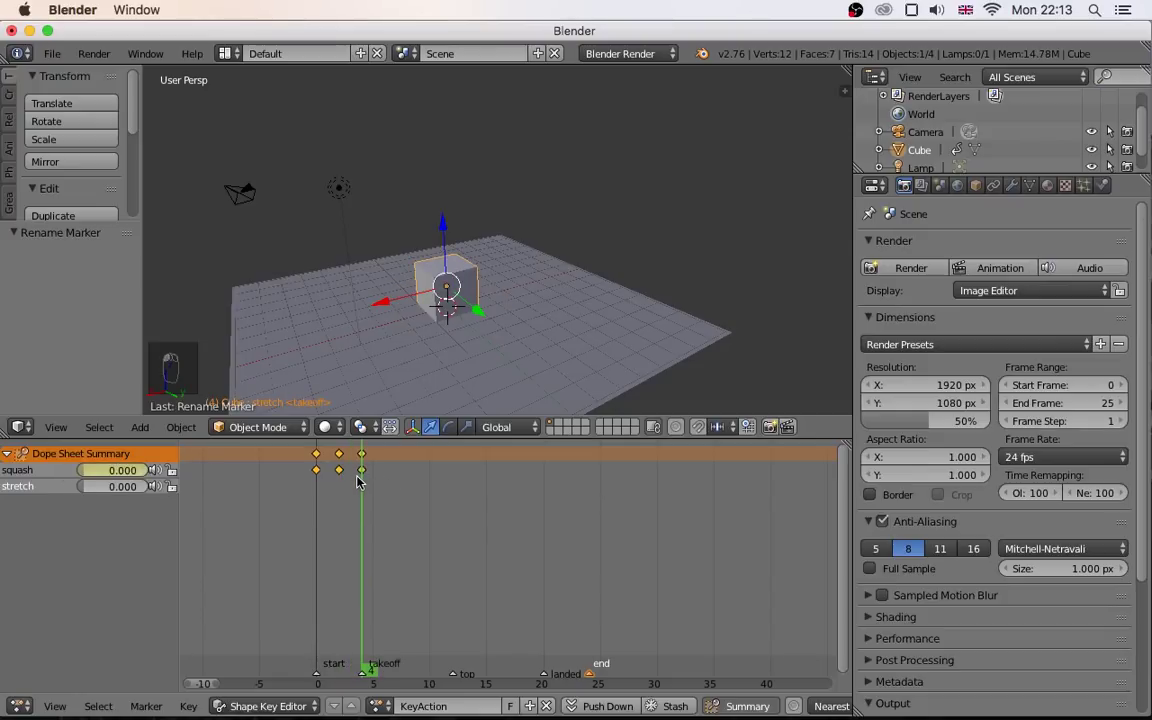
- Scrub through the jump up to the top marker, and keyframe the stretch shape key at 0 at frame 4
{"action": "key", "text": "shift+Left"}
{"action": "left_click_drag", "start_coordinate": [335, 502], "coordinate": [455, 506]}
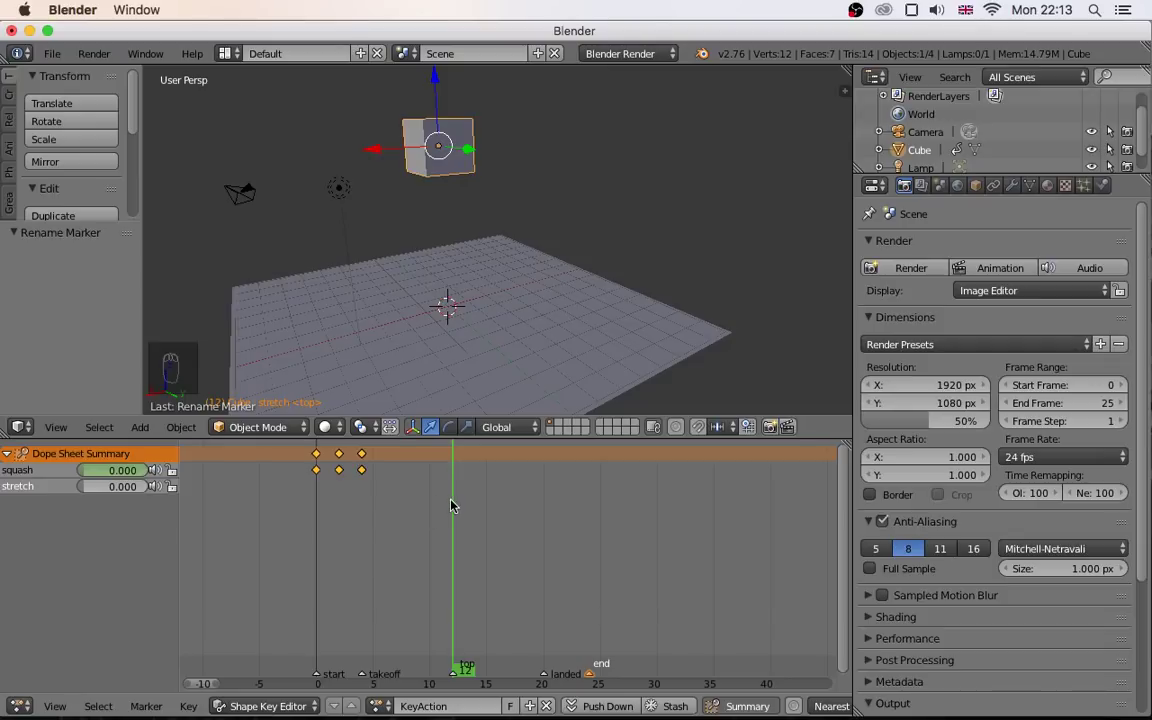
{"action": "left_click_drag", "start_coordinate": [430, 502], "coordinate": [363, 532]}
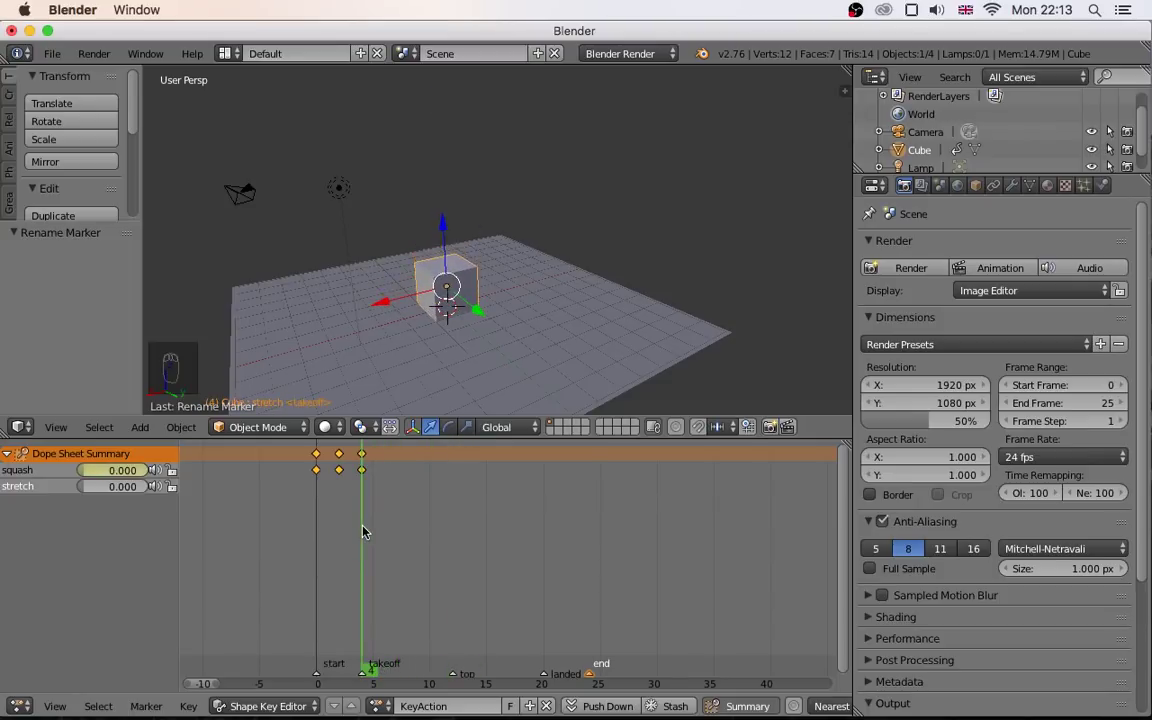
{"action": "right_click", "coordinate": [88, 487]}
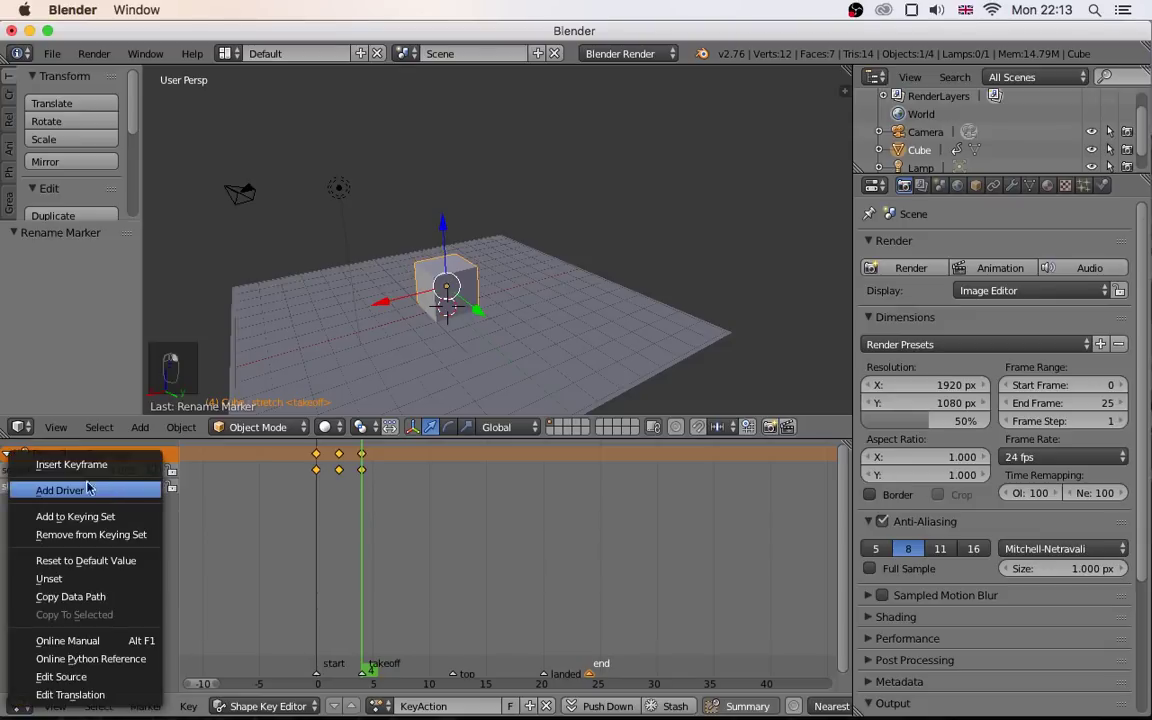
{"action": "left_click", "coordinate": [70, 464]}
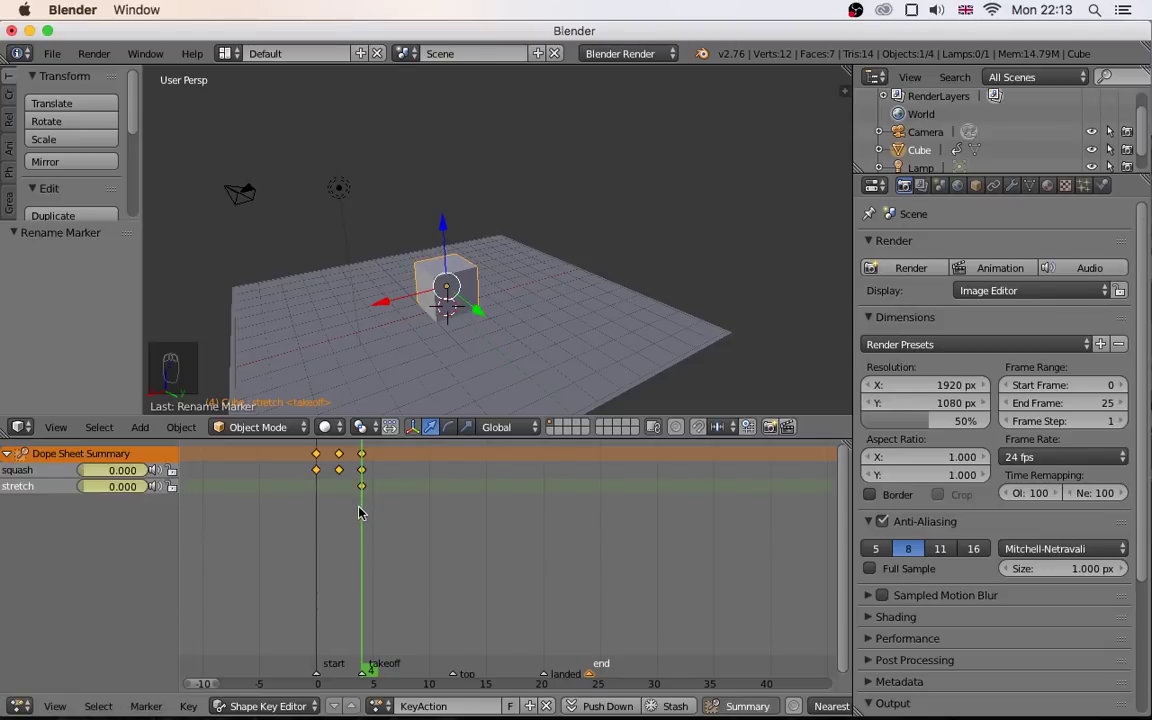
- Set the stretch shape key to 1.000 and keyframe it at frame 12, on the top marker
{"action": "left_click_drag", "start_coordinate": [373, 515], "coordinate": [451, 523]}
{"action": "left_click_drag", "start_coordinate": [87, 490], "coordinate": [155, 493]}
{"action": "key", "text": "i"}
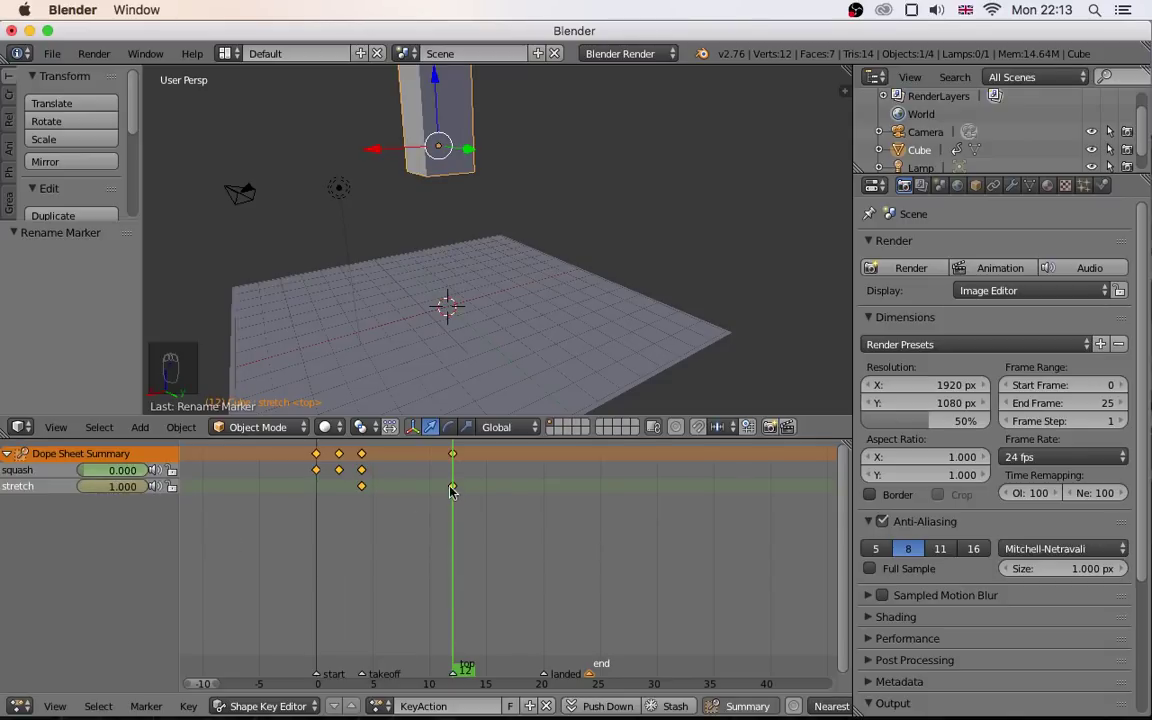
- Set the stretch shape key to 0 and keyframe it at frame 20, on the landed marker
{"action": "left_click_drag", "start_coordinate": [450, 515], "coordinate": [543, 528]}
{"action": "left_click_drag", "start_coordinate": [138, 486], "coordinate": [75, 487]}
{"action": "mouse_move", "coordinate": [548, 527]}
{"action": "left_mouse_down"}
{"action": "mouse_move", "coordinate": [314, 535]}
{"action": "mouse_move", "coordinate": [581, 537]}
{"action": "mouse_move", "coordinate": [540, 544]}
{"action": "left_mouse_up"}
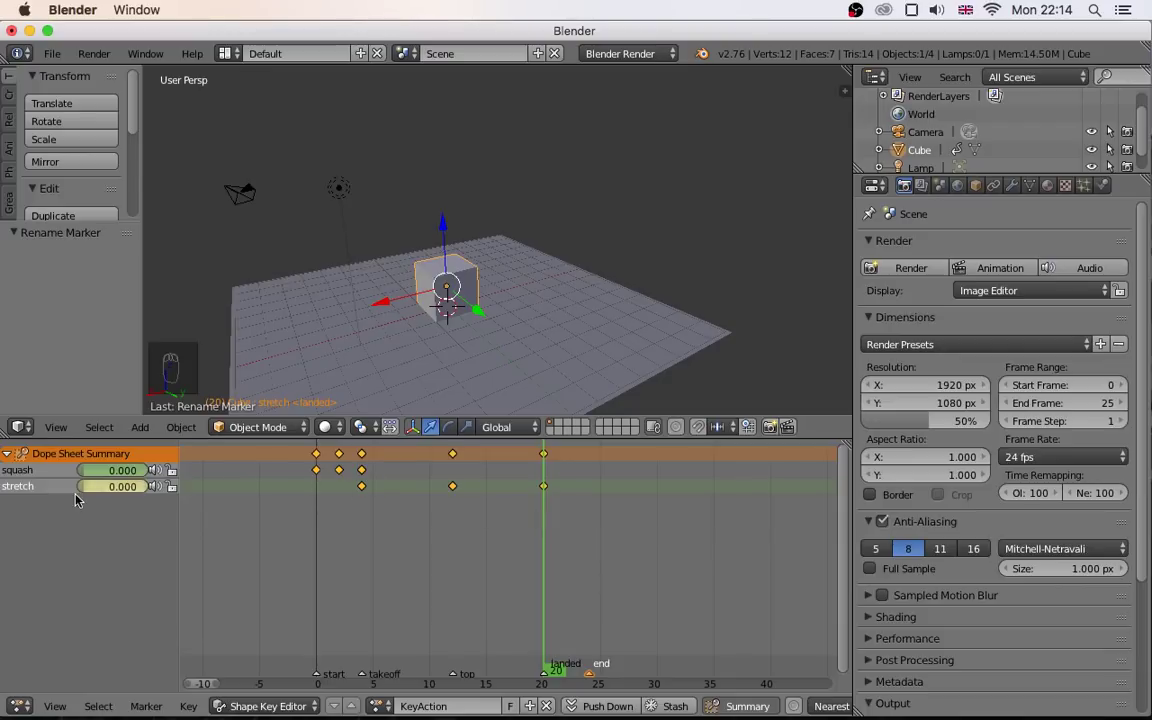
- Keyframe the squash shape key at 0 at frame 20, and check the hold between the takeoff and landed markers
{"action": "right_click", "coordinate": [112, 471]}
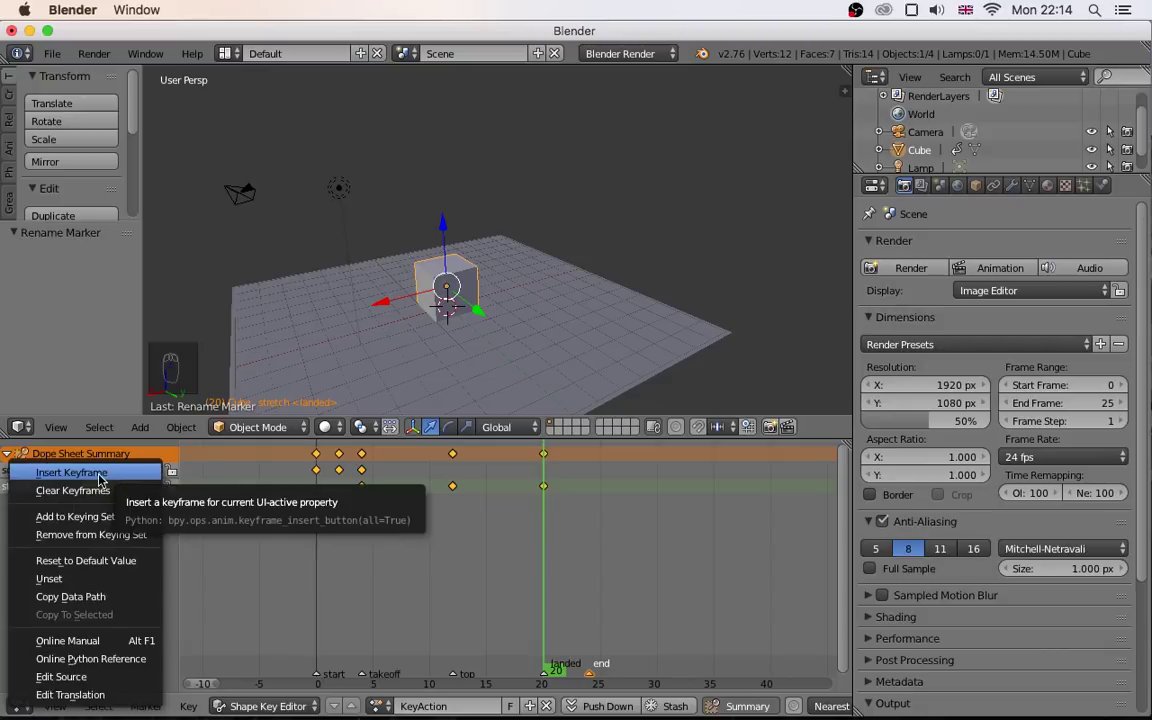
{"action": "left_click", "coordinate": [99, 476]}
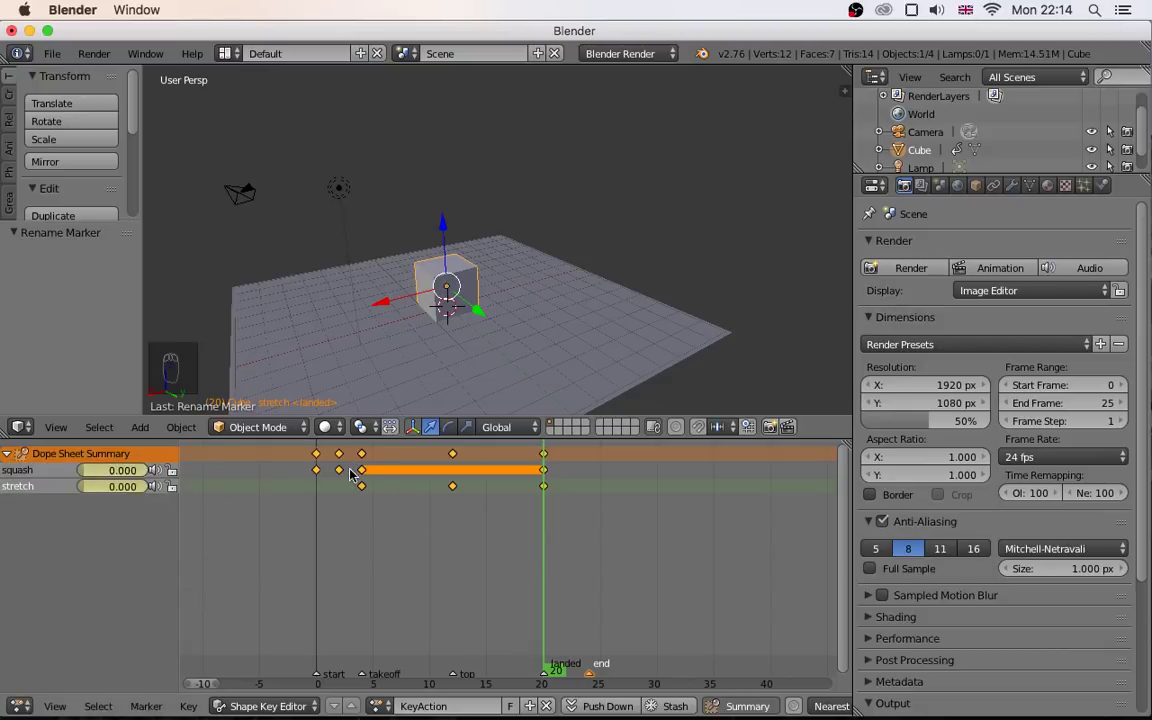
{"action": "left_click", "coordinate": [362, 507]}
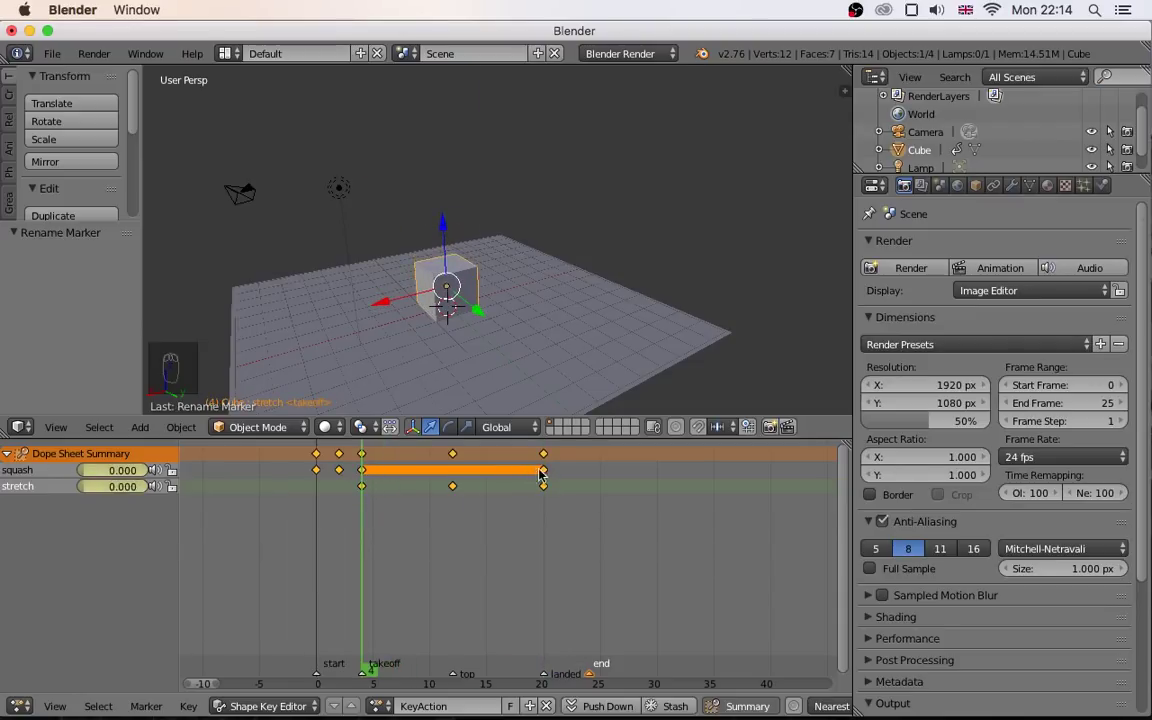
{"action": "left_click", "coordinate": [362, 482]}
{"action": "left_click_drag", "start_coordinate": [362, 500], "coordinate": [542, 516]}
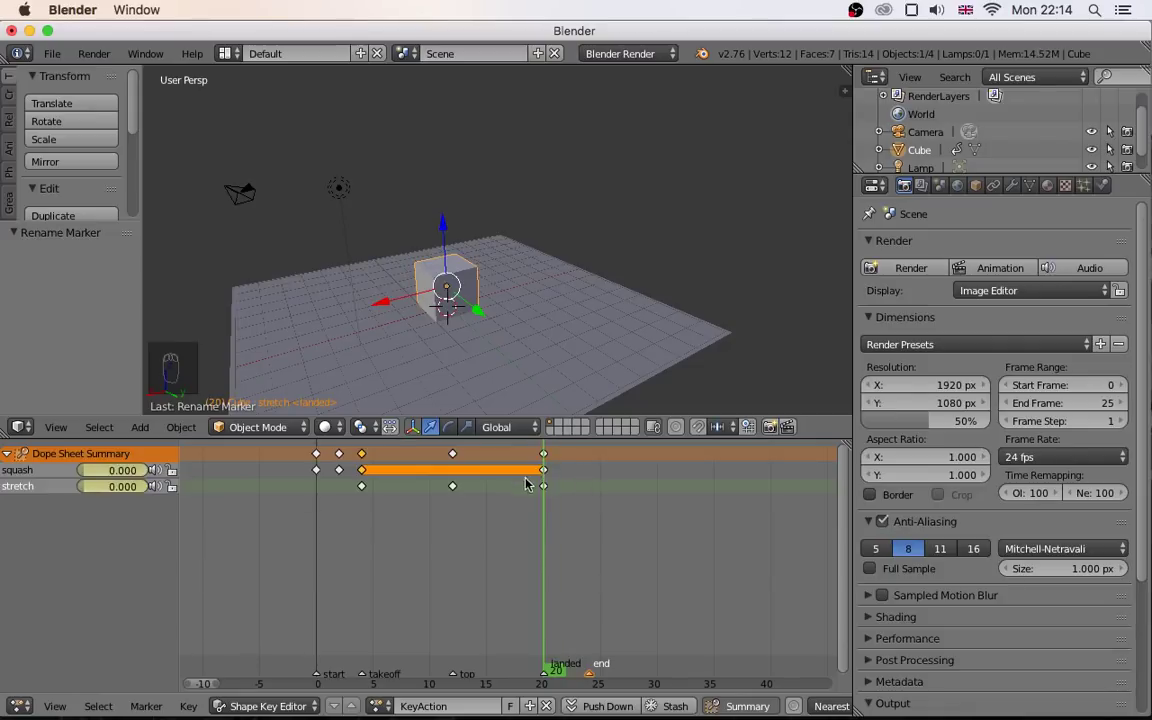
- Keyframe the squash shape key at 1.000 at frame 22 and at 0 at frame 24, on the end marker
{"action": "left_click", "coordinate": [564, 531]}
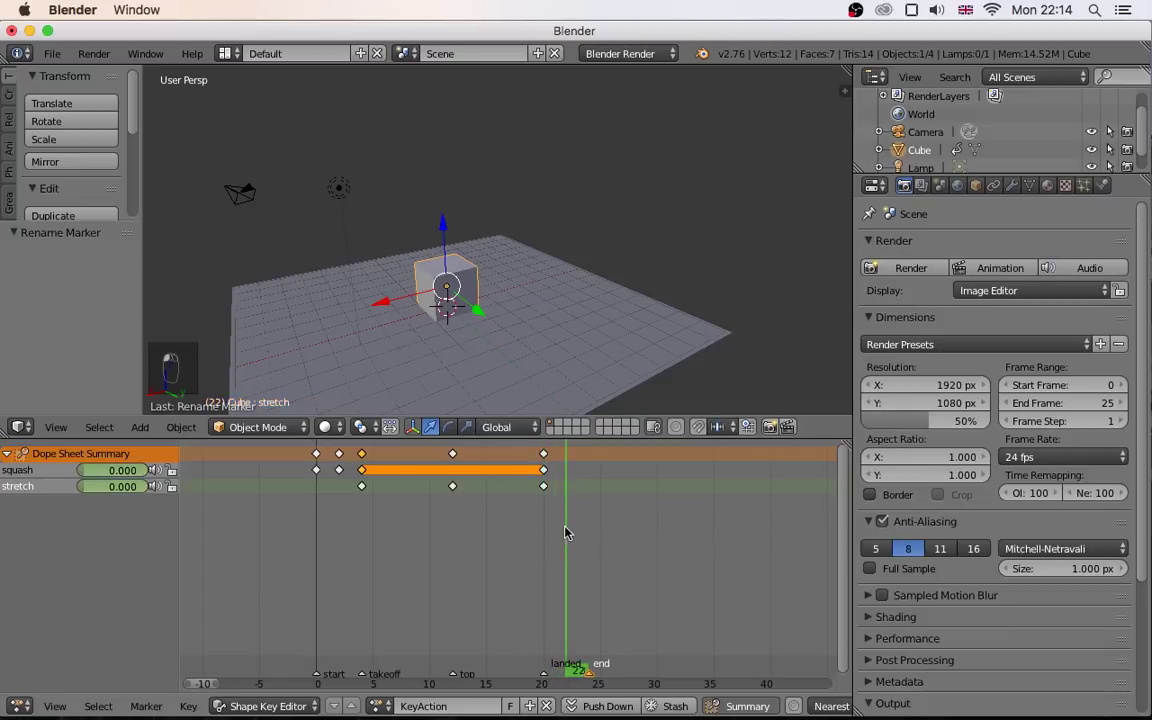
{"action": "left_click_drag", "start_coordinate": [562, 532], "coordinate": [562, 532]}
{"action": "left_click_drag", "start_coordinate": [120, 470], "coordinate": [211, 484]}
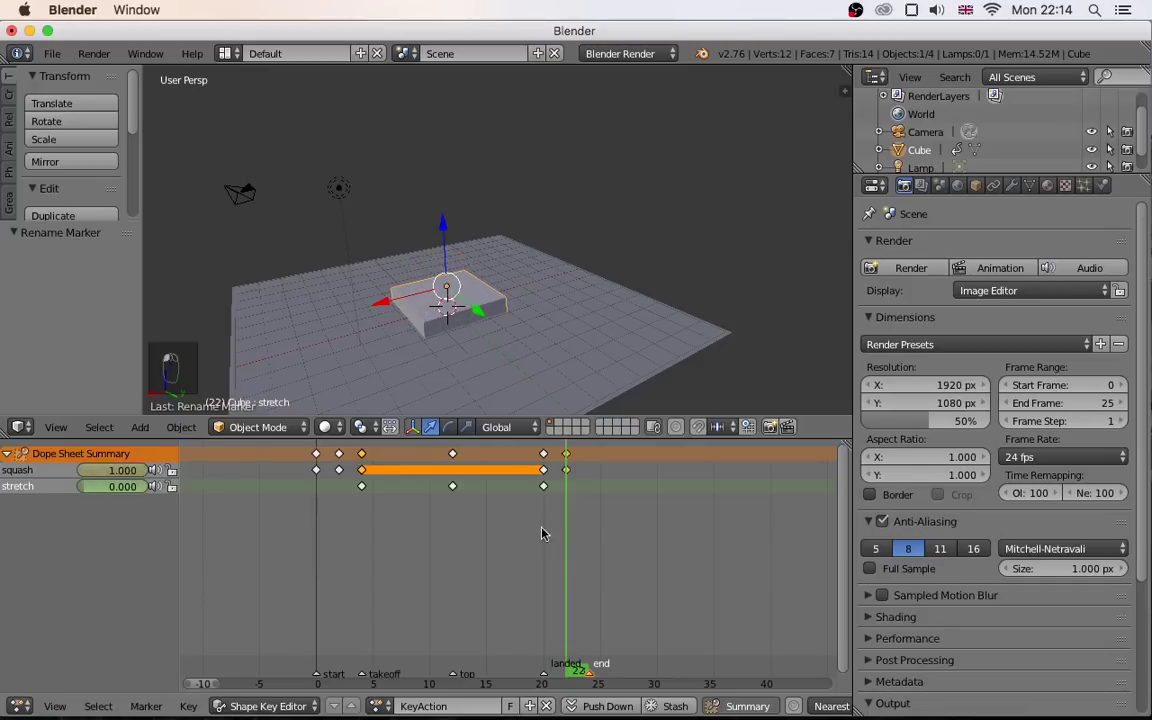
{"action": "left_click_drag", "start_coordinate": [568, 535], "coordinate": [586, 539]}
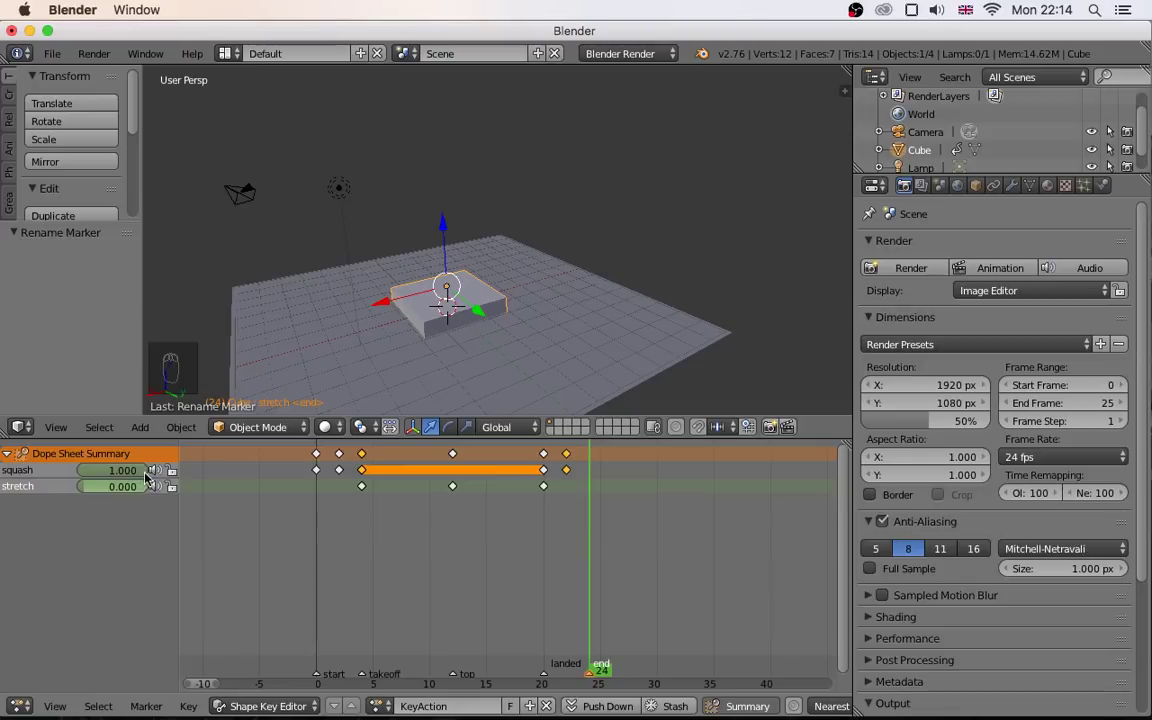
{"action": "left_click_drag", "start_coordinate": [133, 472], "coordinate": [33, 480]}
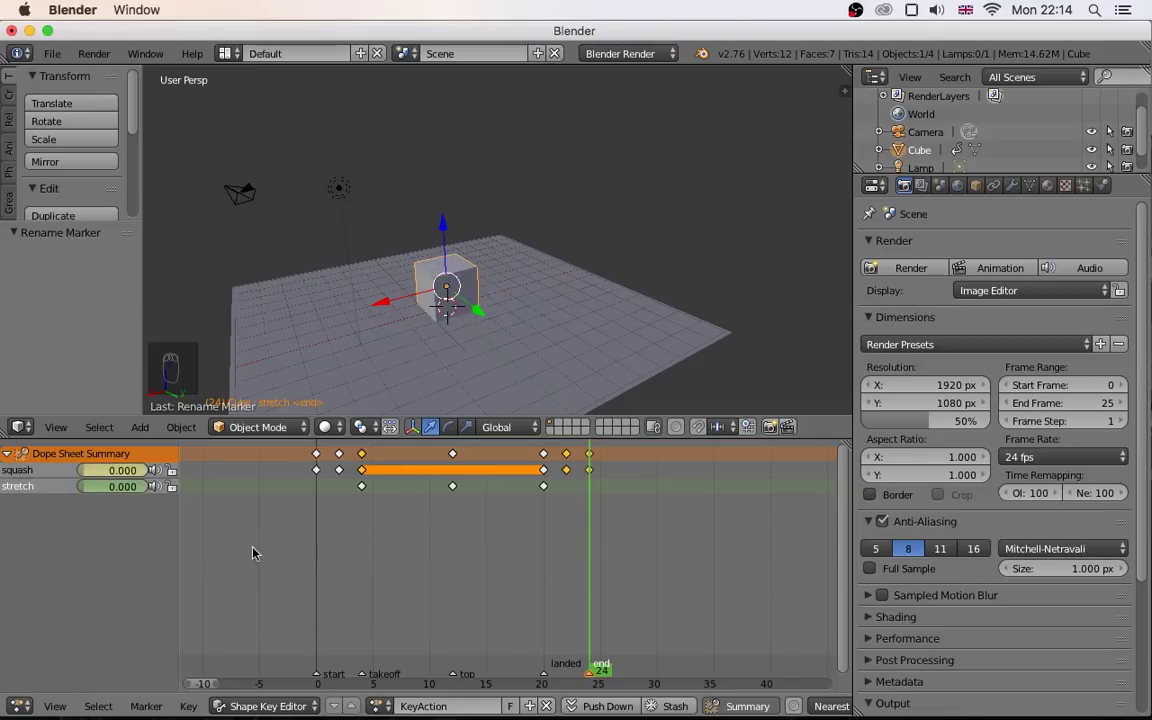
- Play the jump animation from frame 0 and view the cube from another angle
{"action": "left_click_drag", "start_coordinate": [586, 565], "coordinate": [297, 577]}
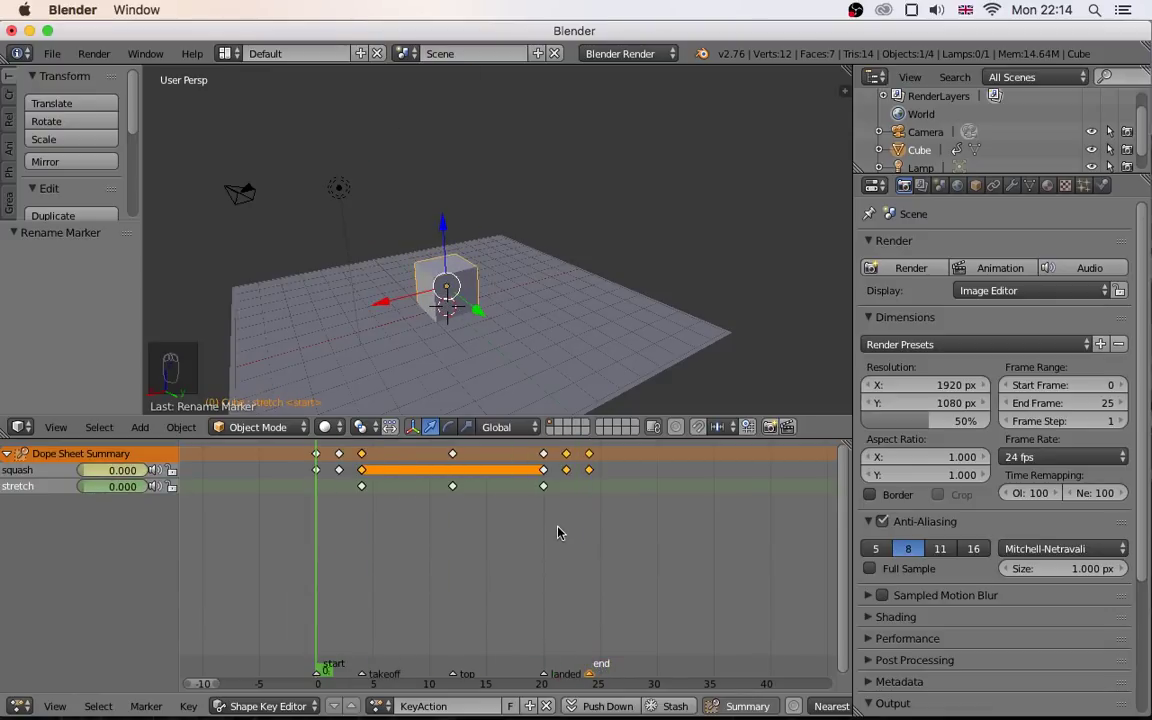
{"action": "key", "text": "alt+a"}
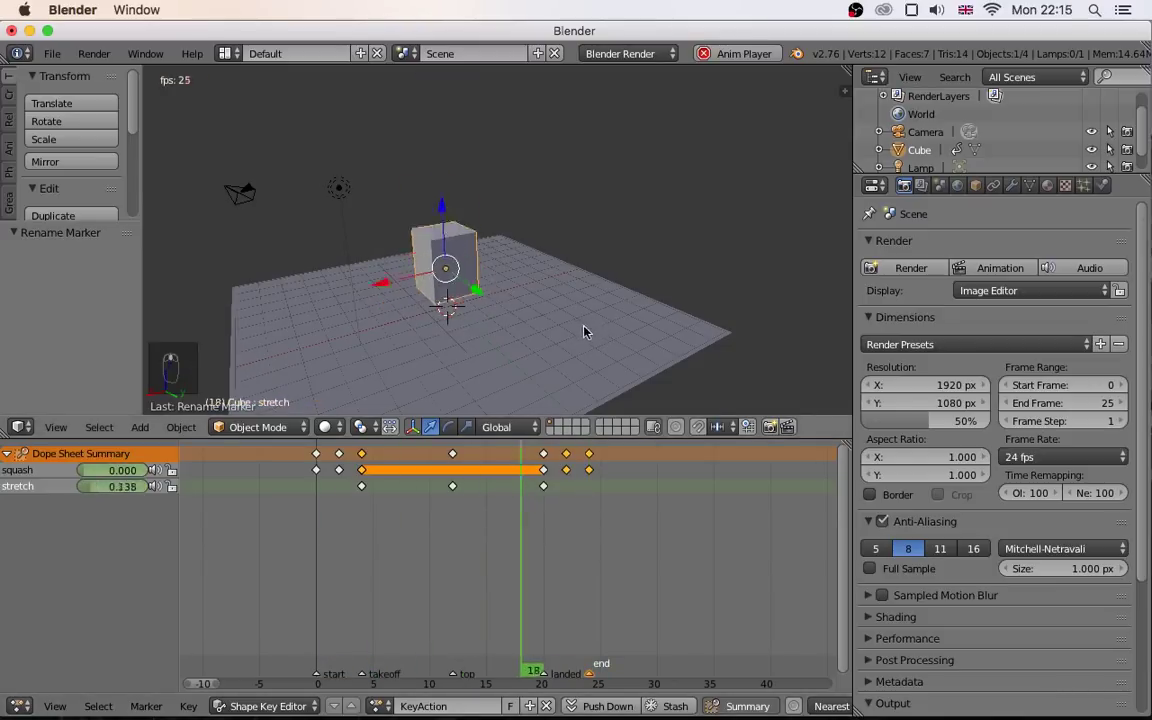
{"action": "middle_click_drag", "start_coordinate": [585, 332], "coordinate": [525, 347]}
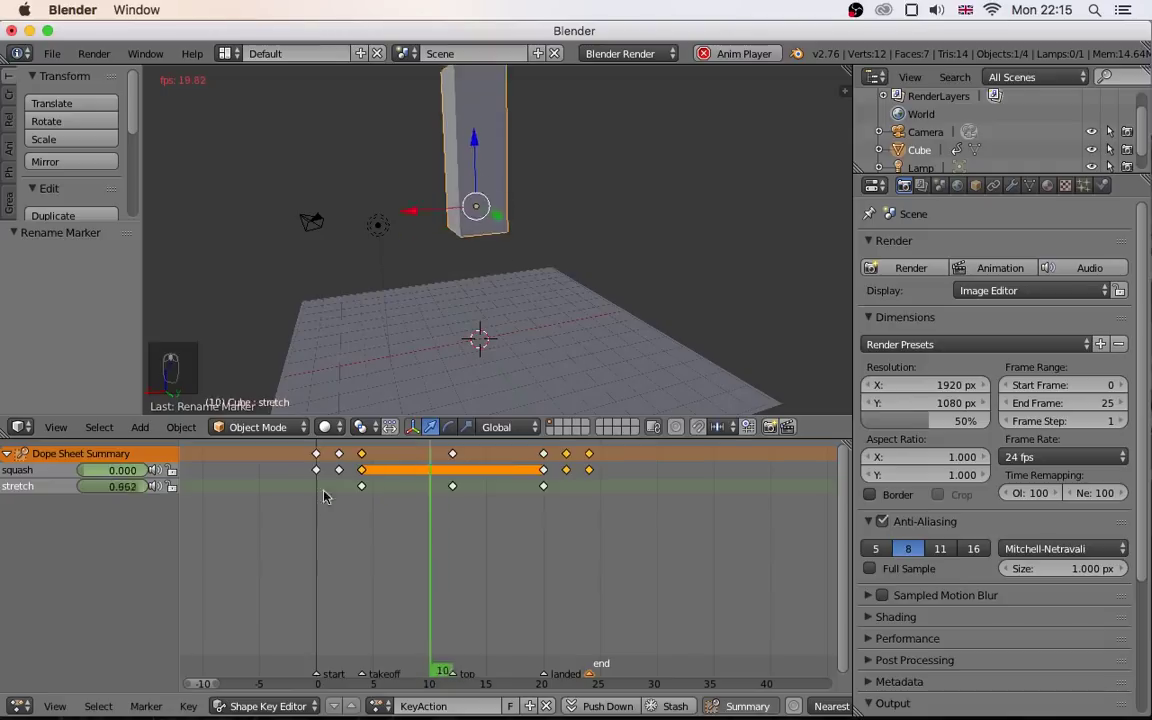
- Switch the animation editor to Dope Sheet mode, stop playback and expand the Key channel to show the shape key values
{"action": "left_click", "coordinate": [265, 706]}
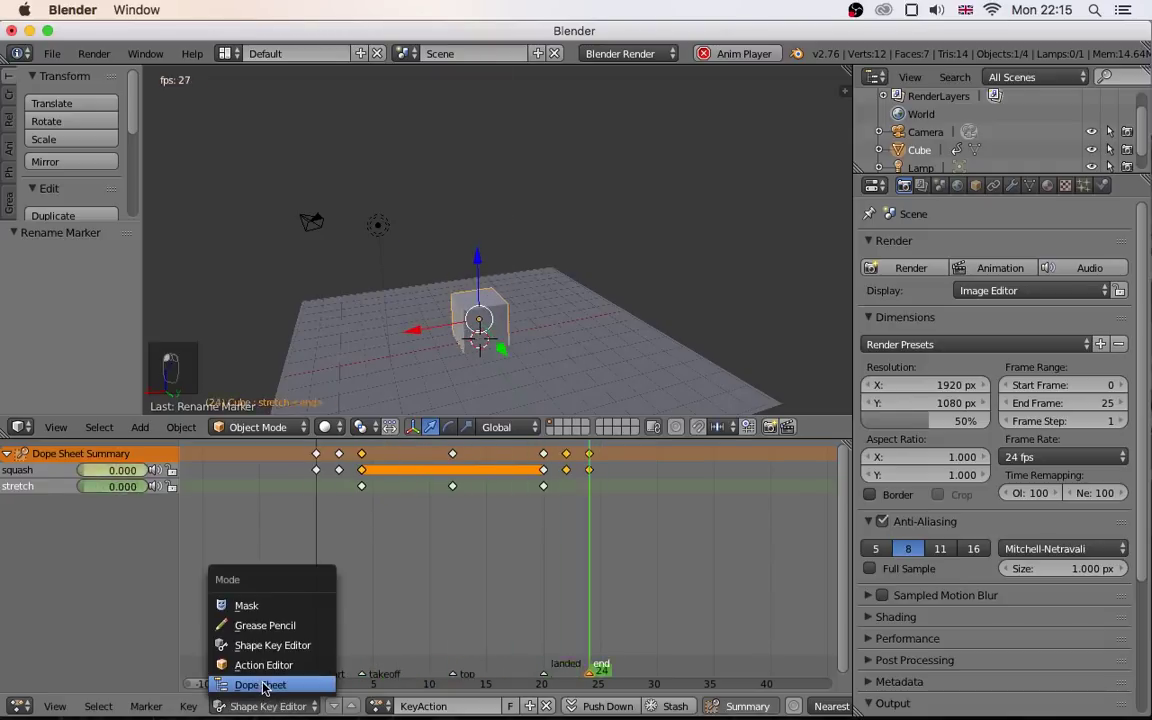
{"action": "left_click", "coordinate": [263, 686]}
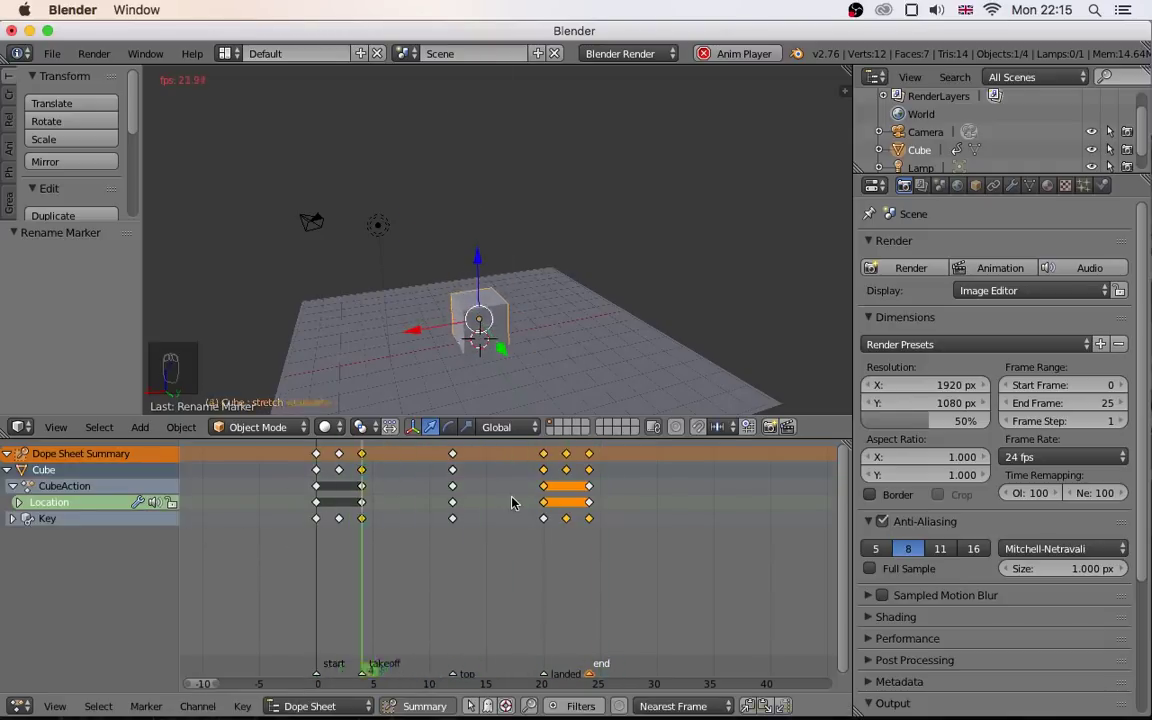
{"action": "key", "text": "alt+a"}
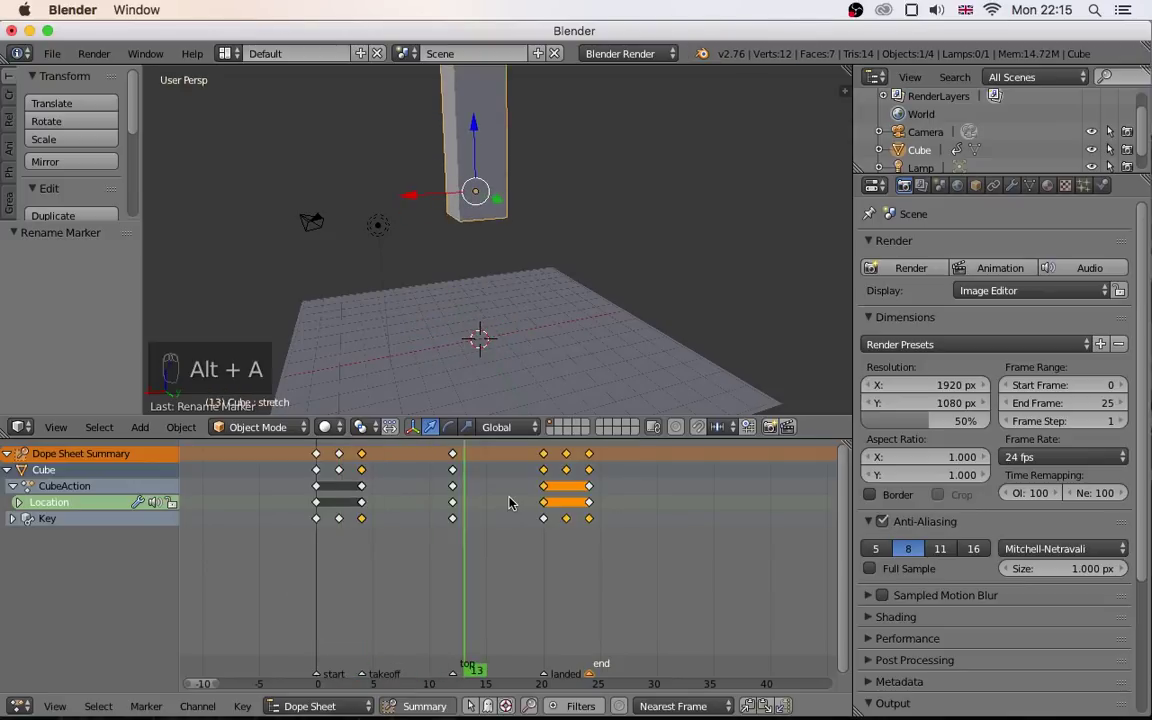
{"action": "left_click_drag", "start_coordinate": [463, 565], "coordinate": [350, 567]}
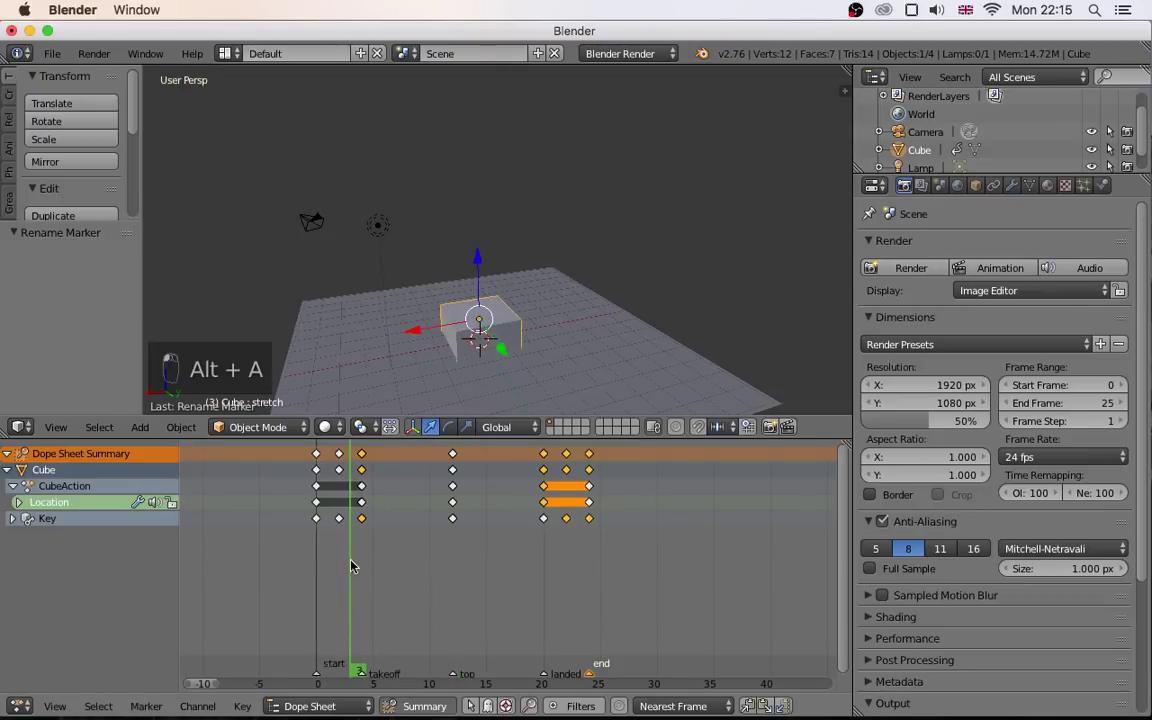
{"action": "left_click", "coordinate": [14, 519]}
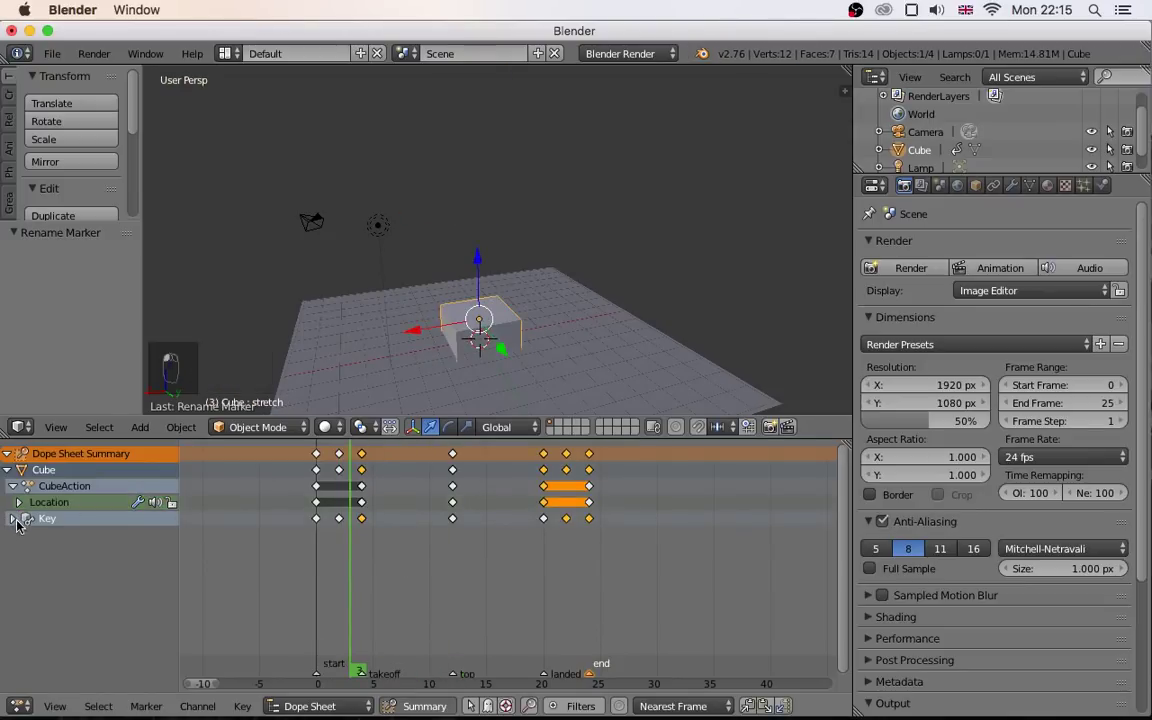
{"action": "left_click", "coordinate": [14, 520]}
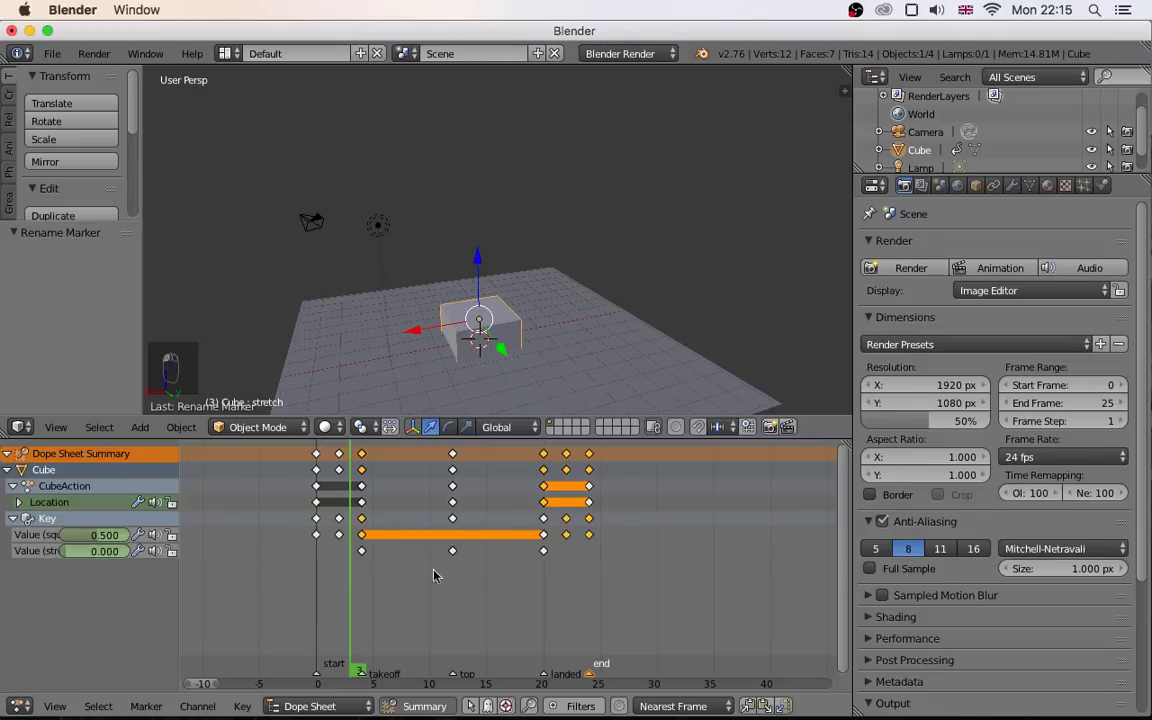
- Play the animation from frame 0 with all objects deselected and the viewport display limited to Only Render
{"action": "left_click_drag", "start_coordinate": [353, 590], "coordinate": [319, 598]}
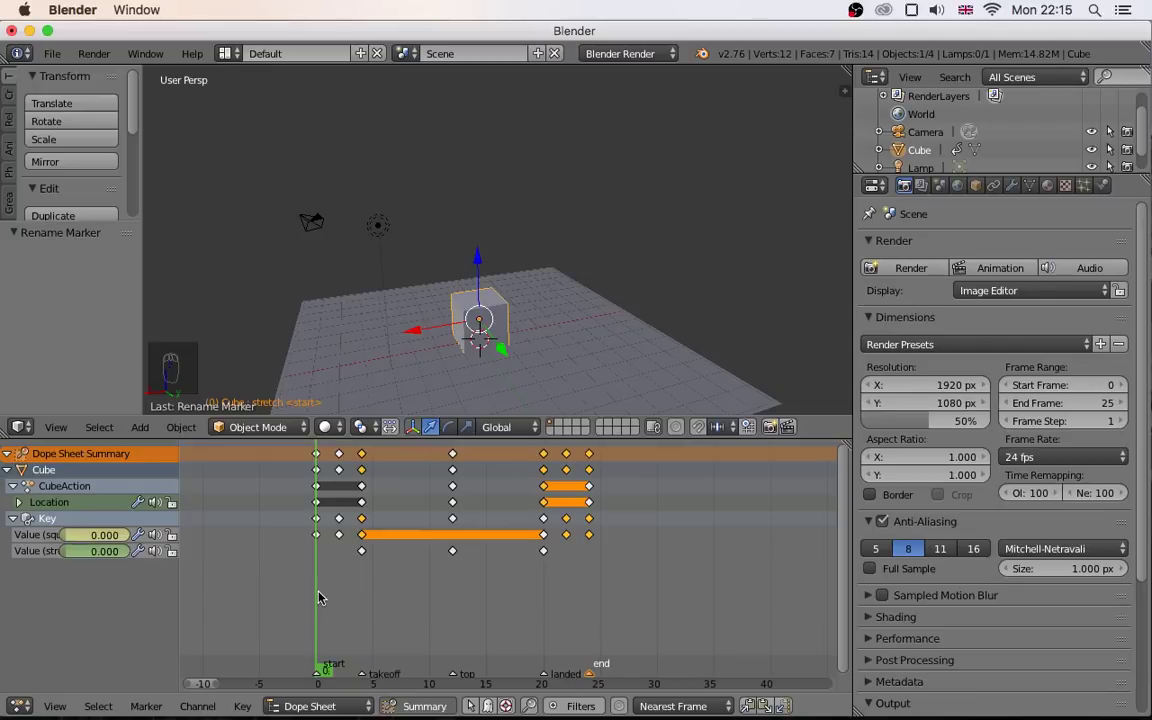
{"action": "key", "text": "alt+a"}
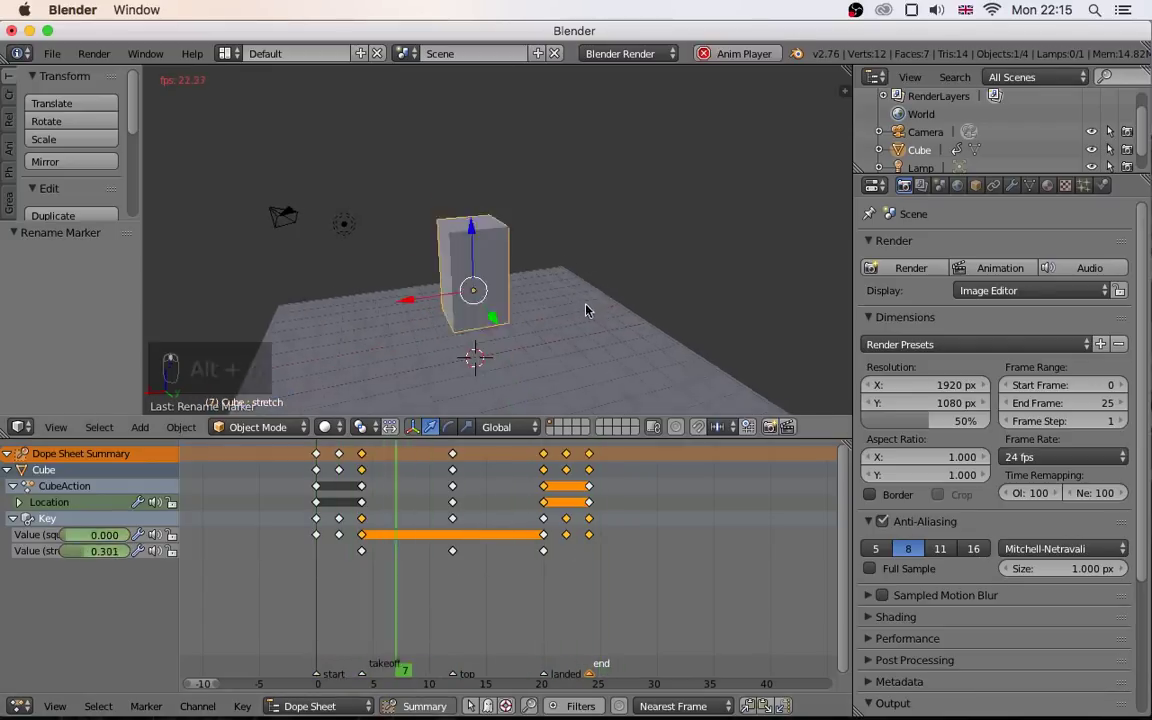
{"action": "key", "text": "a"}
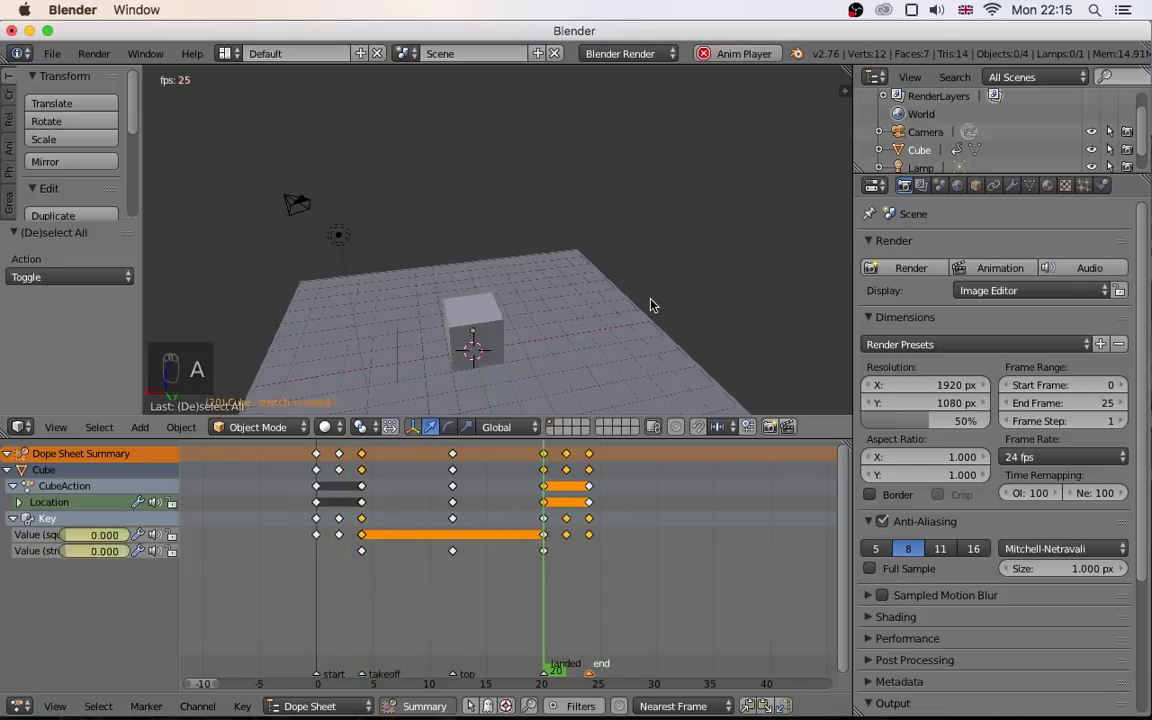
{"action": "key", "text": "n"}
{"action": "left_click", "coordinate": [731, 347]}
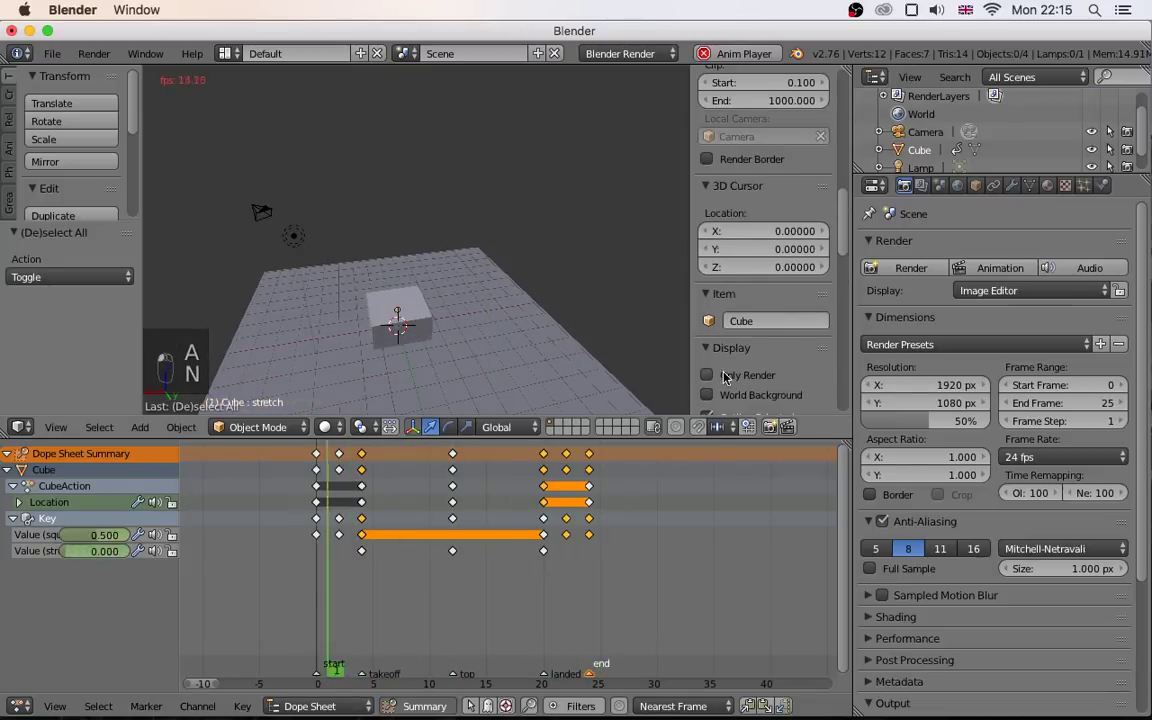
{"action": "left_click", "coordinate": [708, 375]}
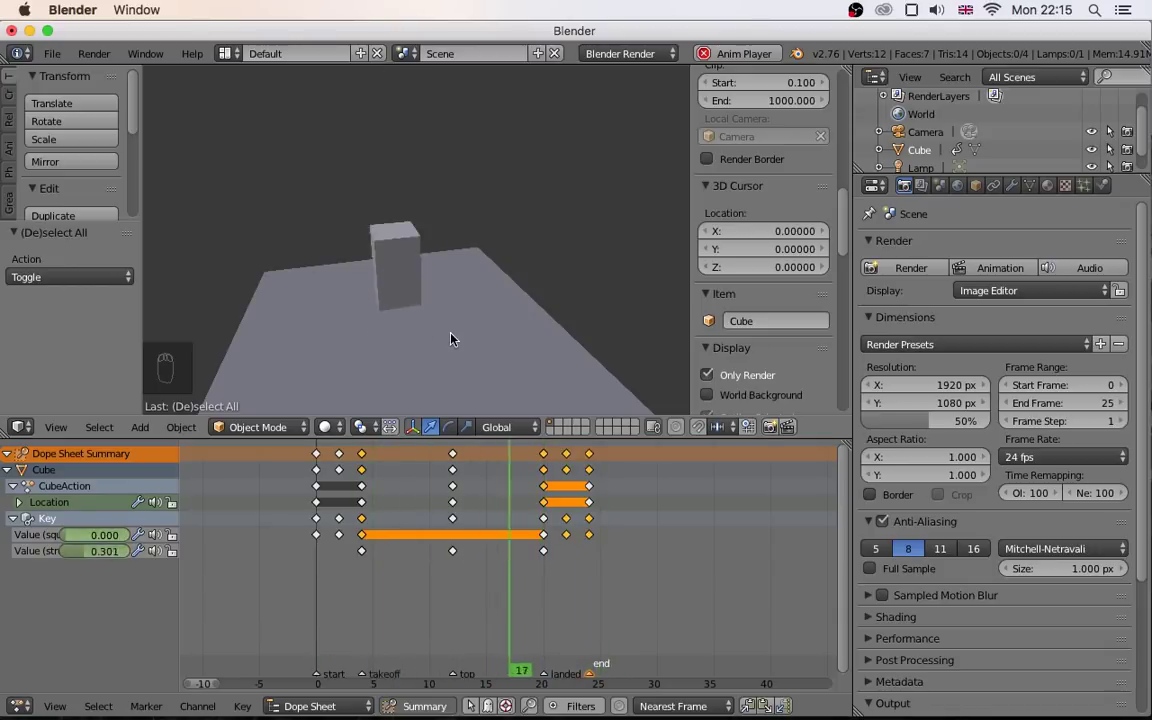
{"action": "key", "text": "alt+a"}
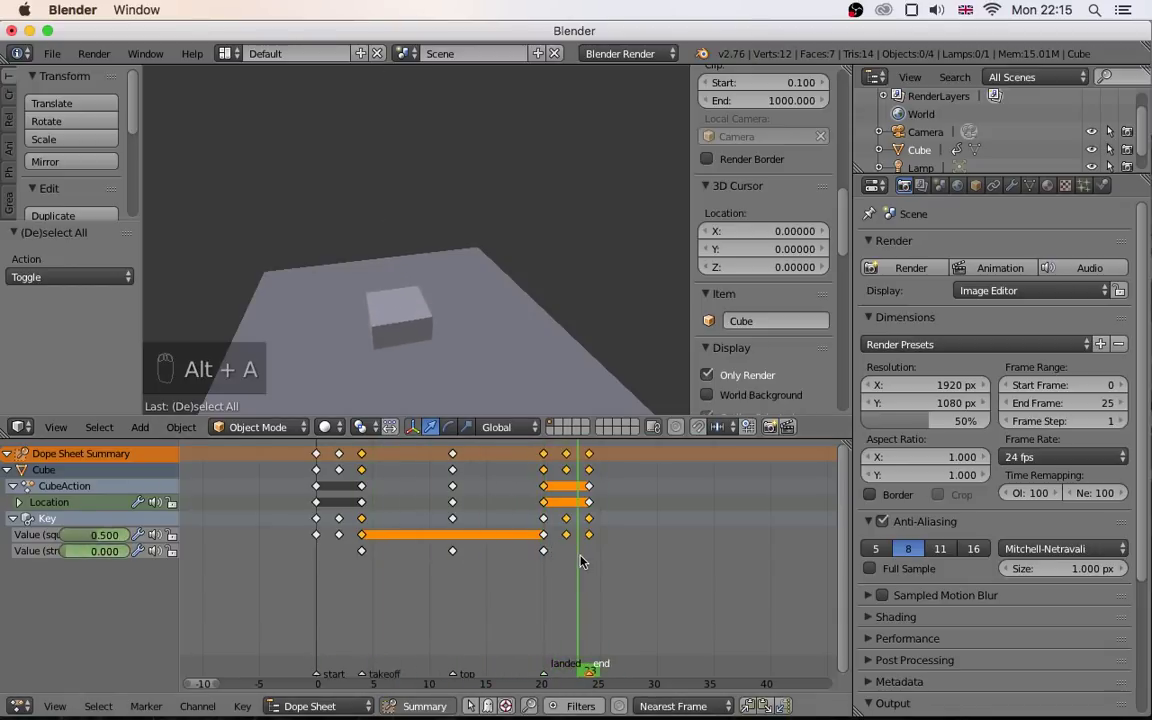
- Set the scene's end frame to 30 and replay the animation
{"action": "mouse_move", "coordinate": [587, 566]}
{"action": "left_mouse_down"}
{"action": "mouse_move", "coordinate": [563, 572]}
{"action": "mouse_move", "coordinate": [592, 573]}
{"action": "mouse_move", "coordinate": [541, 548]}
{"action": "mouse_move", "coordinate": [589, 553]}
{"action": "left_mouse_up"}
{"action": "left_click", "coordinate": [1074, 403]}
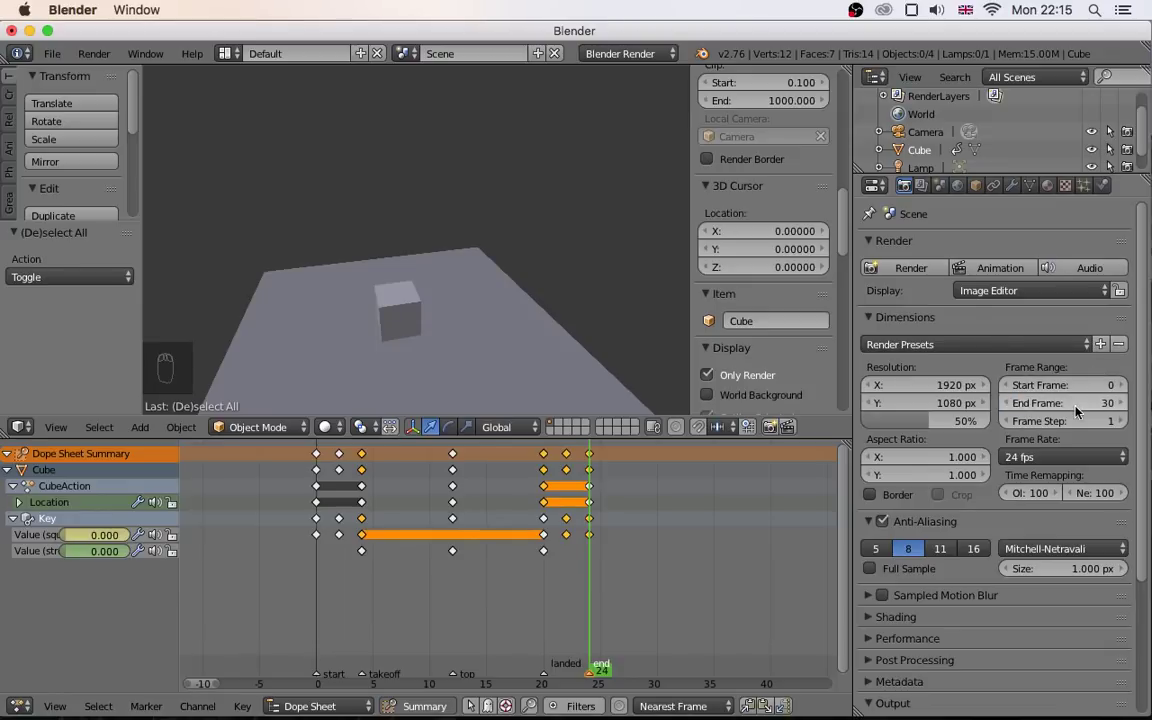
{"action": "key", "text": "alt+a"}
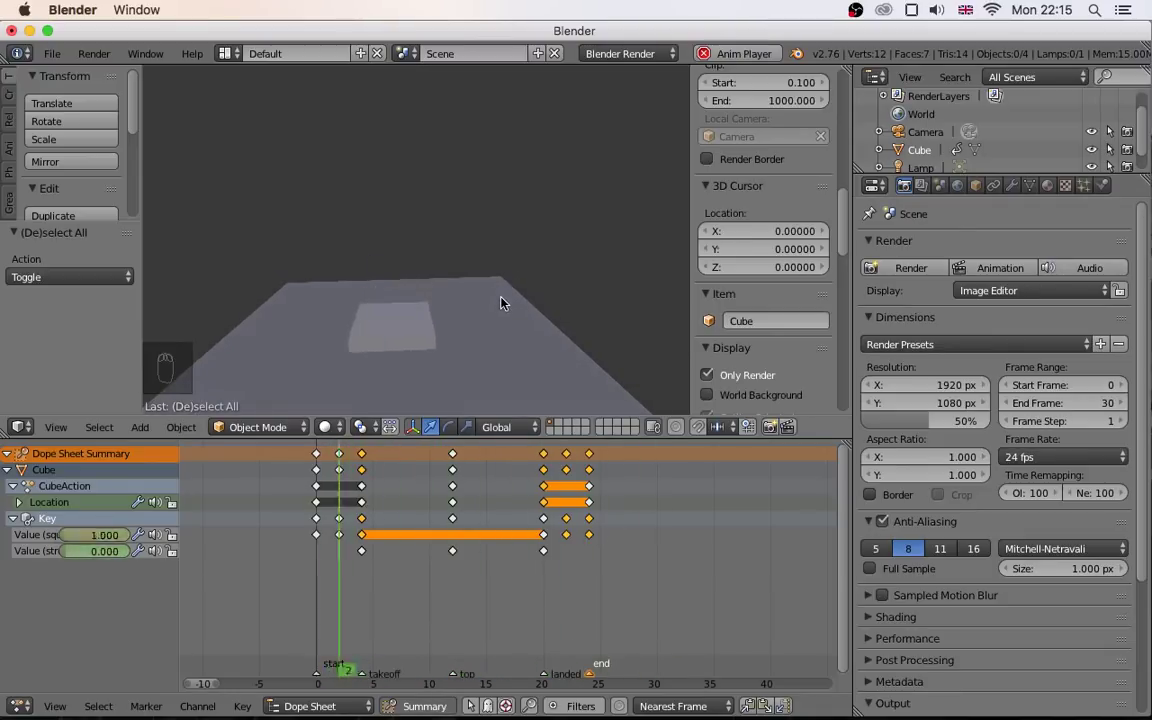
{"action": "key", "text": "alt+a"}
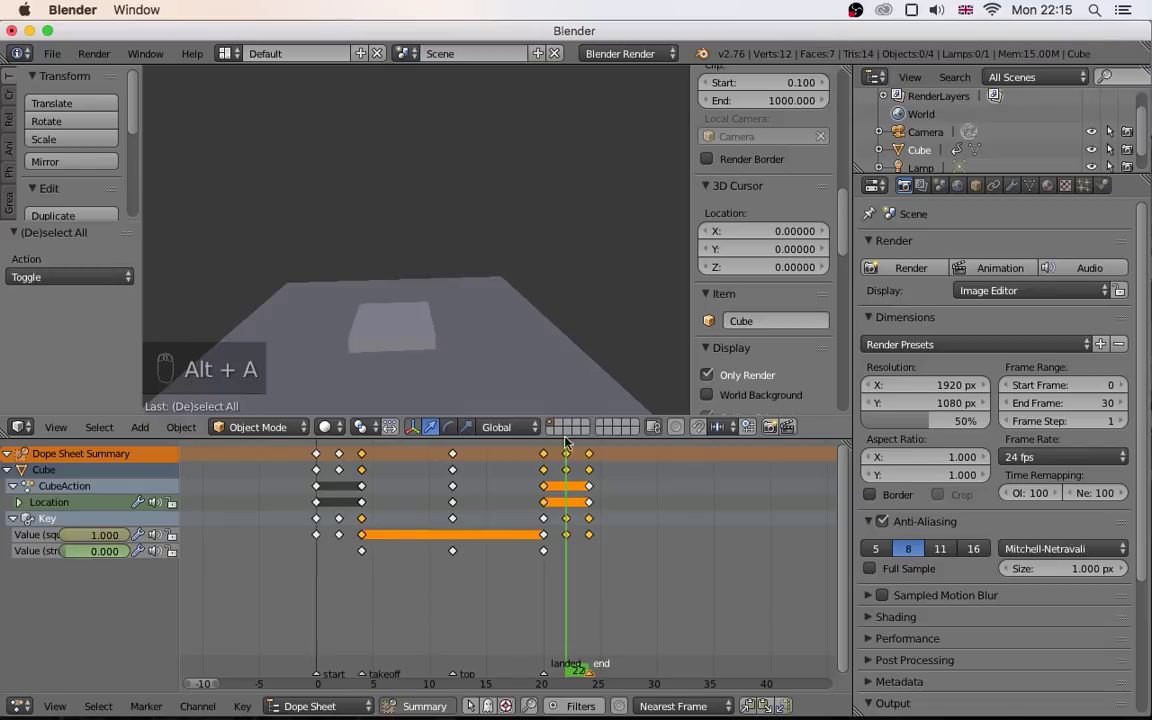
- Move the last squash keyframe from the end marker to frame 26 for a slower recovery after landing
{"action": "left_click_drag", "start_coordinate": [574, 587], "coordinate": [545, 592]}
{"action": "left_click", "coordinate": [567, 597]}
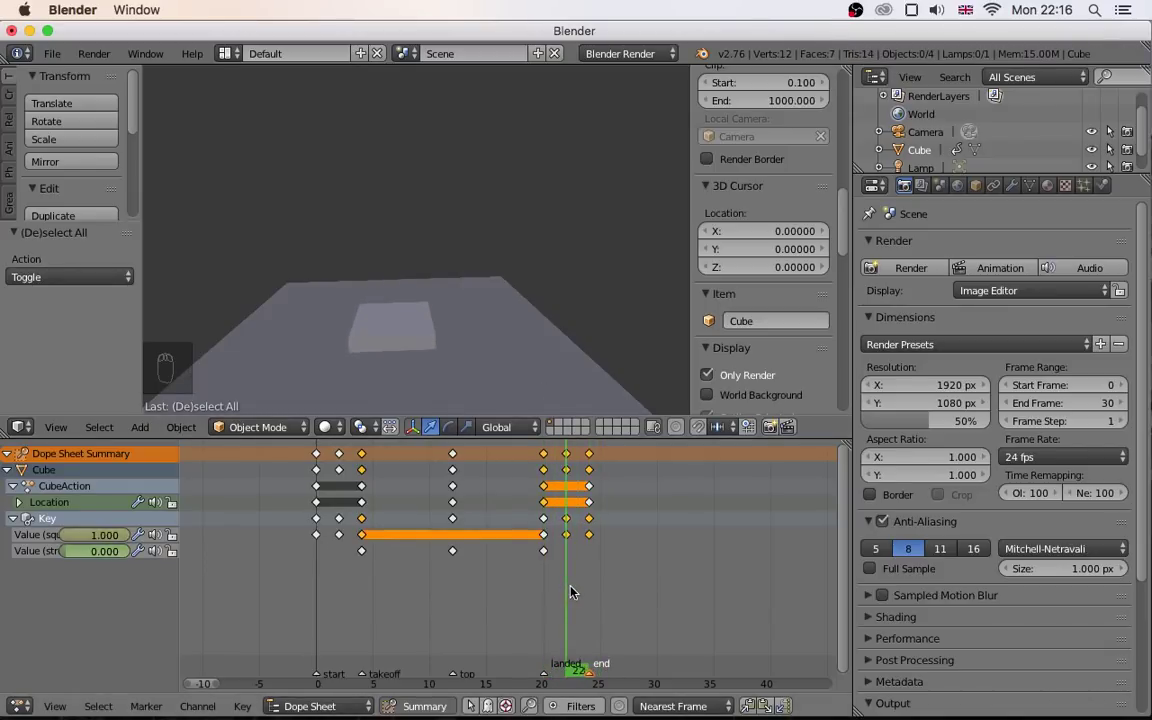
{"action": "right_click", "coordinate": [589, 535]}
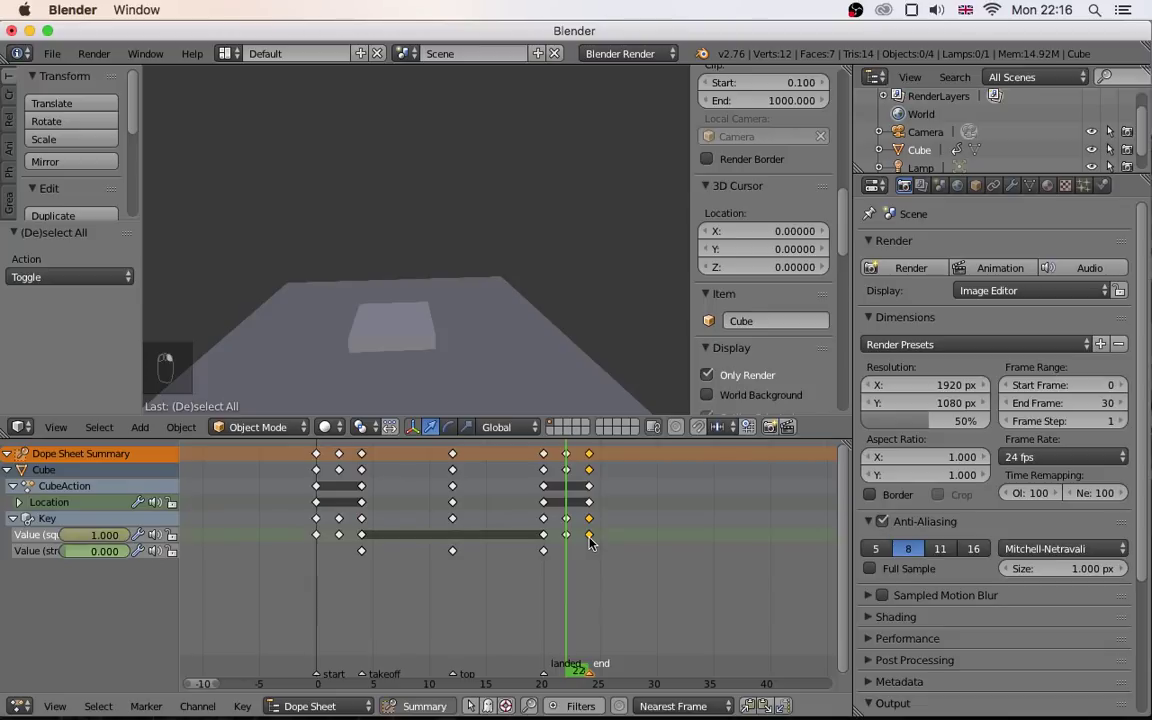
{"action": "key", "text": "g"}
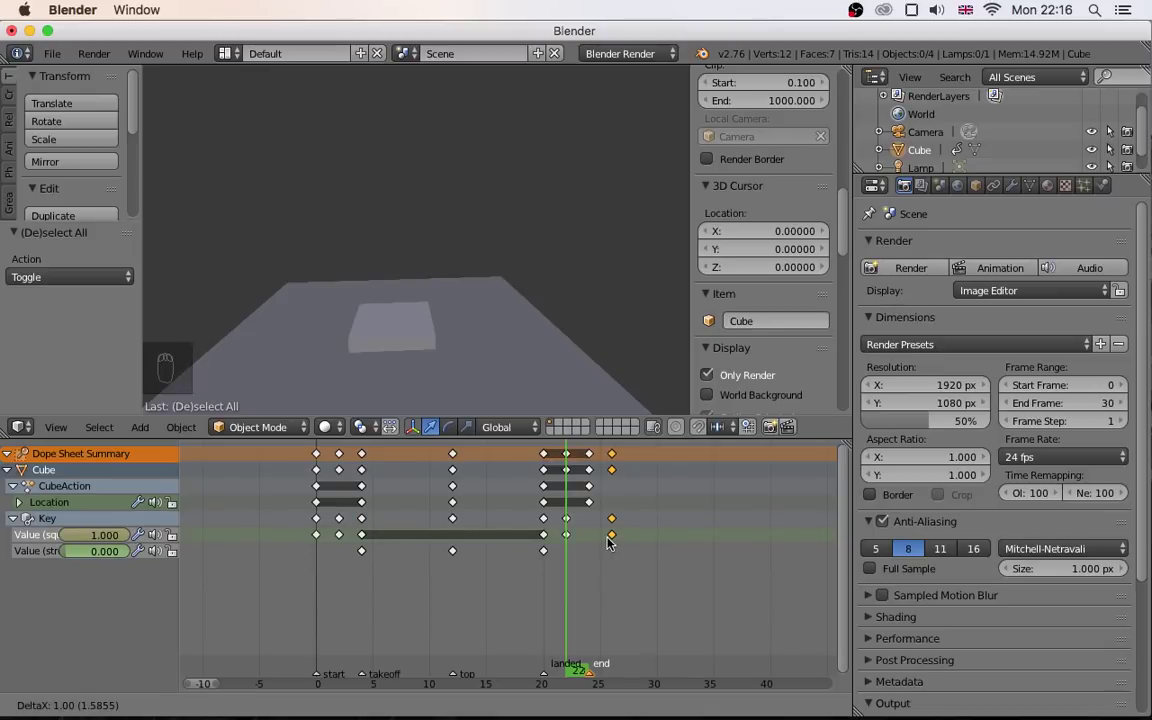
{"action": "left_click", "coordinate": [607, 541]}
- Replay the jump from frame 0 to review the retimed landing squash
{"action": "left_click_drag", "start_coordinate": [562, 572], "coordinate": [315, 582]}
{"action": "key", "text": "alt+a"}
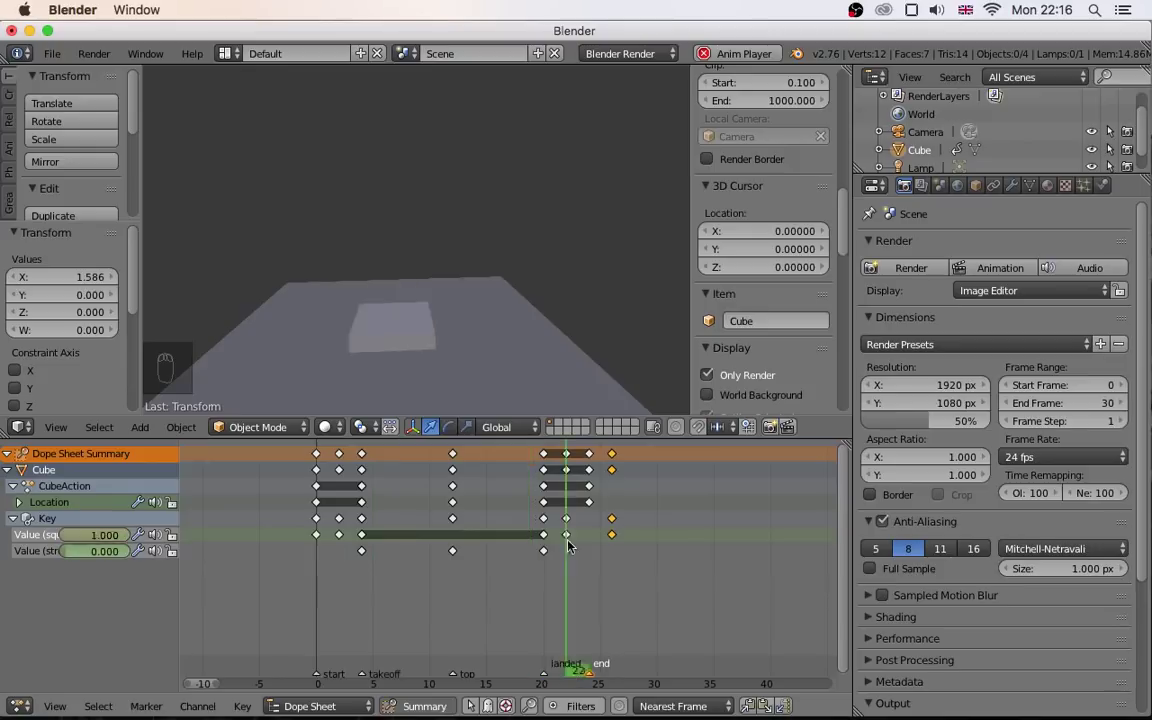
{"action": "key", "text": "alt+a"}
{"action": "scroll", "coordinate": [478, 339], "scroll_direction": "down", "scroll_amount": 3}
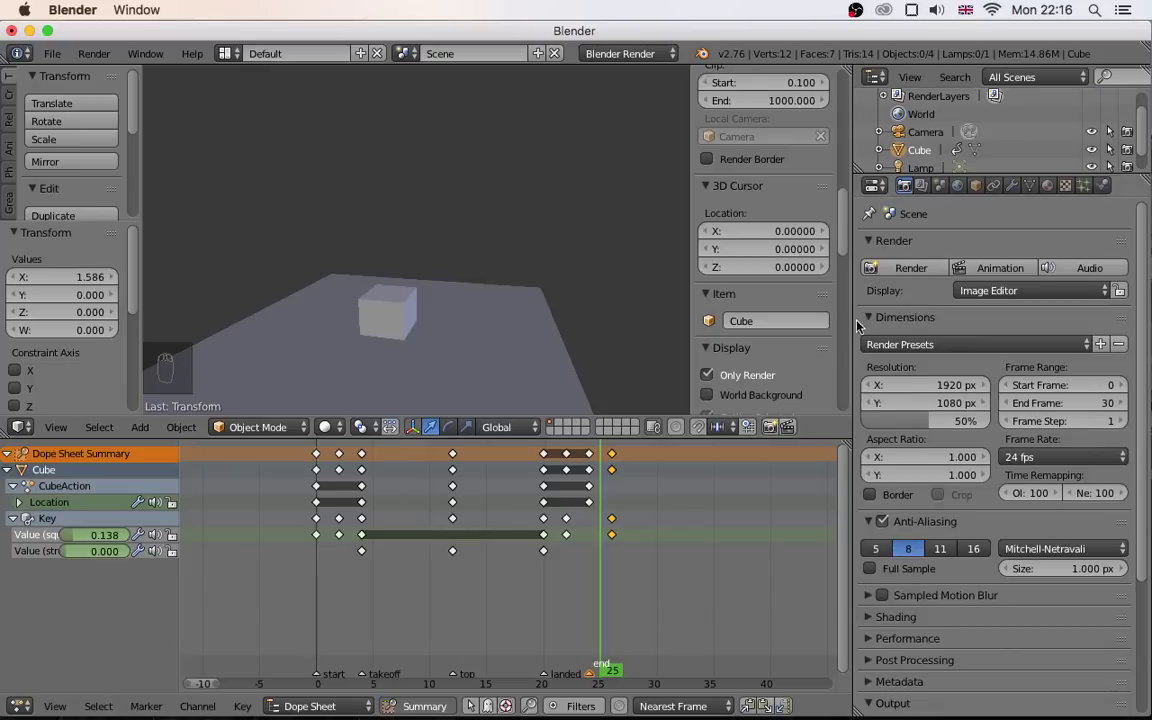
- Open the recent file ballvsbox_done_endshot_nosound.blend
{"action": "mouse_move", "coordinate": [685, 712]}
{"action": "left_click", "coordinate": [52, 55]}
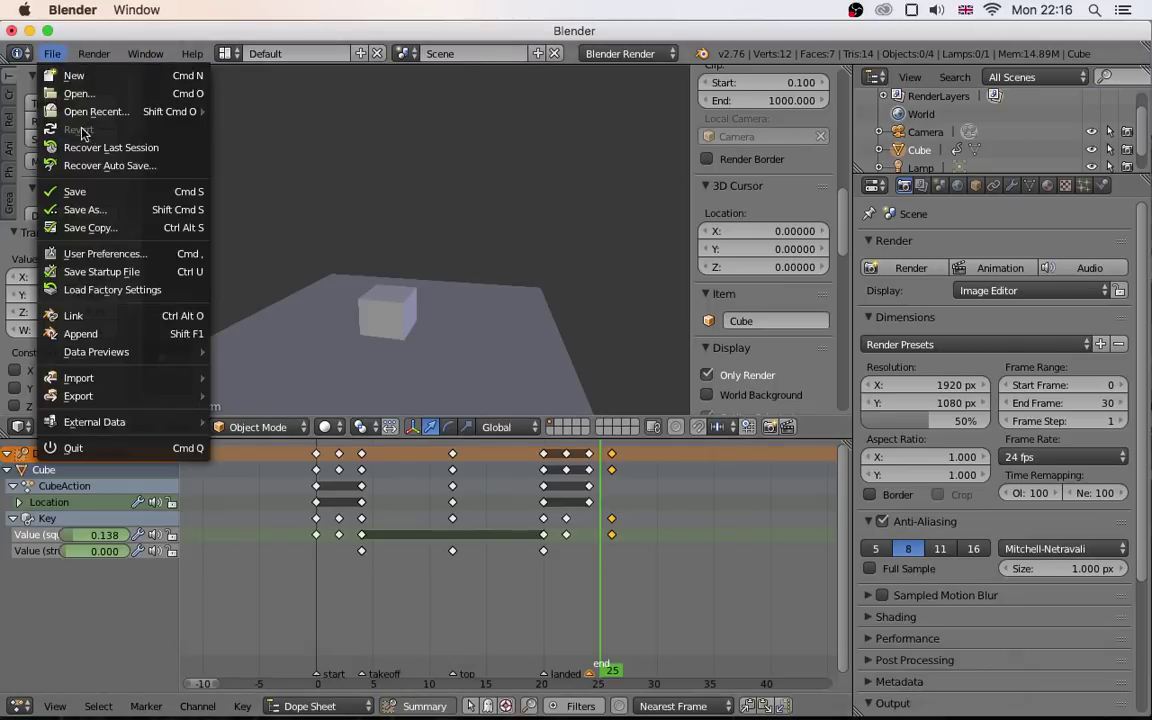
{"action": "mouse_move", "coordinate": [82, 118]}
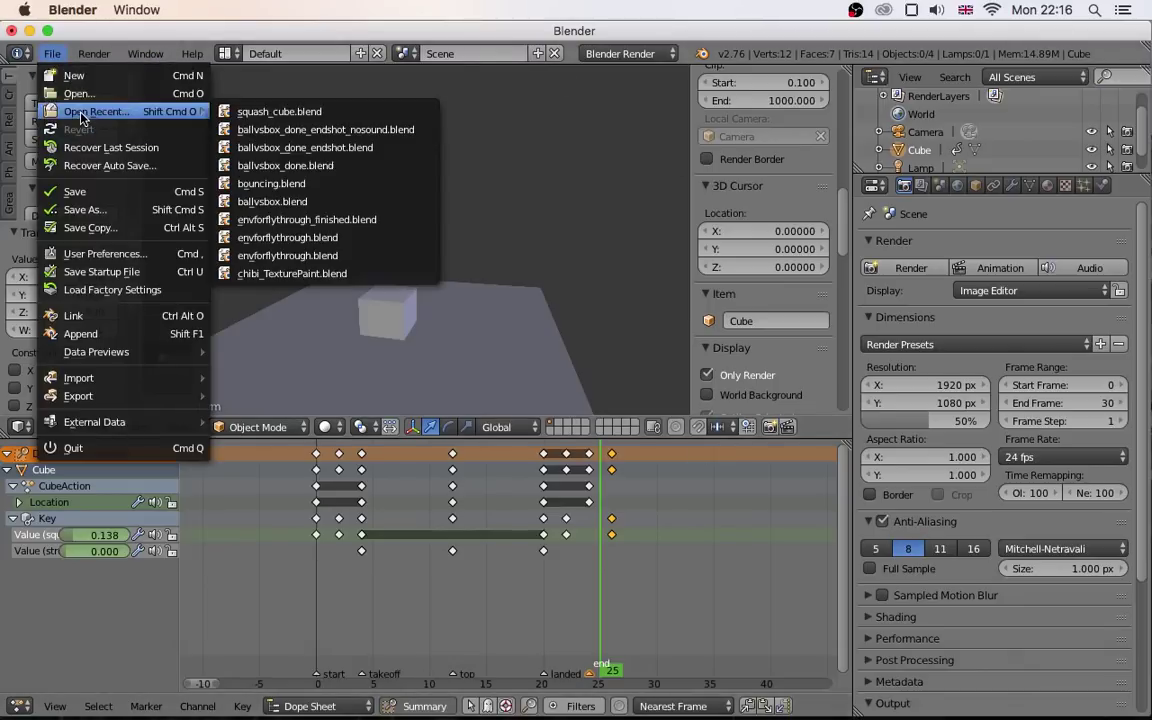
{"action": "left_click", "coordinate": [295, 130]}
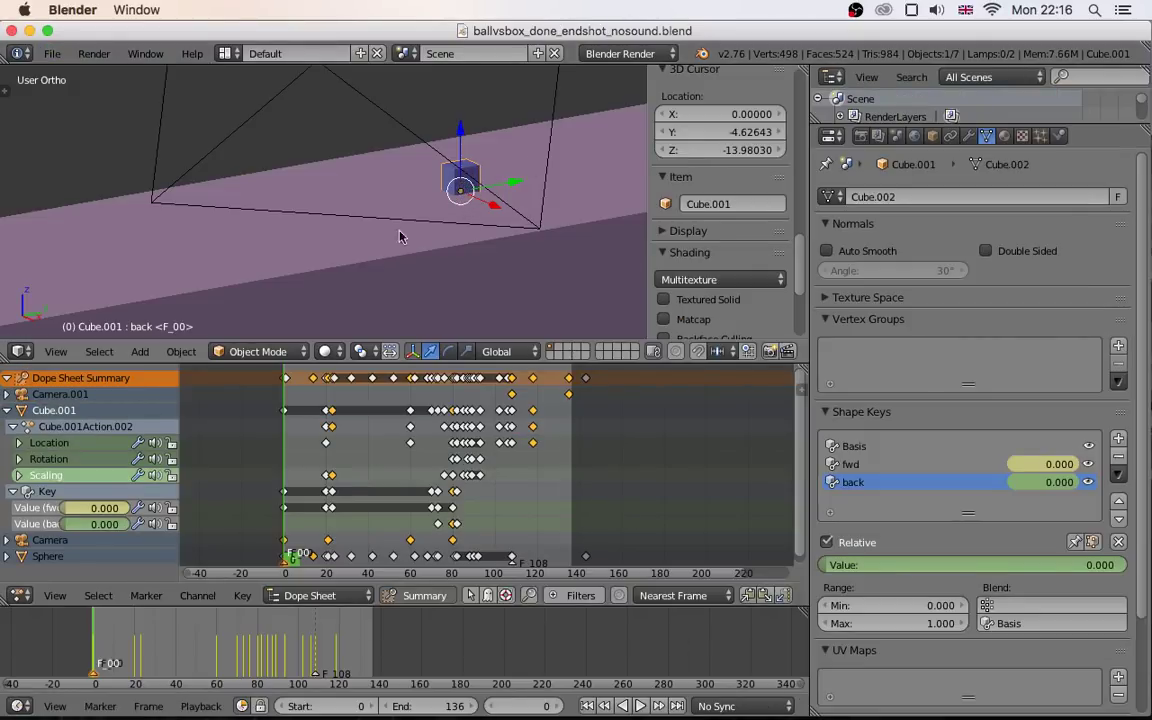
- Play the example animation, scrub to frame 23 and isolate the cube to examine its forward lean
{"action": "key", "text": "alt+a"}
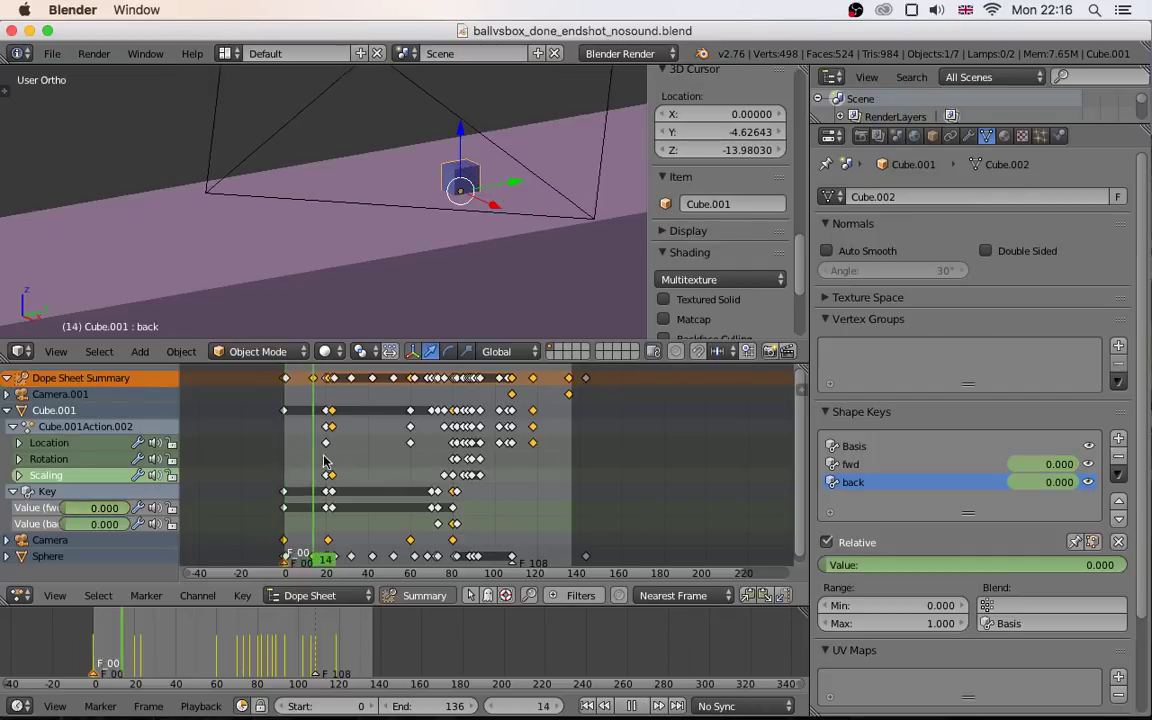
{"action": "mouse_move", "coordinate": [333, 466]}
{"action": "left_mouse_down"}
{"action": "mouse_move", "coordinate": [313, 470]}
{"action": "mouse_move", "coordinate": [330, 472]}
{"action": "left_mouse_up"}
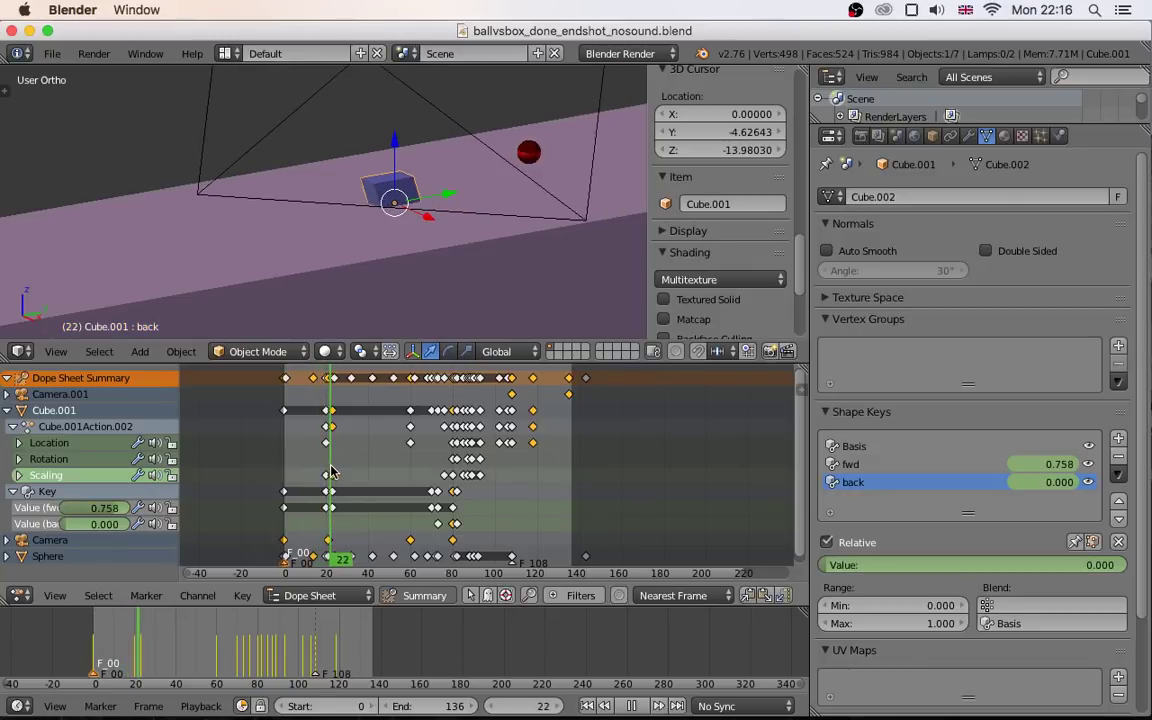
{"action": "left_click_drag", "start_coordinate": [333, 472], "coordinate": [336, 472]}
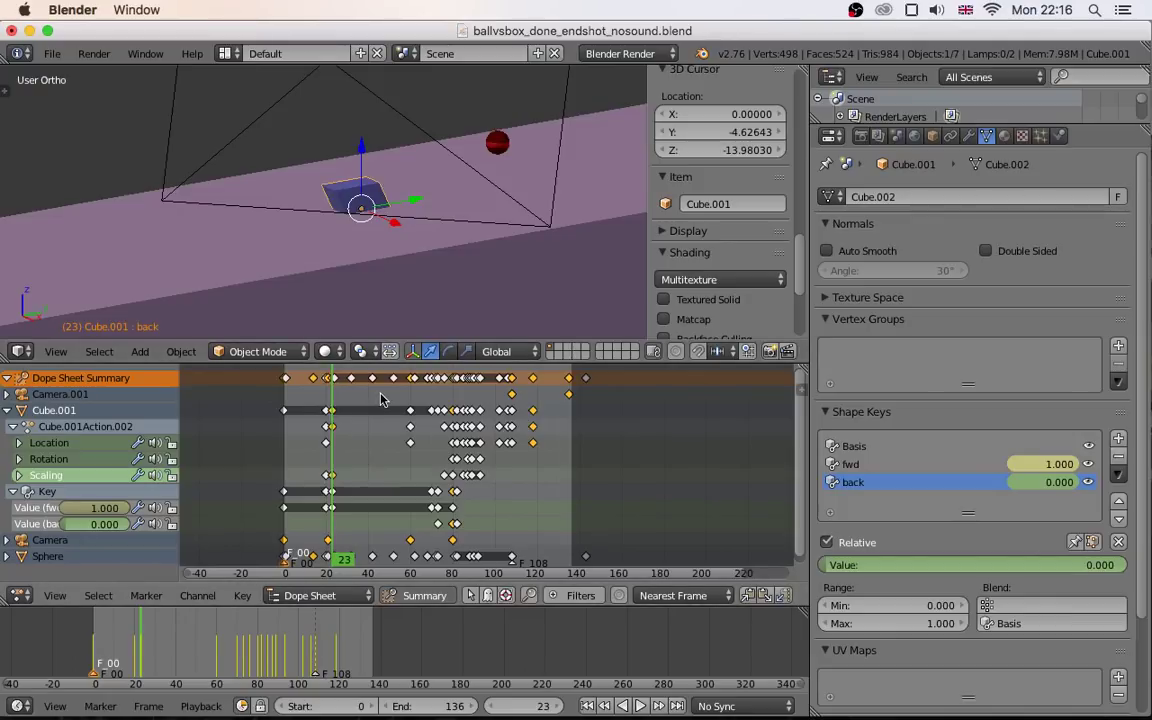
{"action": "key", "text": "KP_Divide"}
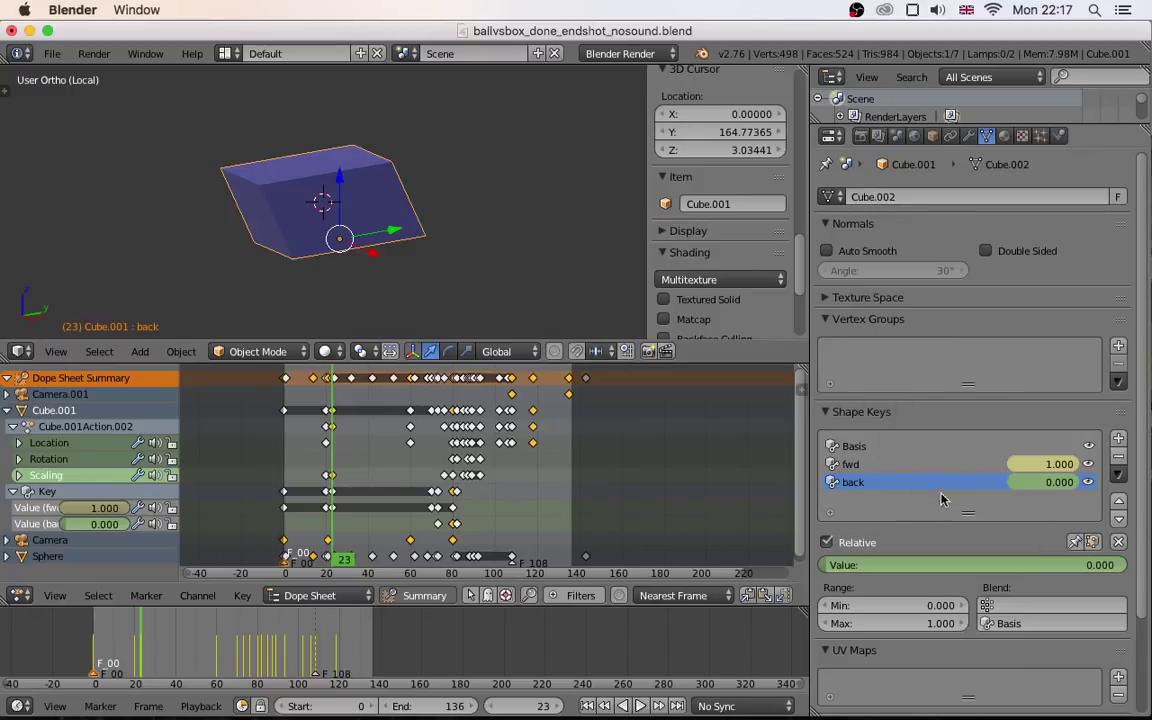
- At frame 0, preview the cube's fwd shape key up to 1.000 and its back shape key, restoring both values to 0
{"action": "left_click_drag", "start_coordinate": [336, 488], "coordinate": [285, 440]}
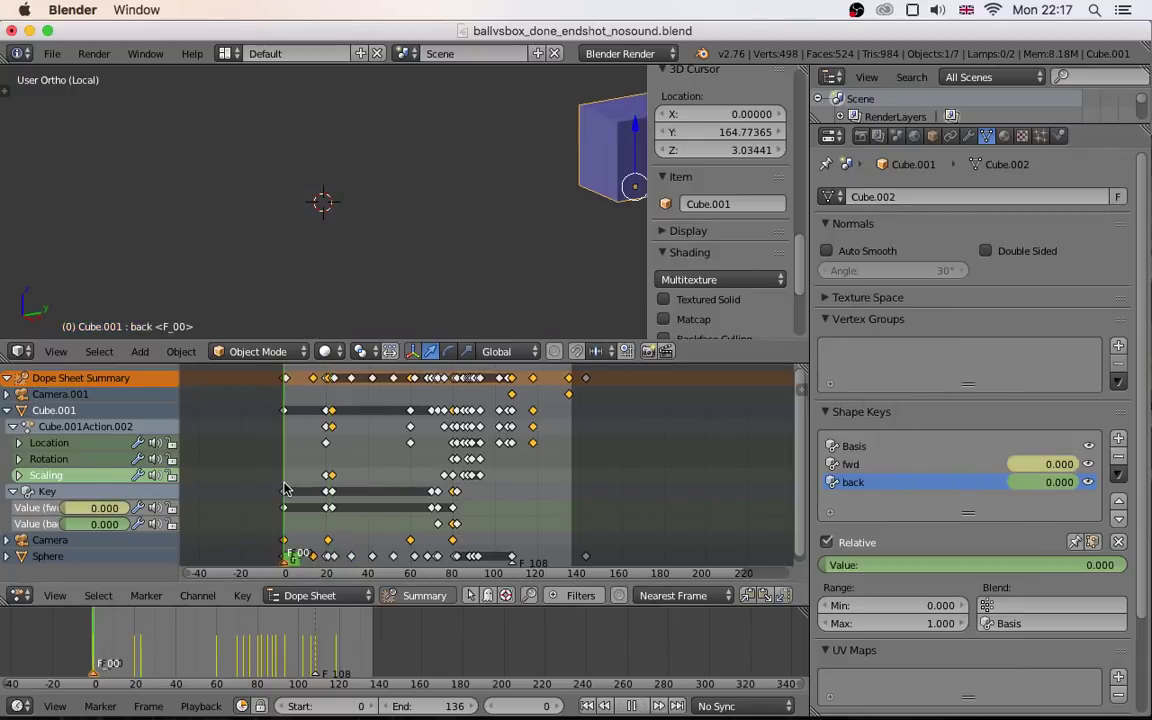
{"action": "middle_click_drag", "start_coordinate": [552, 184], "coordinate": [372, 225], "text": "shift"}
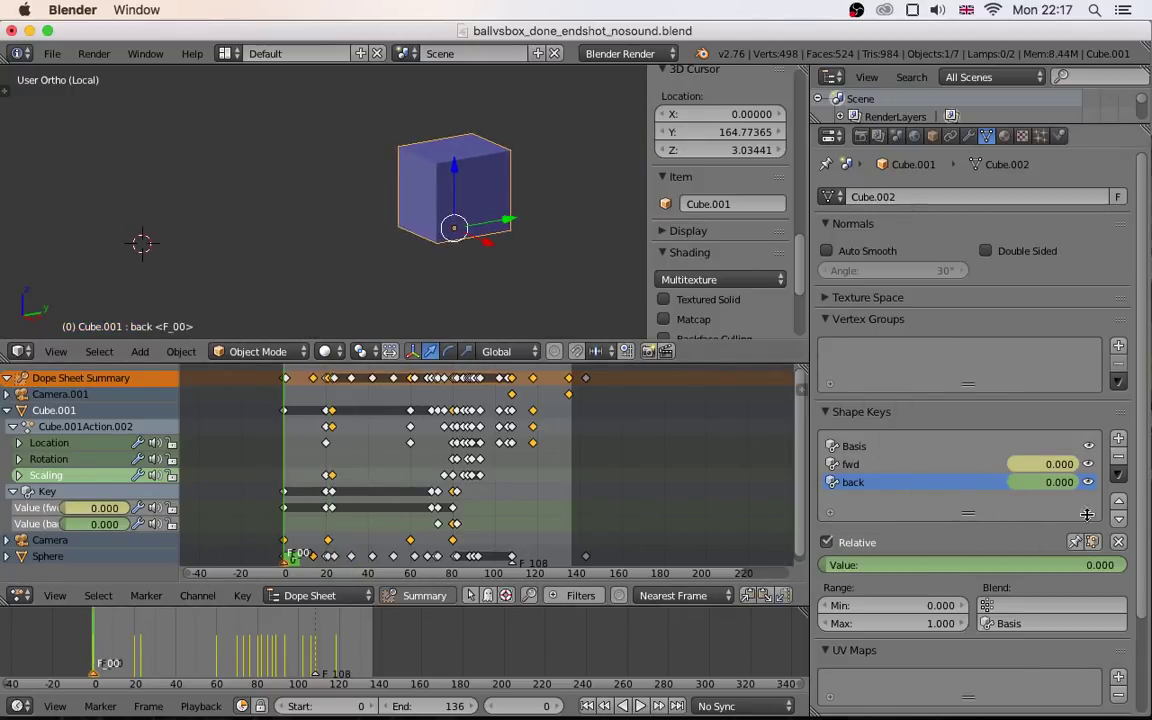
{"action": "left_click", "coordinate": [896, 464]}
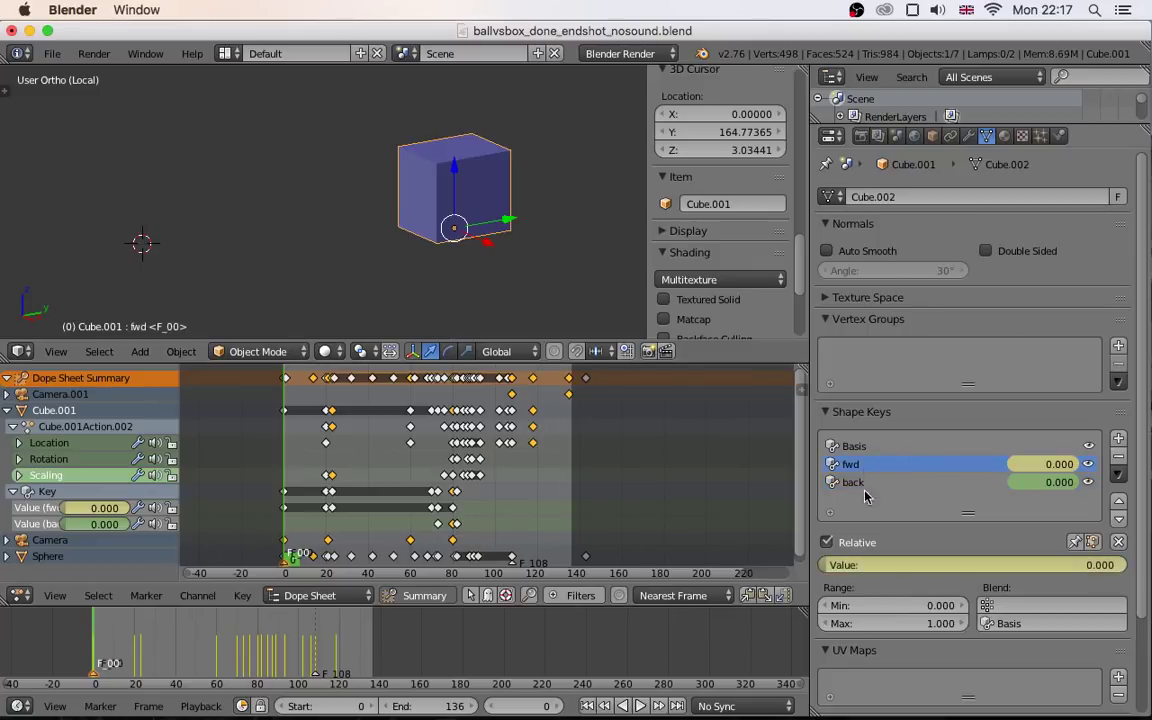
{"action": "left_click_drag", "start_coordinate": [831, 566], "coordinate": [994, 566]}
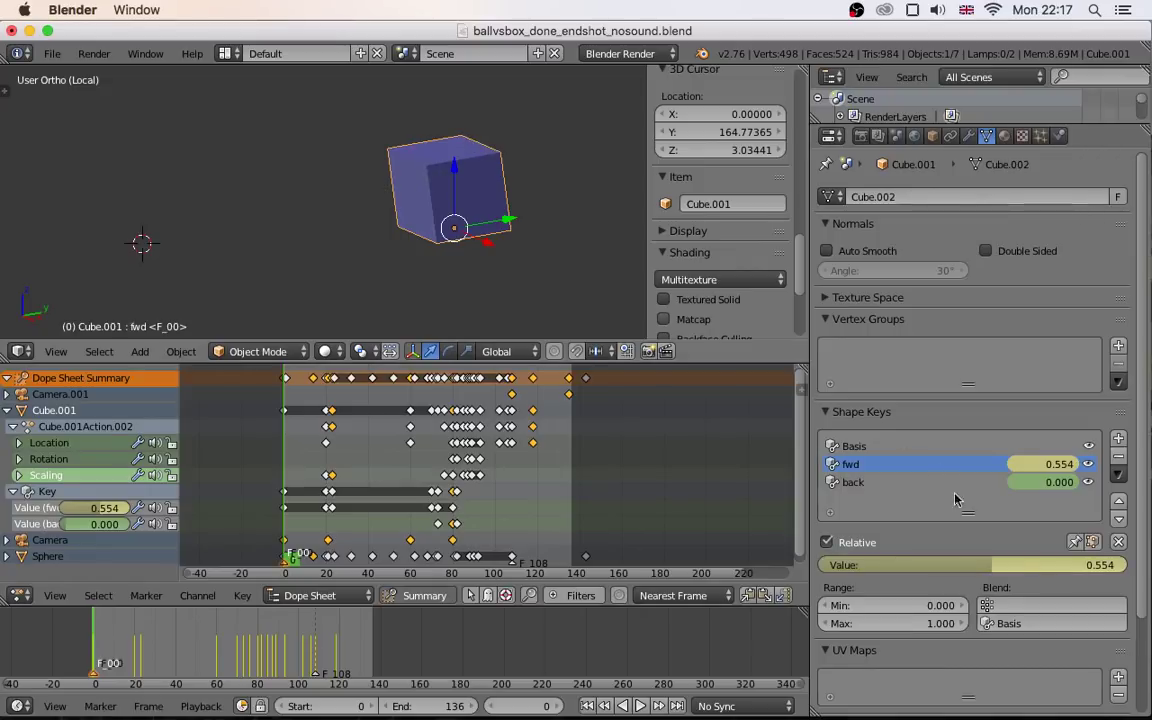
{"action": "left_click_drag", "start_coordinate": [993, 566], "coordinate": [1150, 577]}
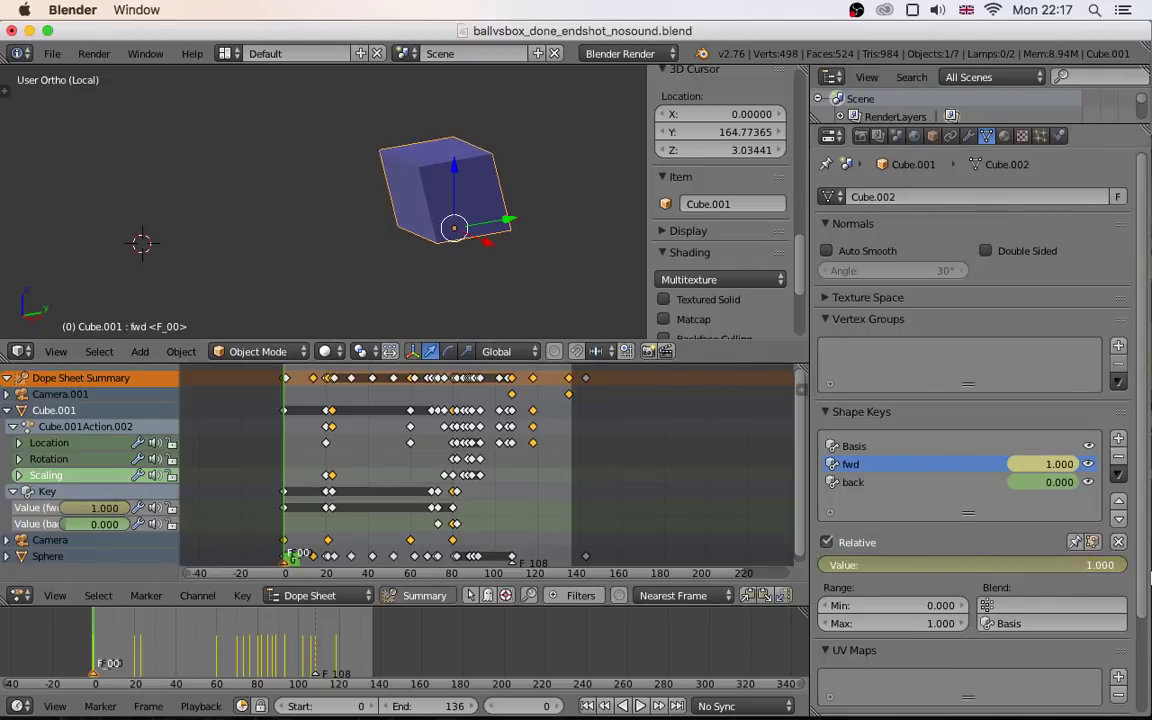
{"action": "key", "text": "ctrl+z"}
{"action": "left_click", "coordinate": [853, 483]}
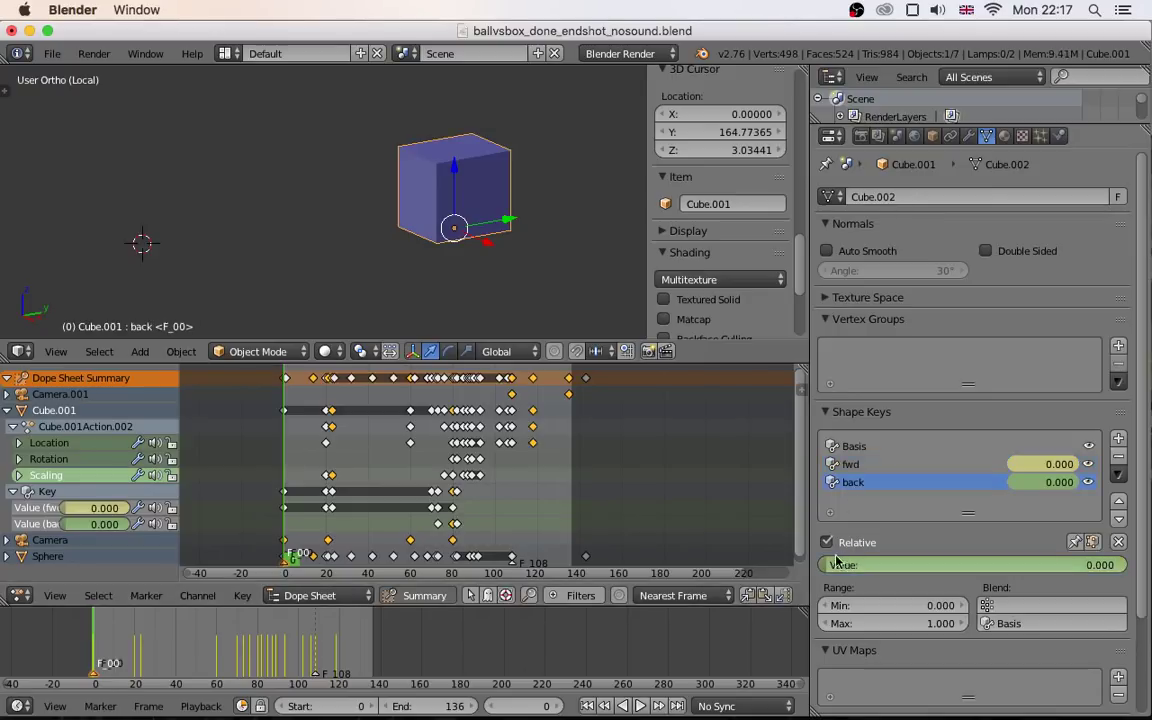
{"action": "left_click_drag", "start_coordinate": [827, 571], "coordinate": [826, 597]}
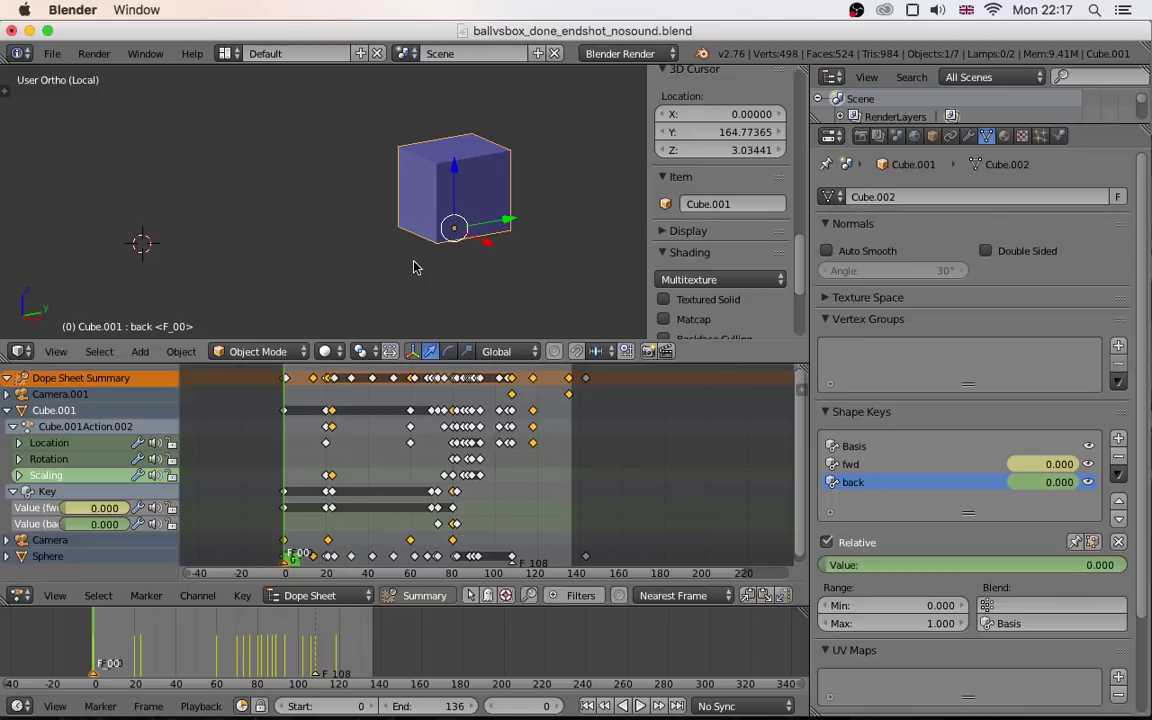
- Bring back the full scene and play the animation through the camera, stopping at frame 99
{"action": "key", "text": "KP_Divide"}
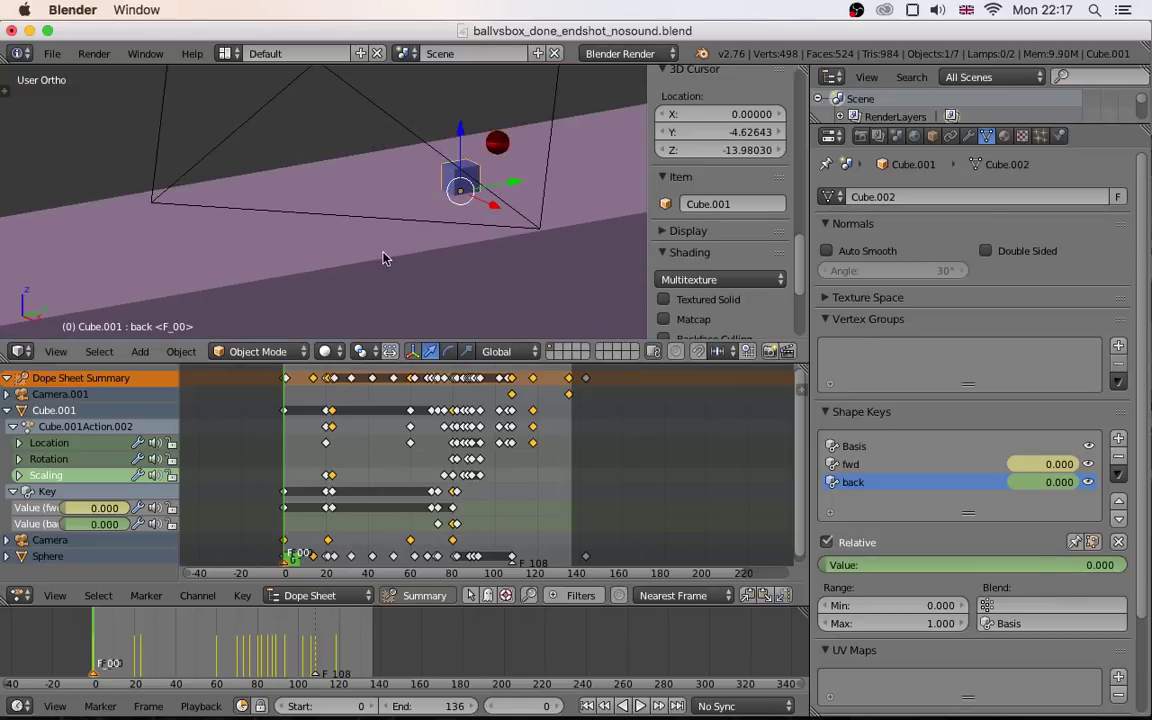
{"action": "key", "text": "KP_0"}
{"action": "key", "text": "alt+a"}
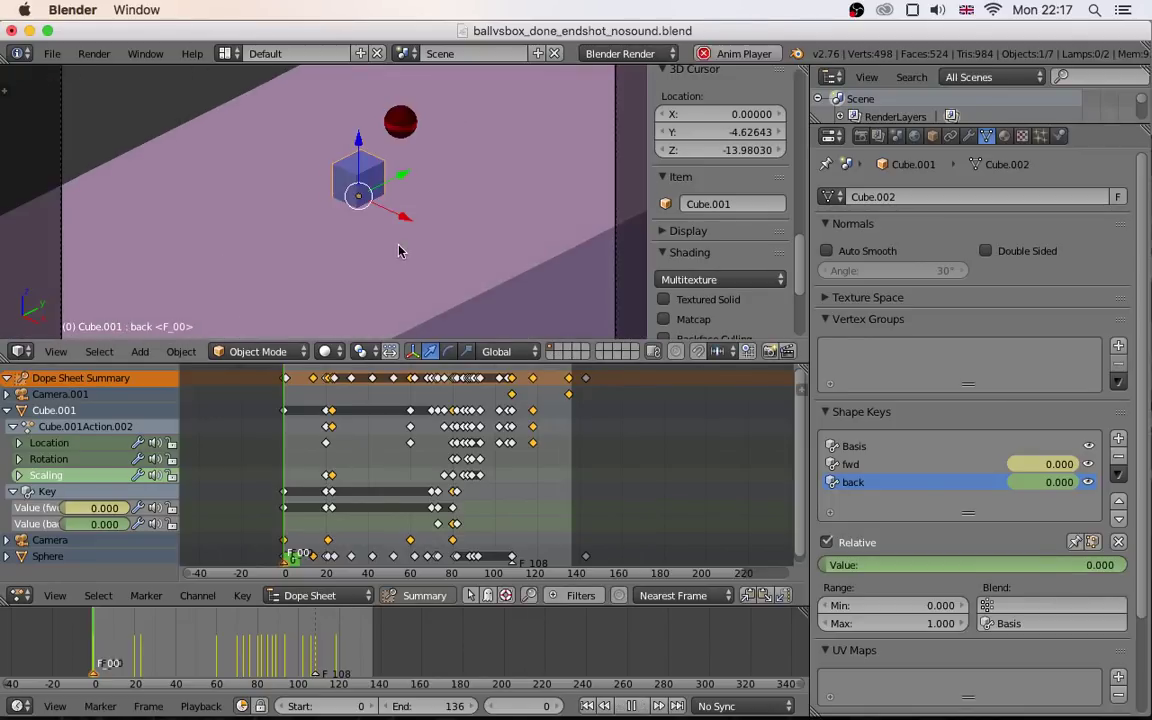
{"action": "scroll", "coordinate": [385, 248], "scroll_direction": "down", "scroll_amount": 4}
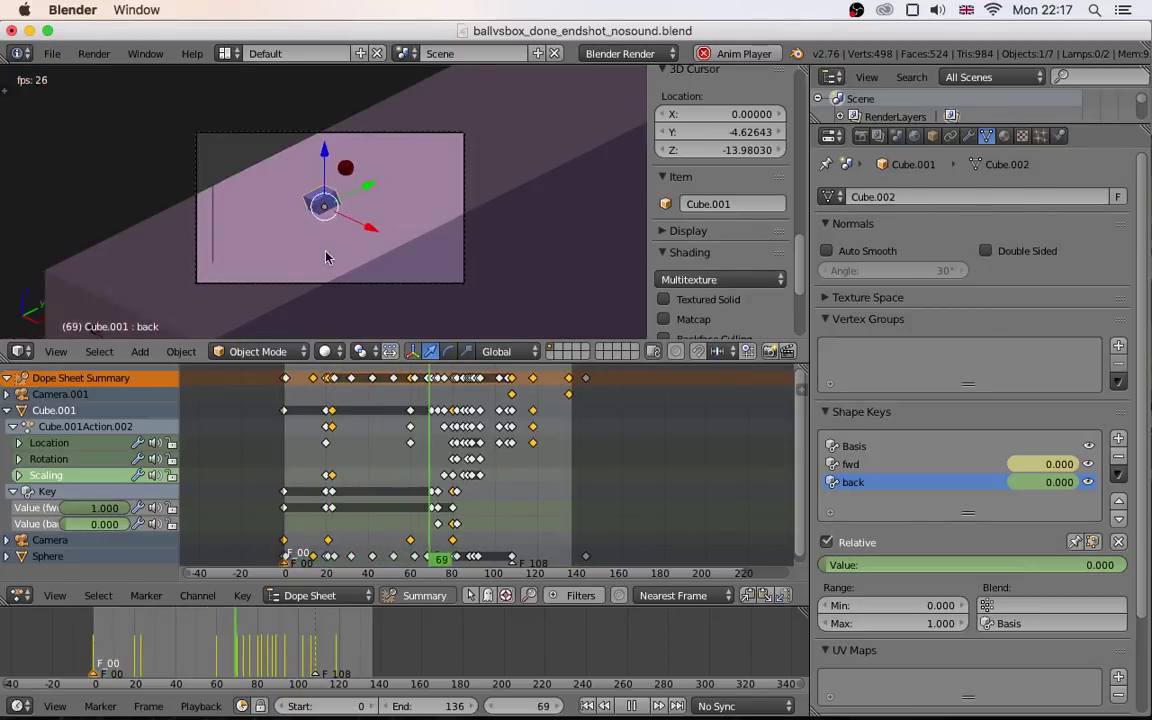
{"action": "key", "text": "alt+a"}
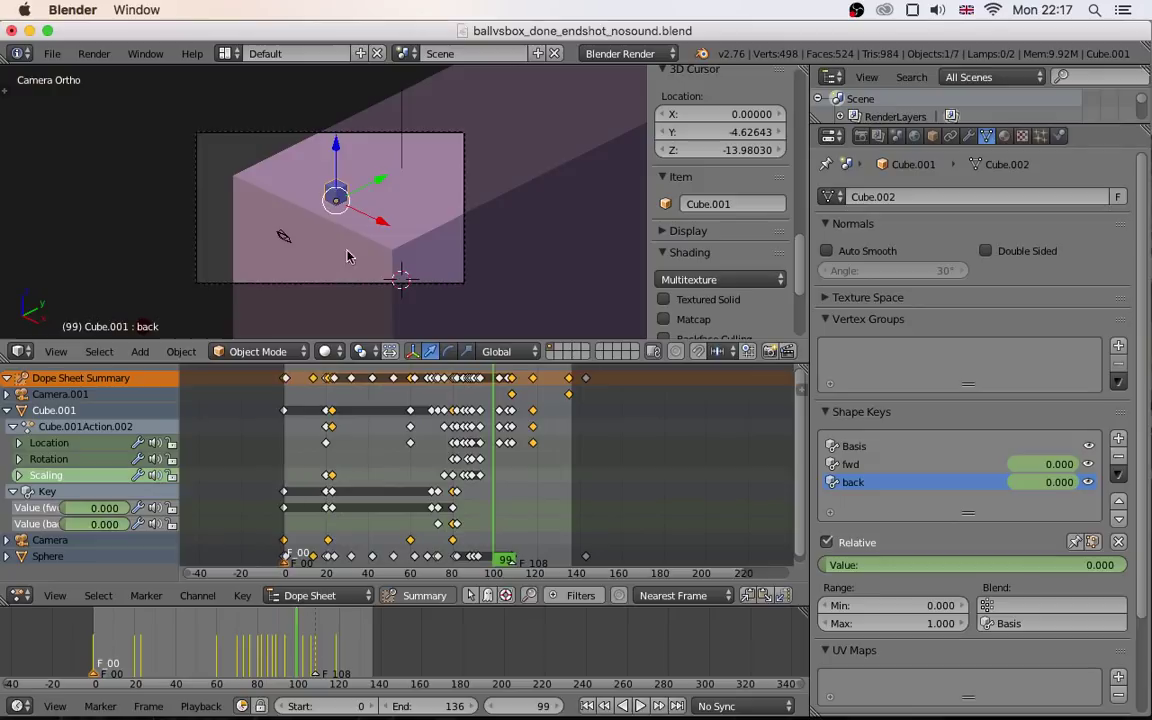
{"action": "mouse_move", "coordinate": [740, 700]}
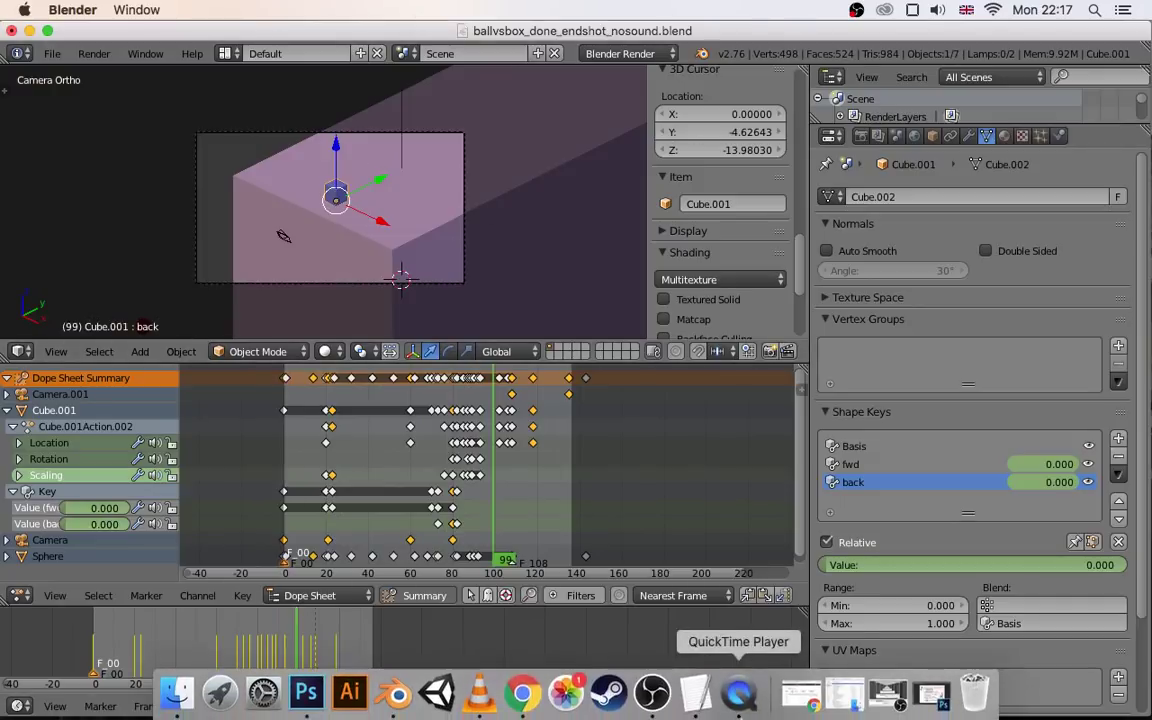
{"action": "left_click", "coordinate": [853, 700]}
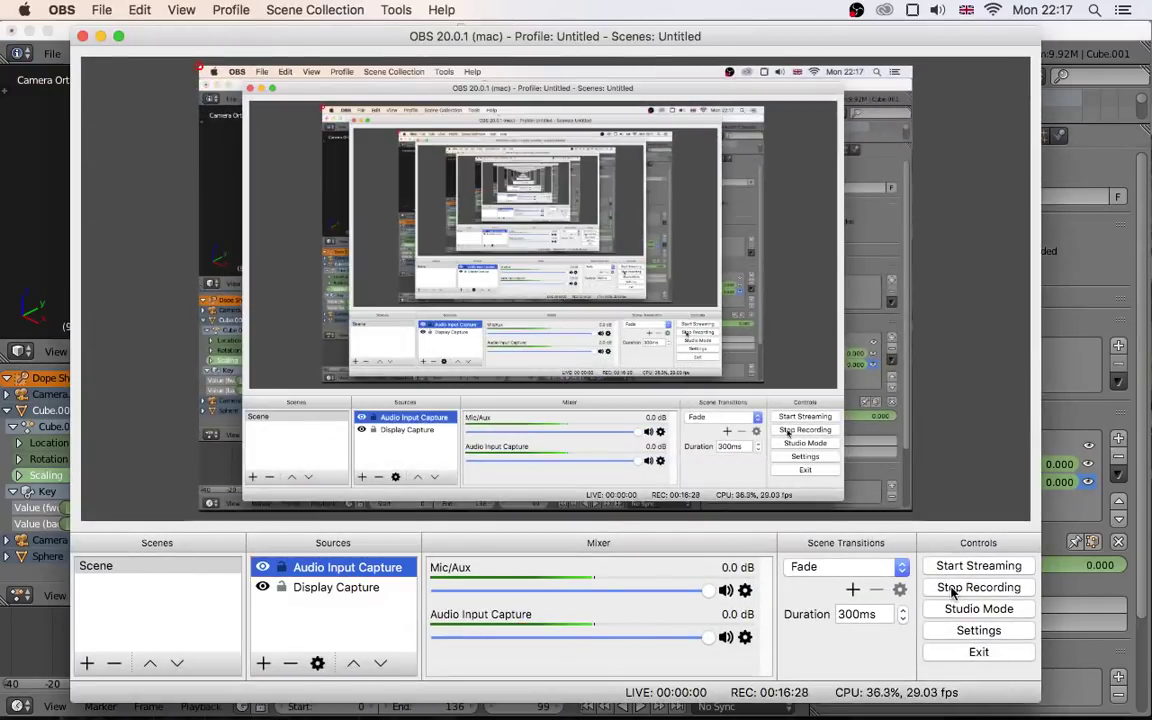